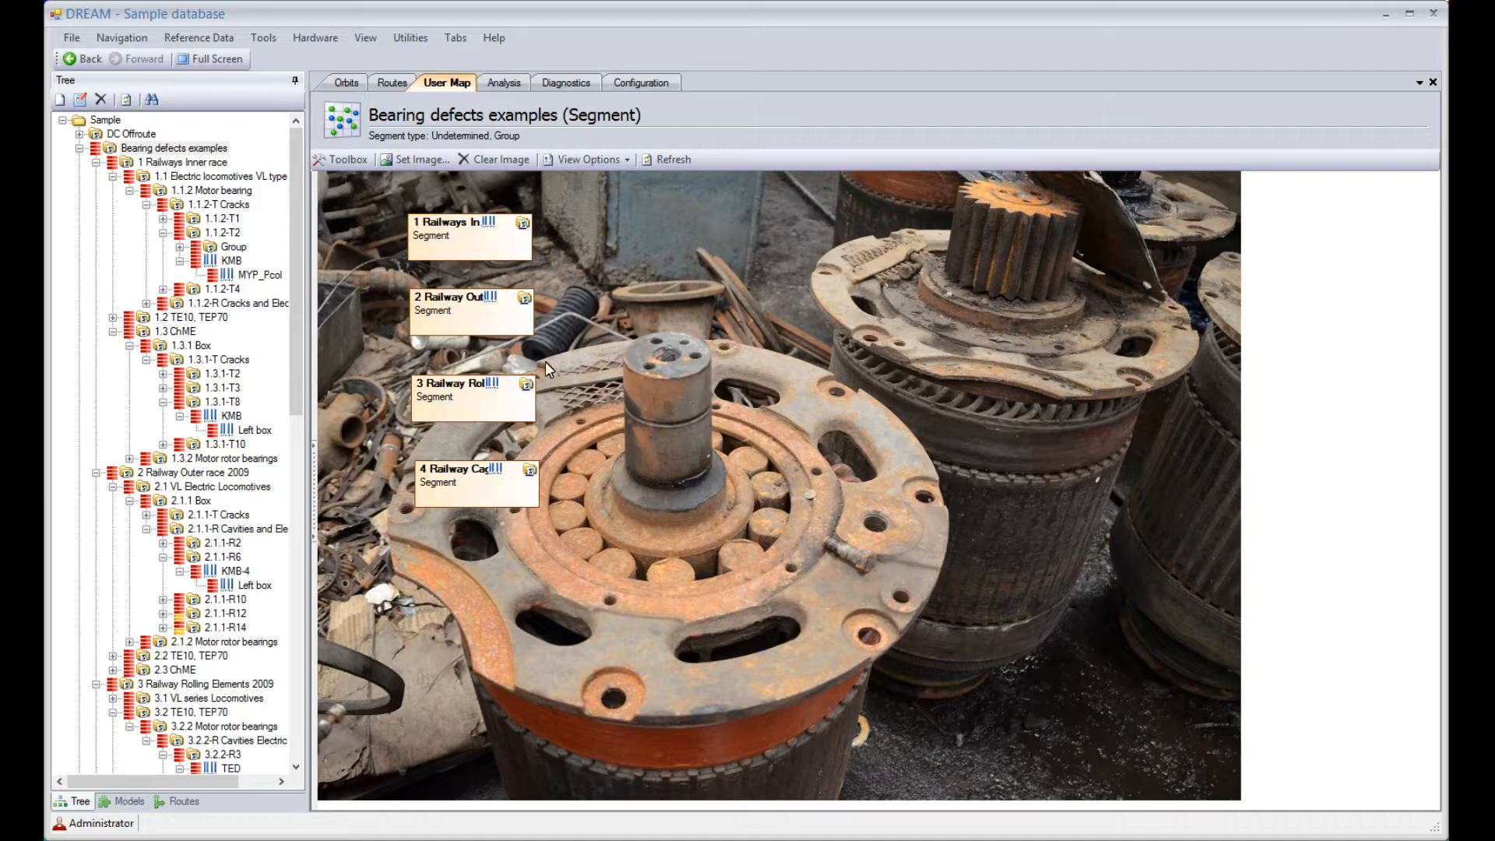
View the MYP_Pcol asset's envelope spectrum and 100 Hz and 1600 Hz autospectra, returning to the 800 Hz envelope spectrum
left_click(249, 274)
left_click(505, 84)
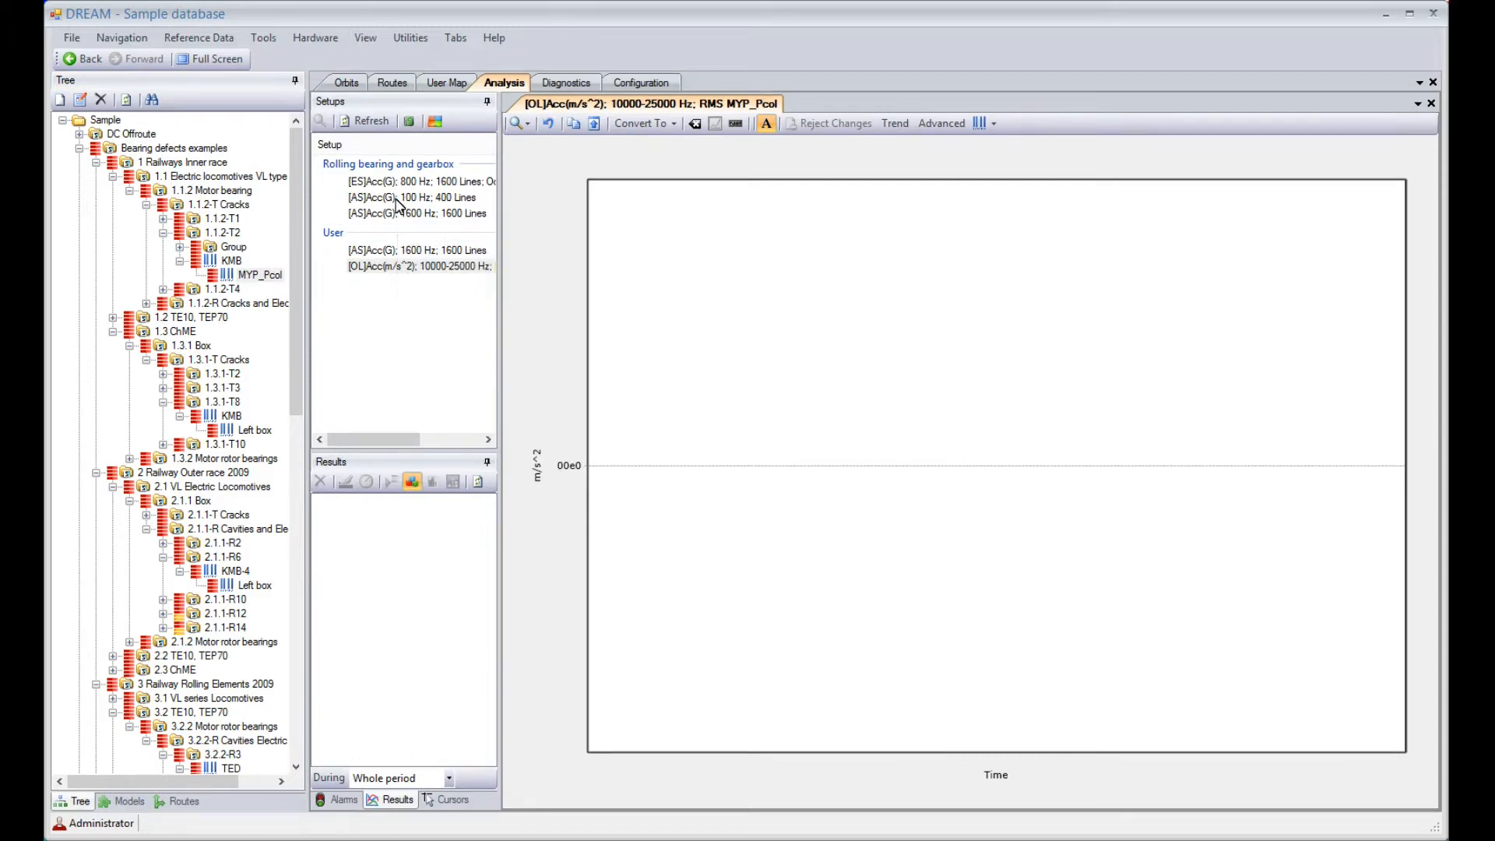
left_click(393, 186)
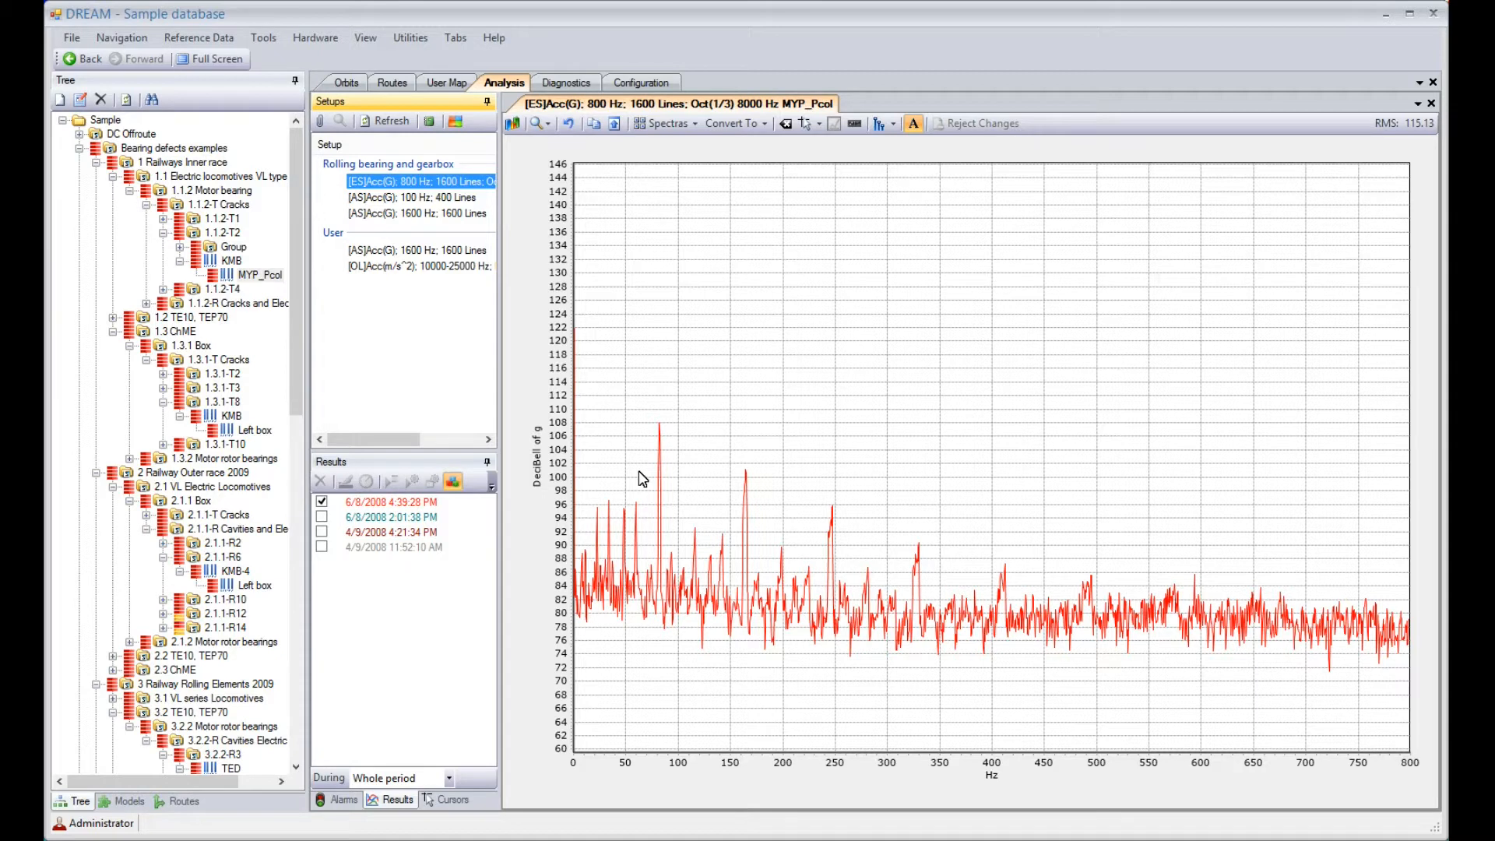
left_click(421, 199)
left_click(413, 214)
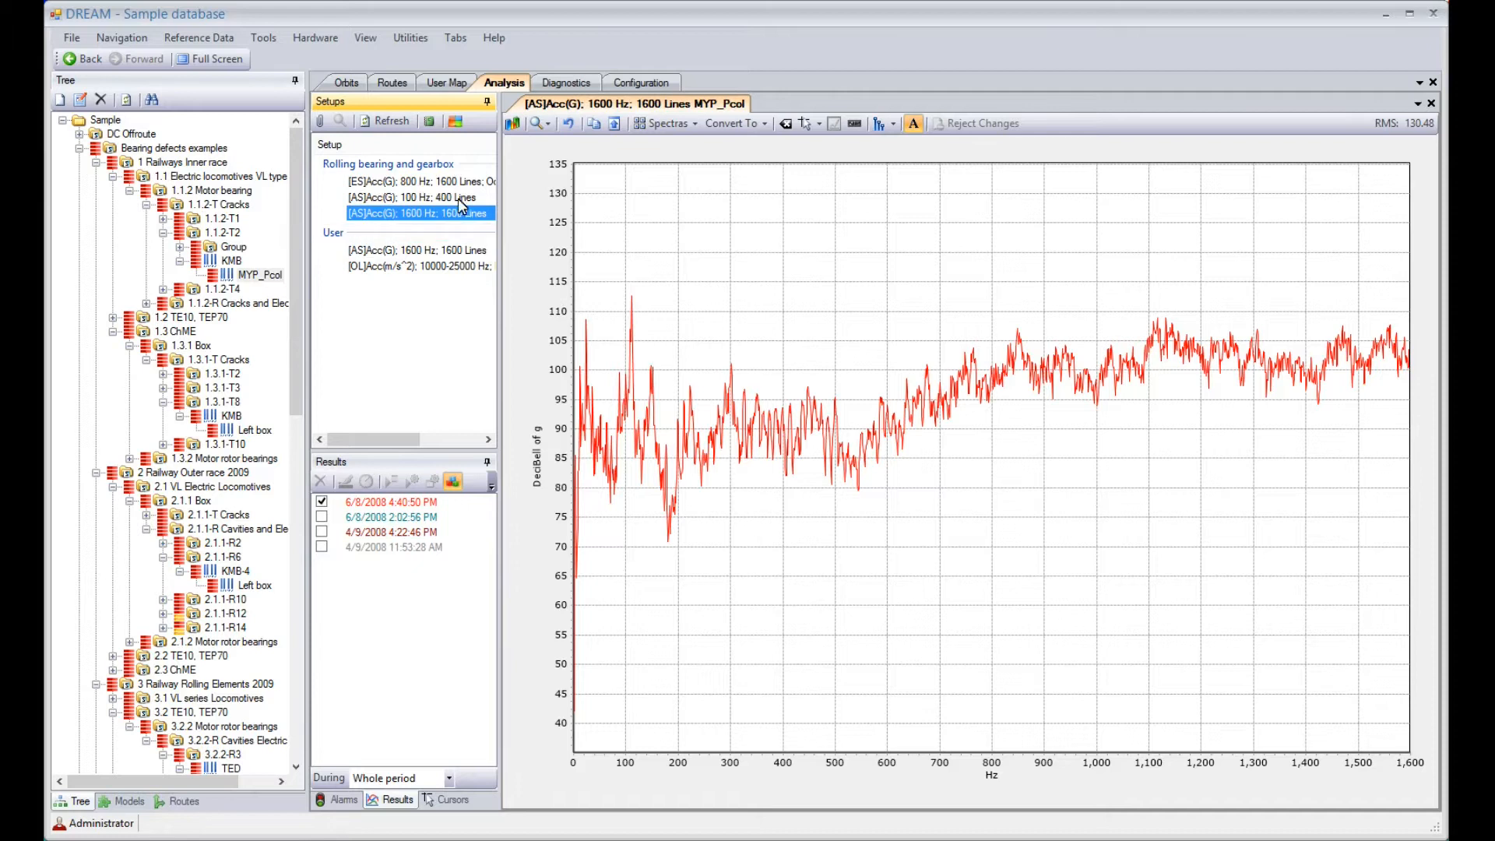
left_click(420, 182)
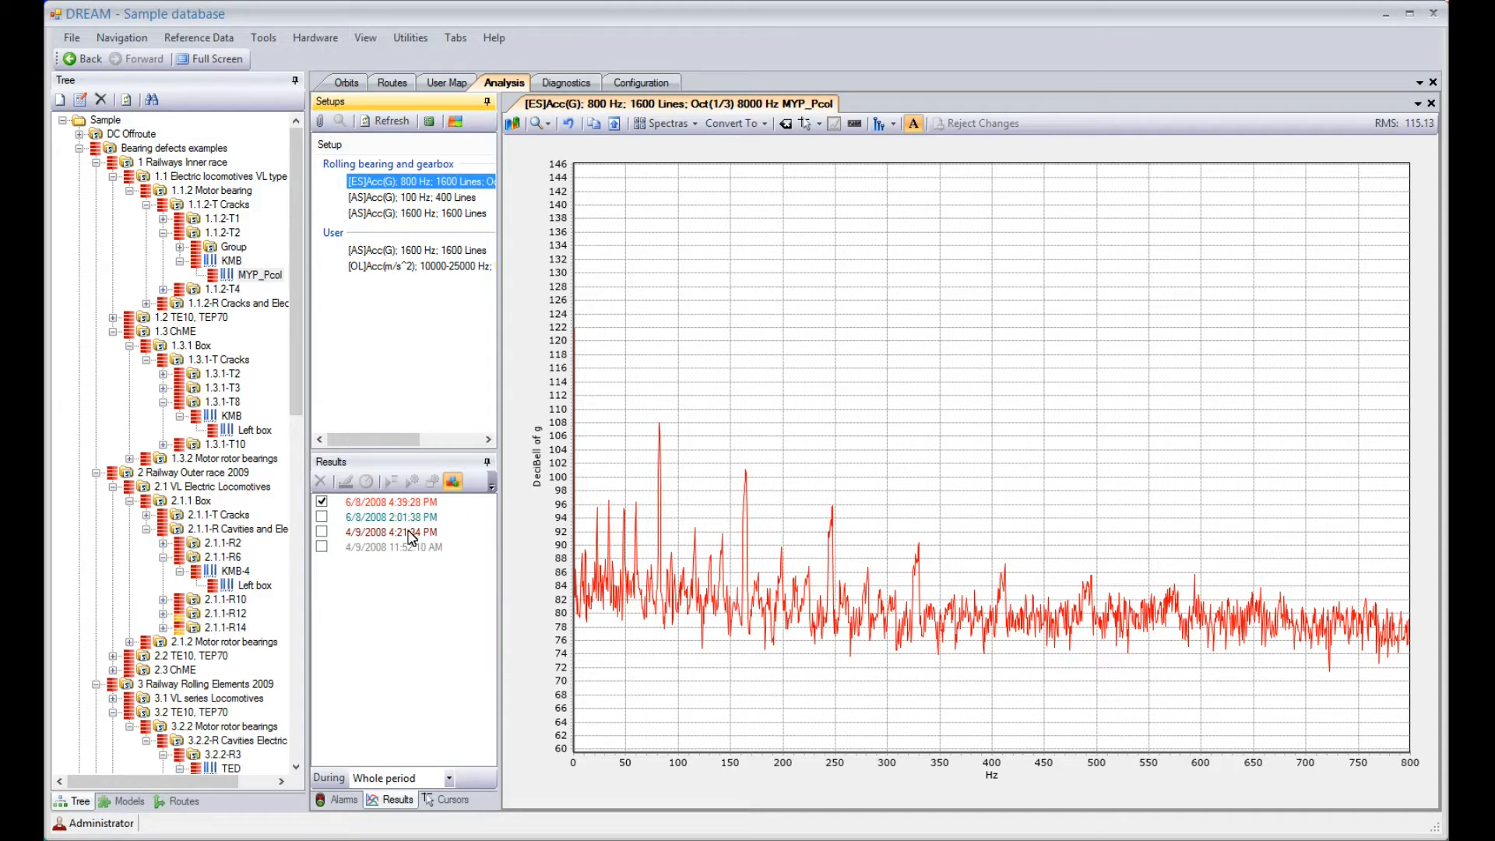
Diagnose the 6/8/2008 4:39:28 PM measurement with details at 3.09 Hz rotation speed, highlight the visual inspection recommendation's symptoms, and close the results
left_click(381, 508)
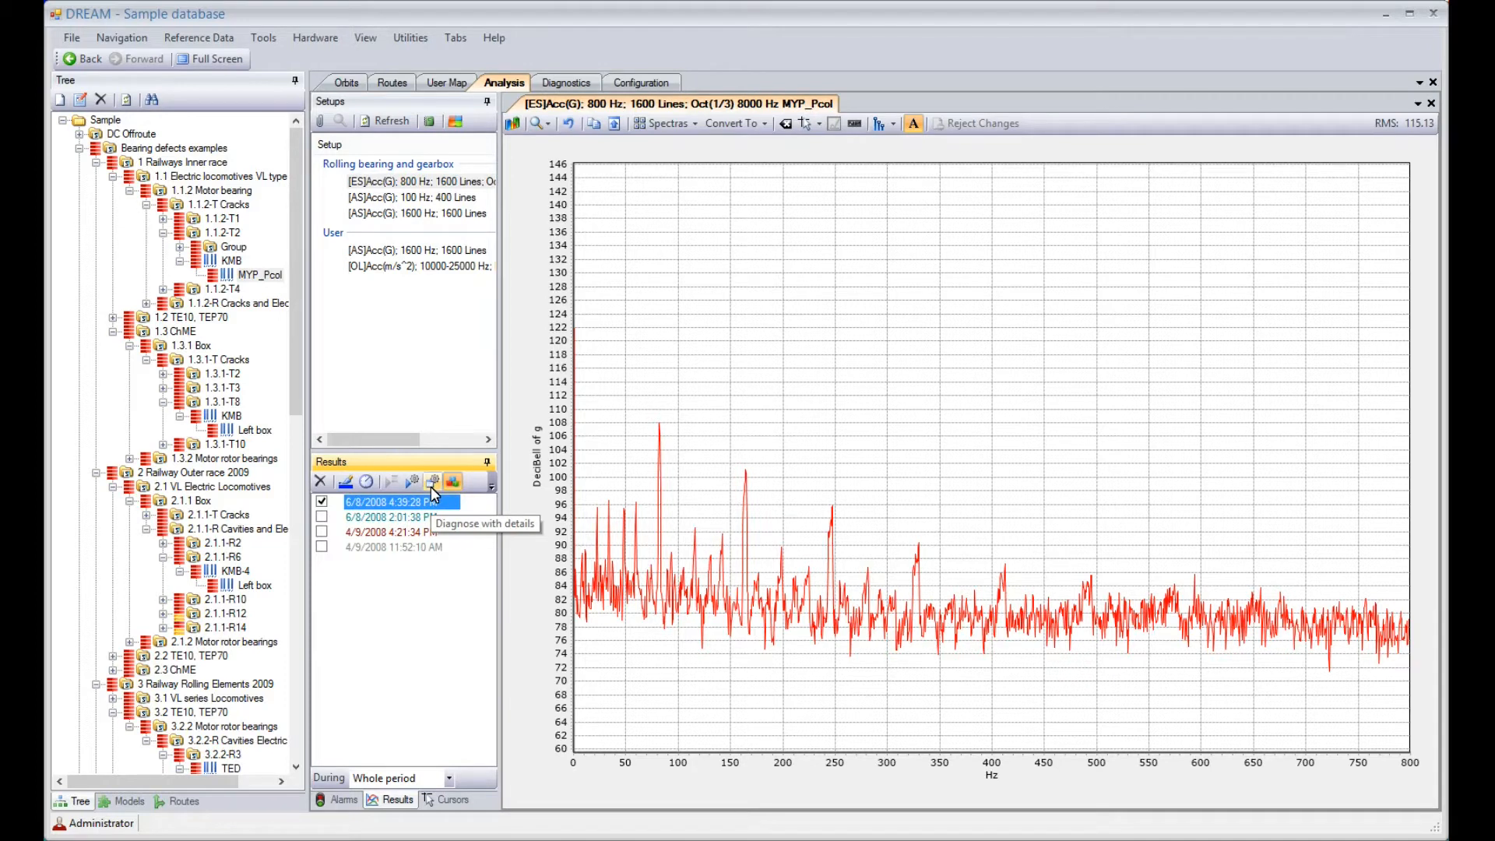
left_click(433, 491)
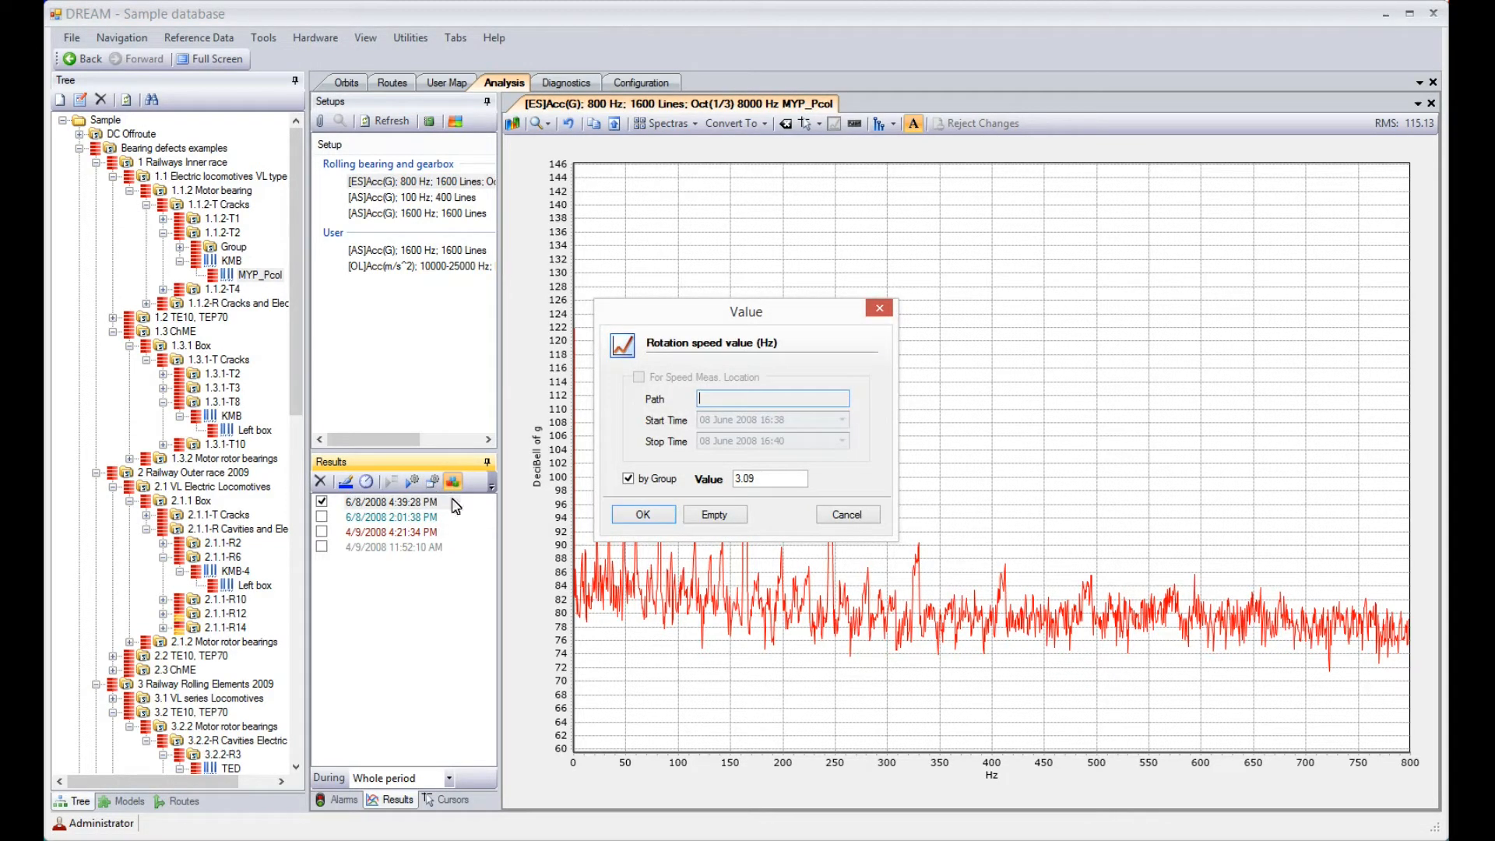
left_click(636, 518)
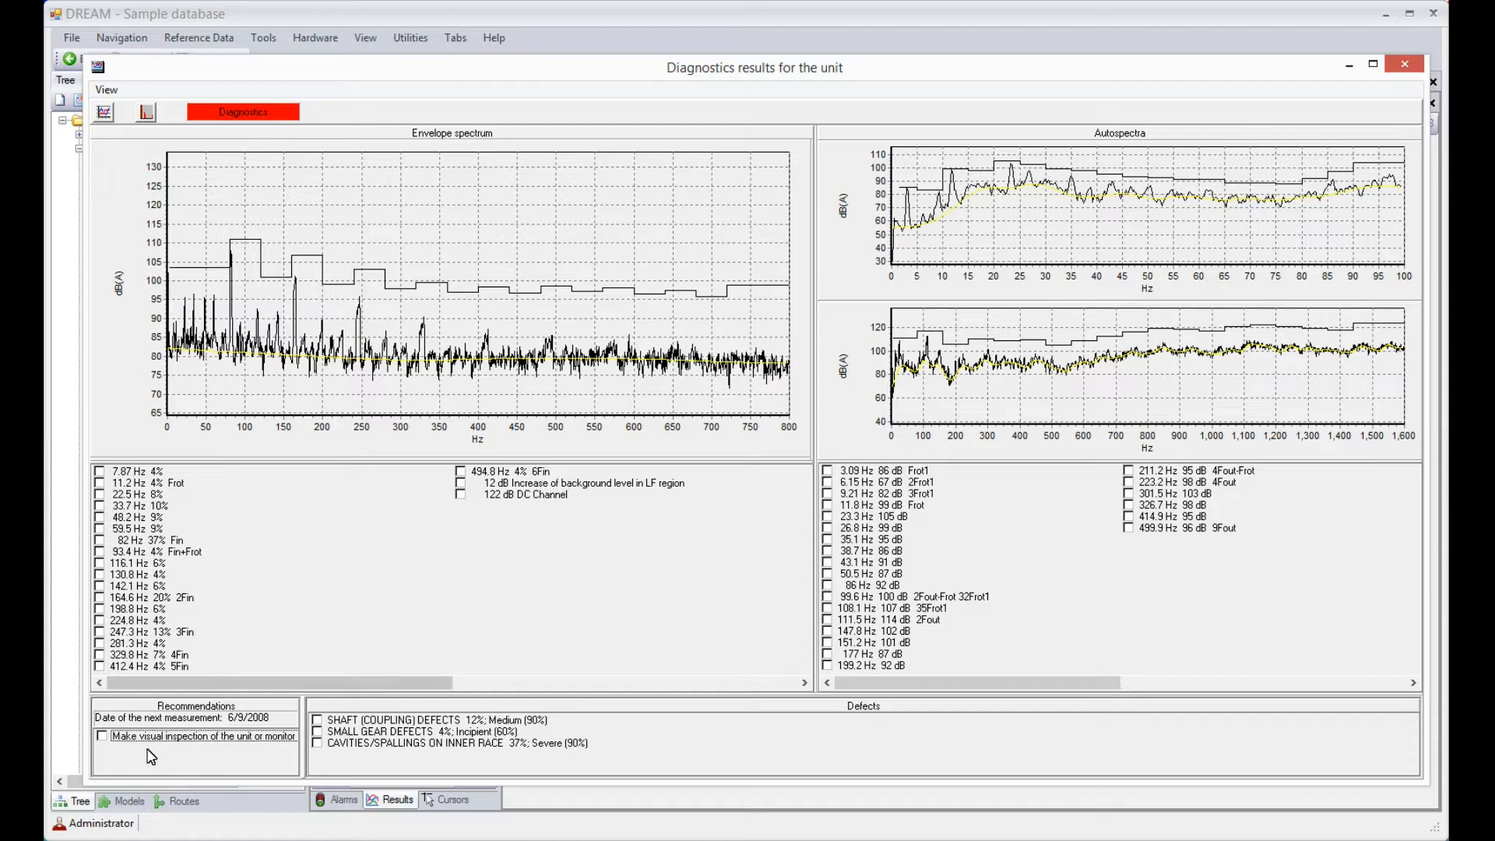
left_click(102, 737)
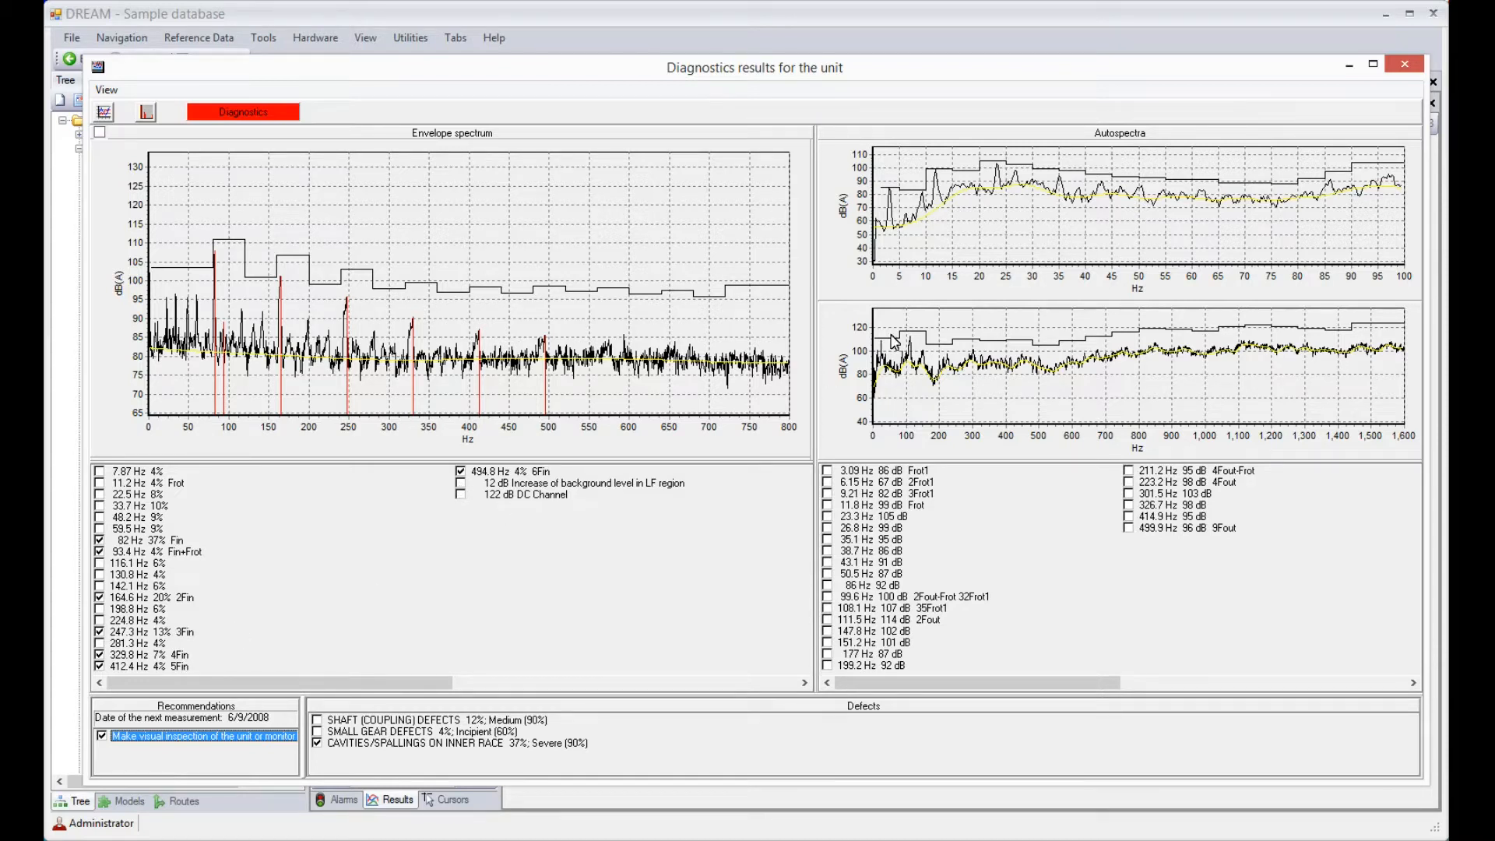
left_click(1405, 65)
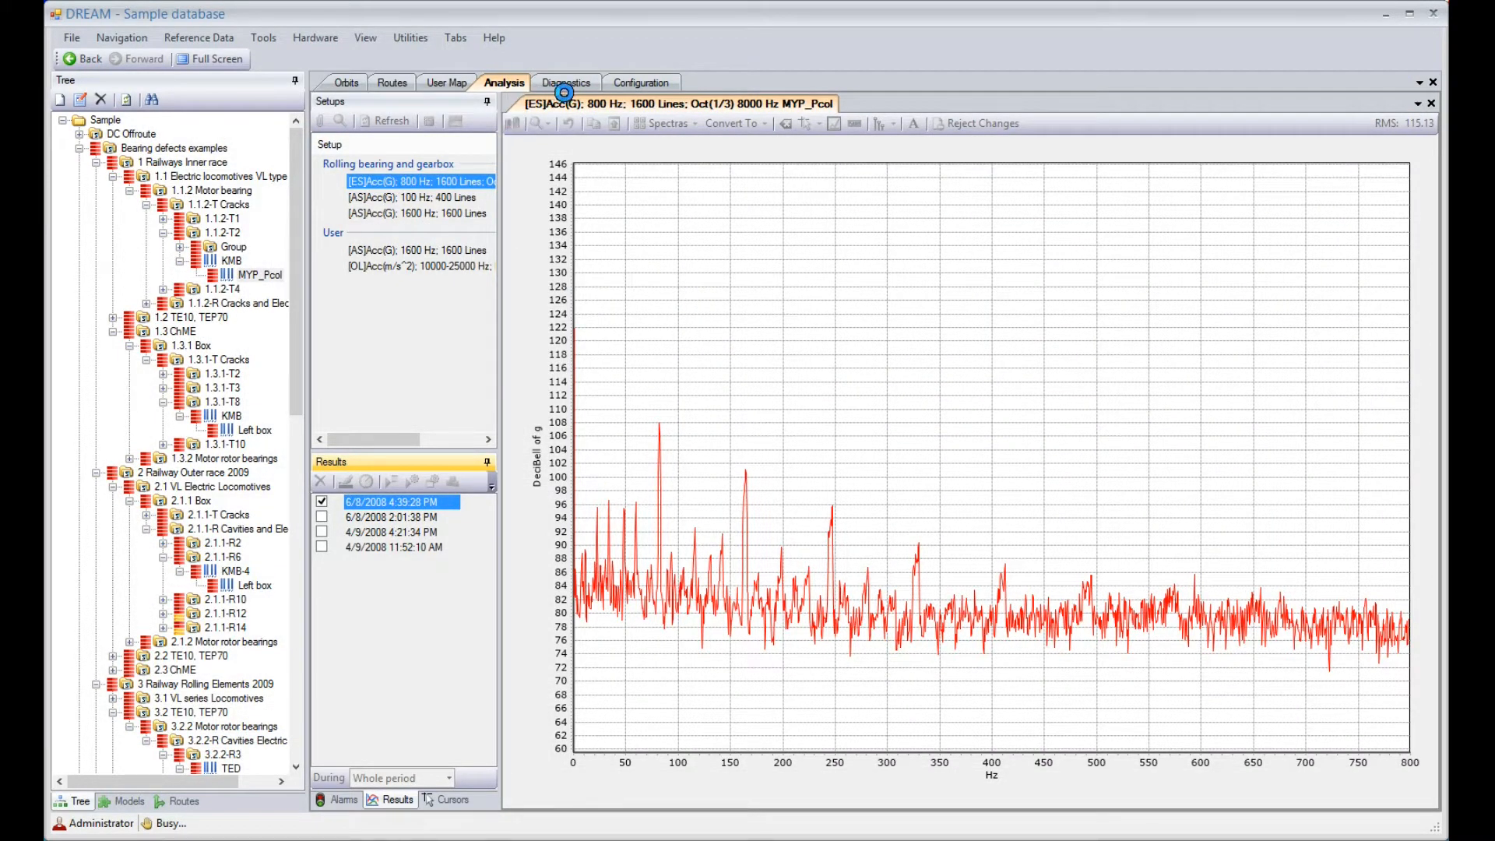
Review the MYP_Pcol diagnostics summary report through to its spectra, and view the asset's photo on the user map
left_click(564, 83)
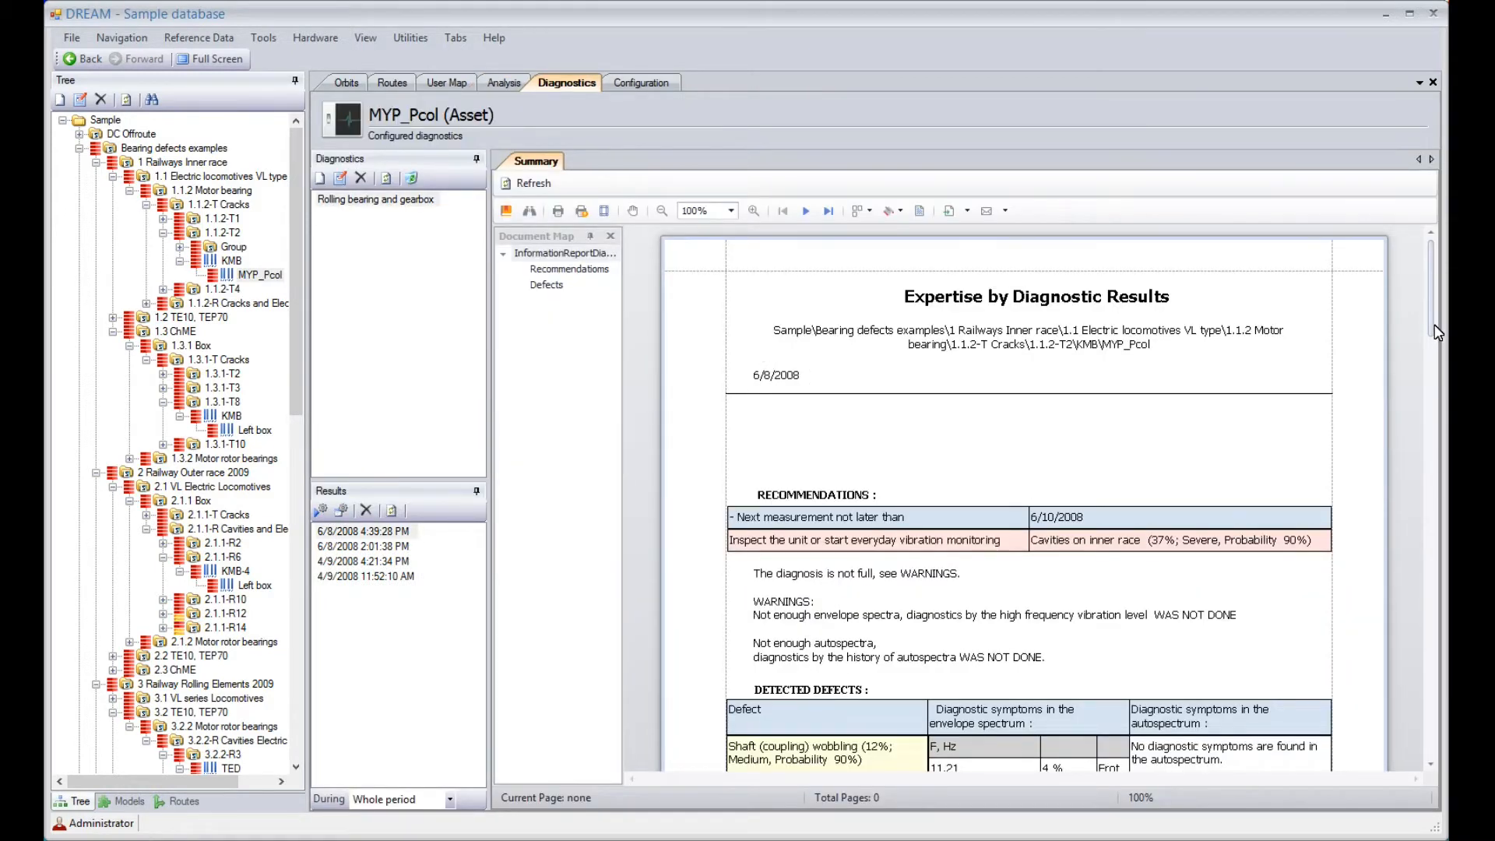
left_click_drag(1437, 332, 1391, 373)
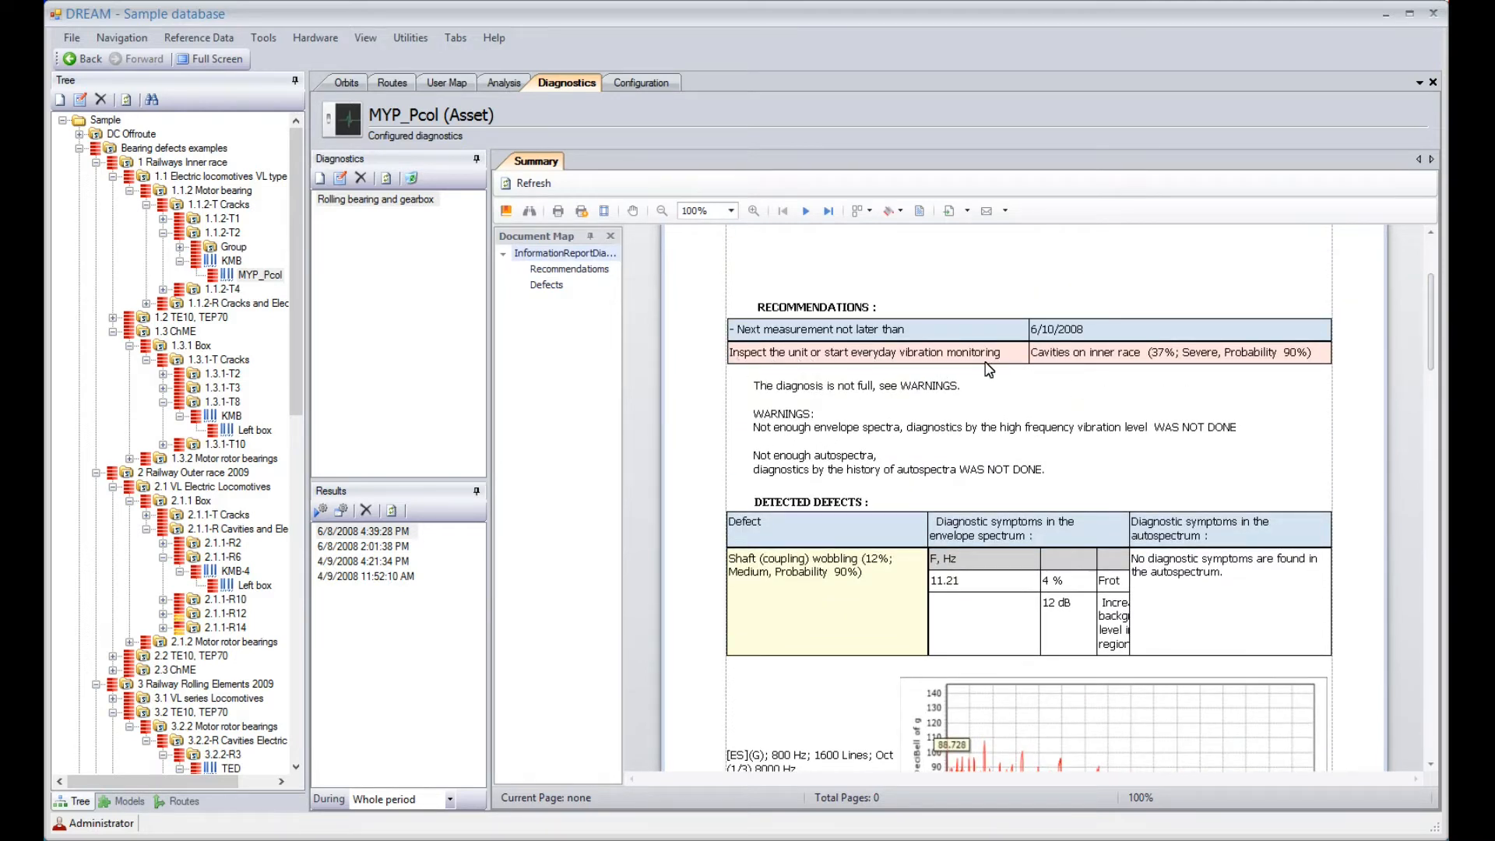
left_click_drag(1430, 366, 1378, 659)
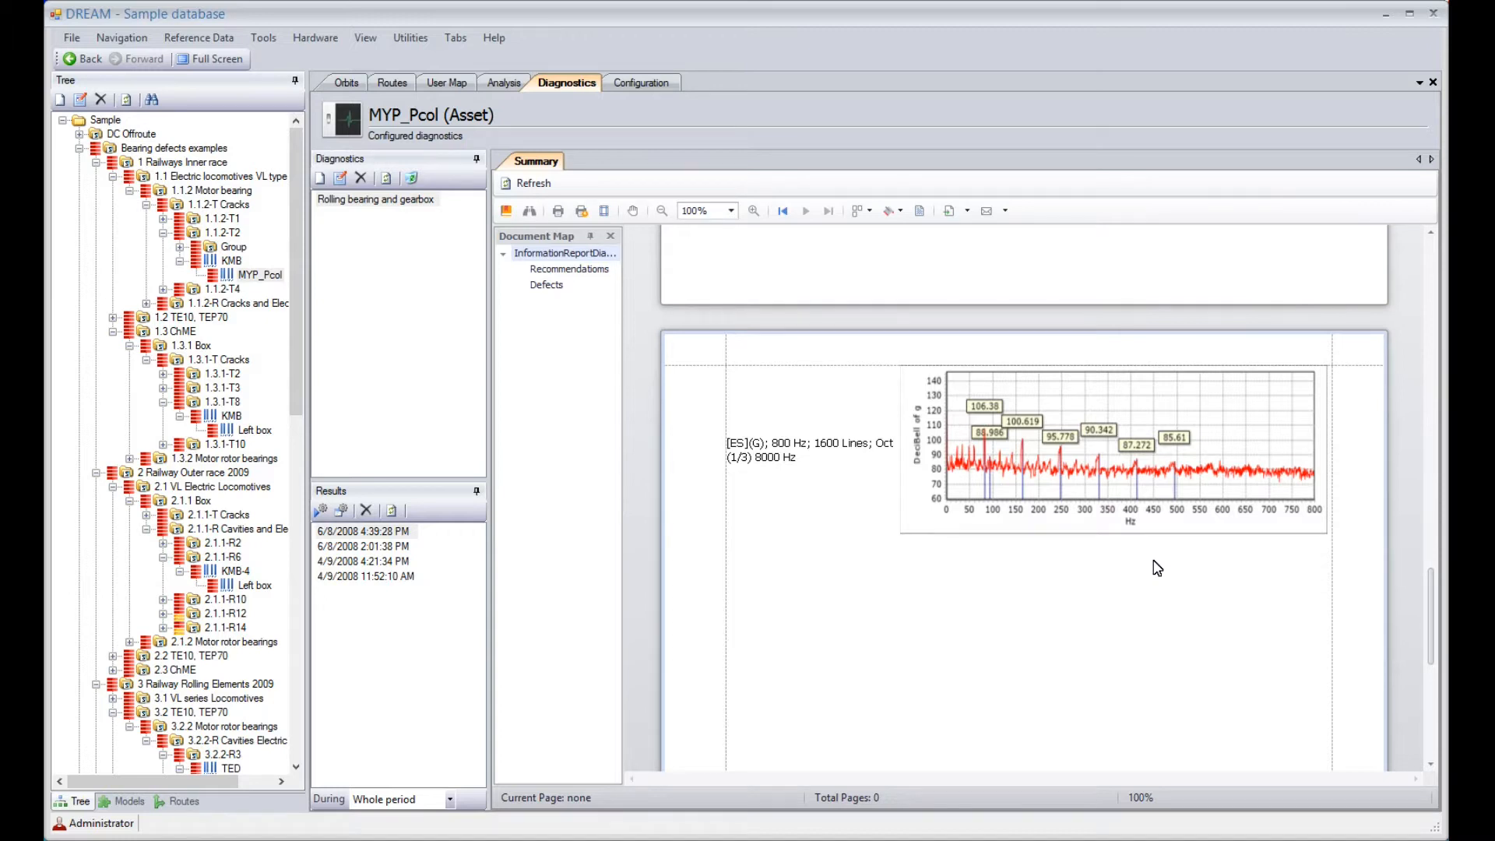
left_click(445, 85)
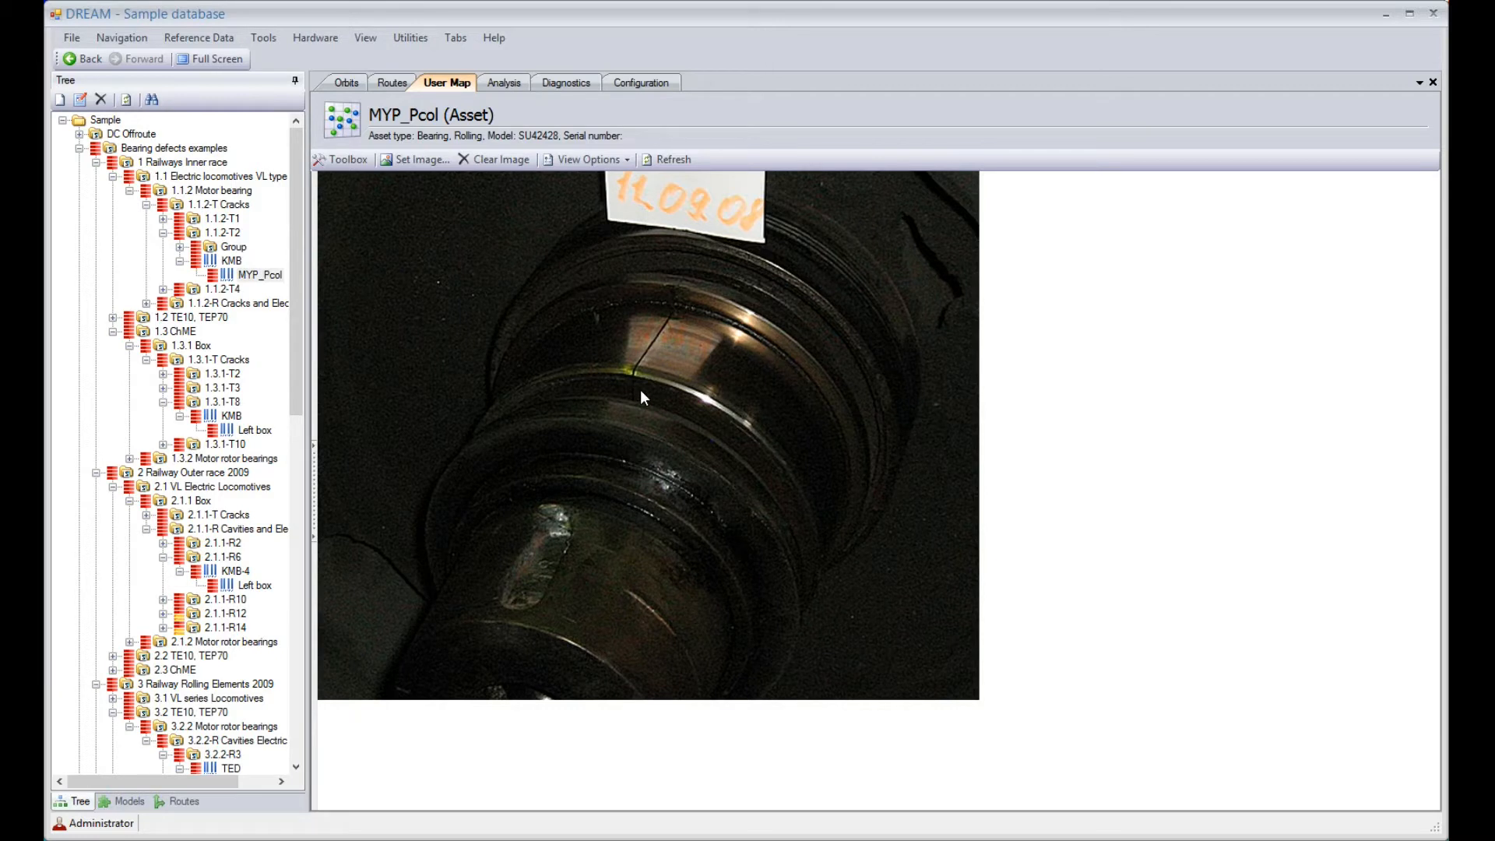
View the envelope spectrum and 800 Hz autospectrum of the left box under 1.3.1-T8
left_click(254, 430)
left_click(503, 86)
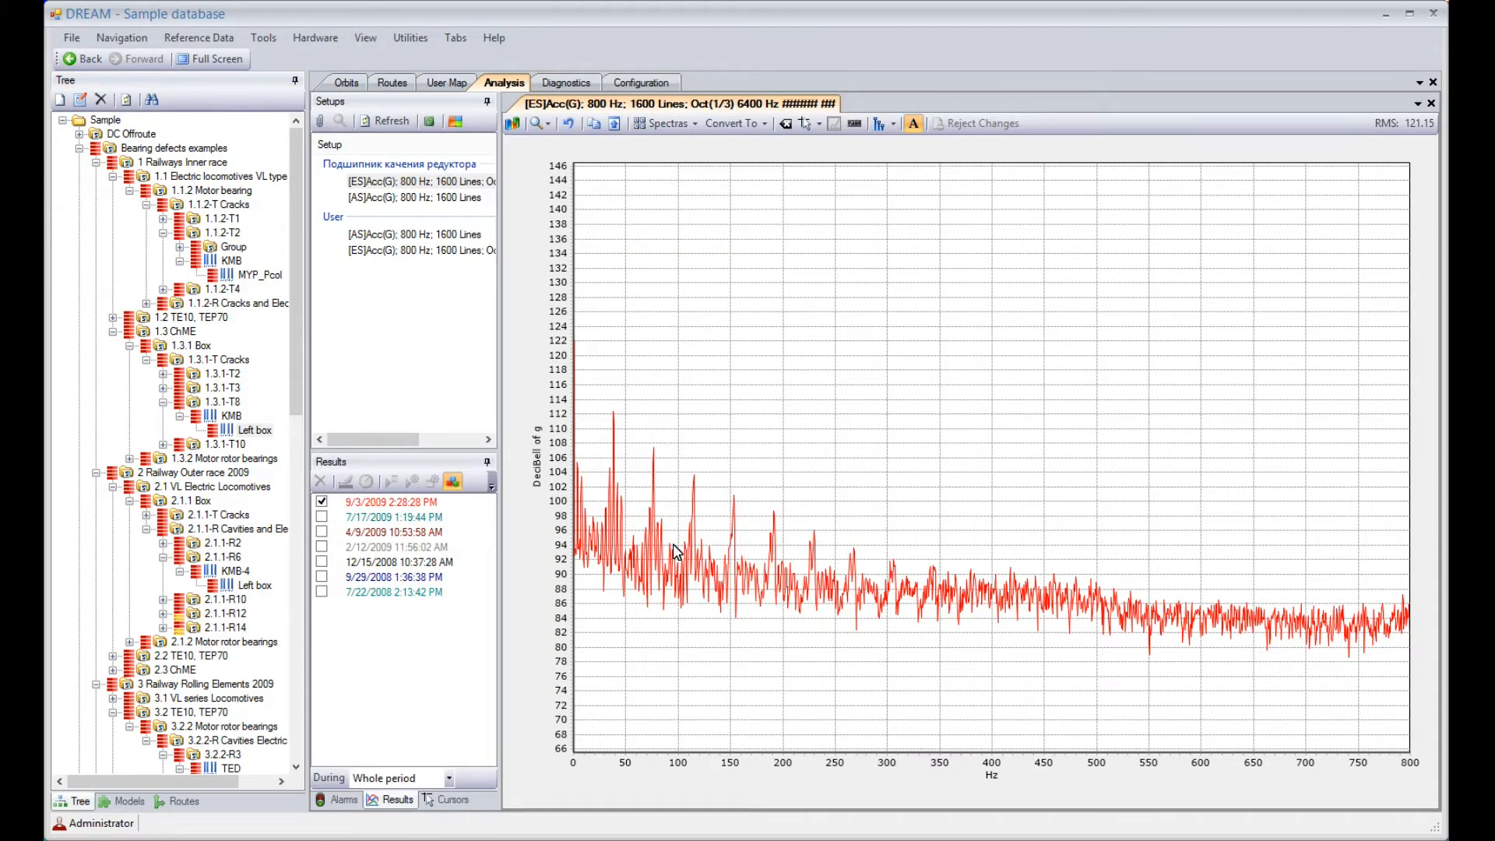
left_click(457, 201)
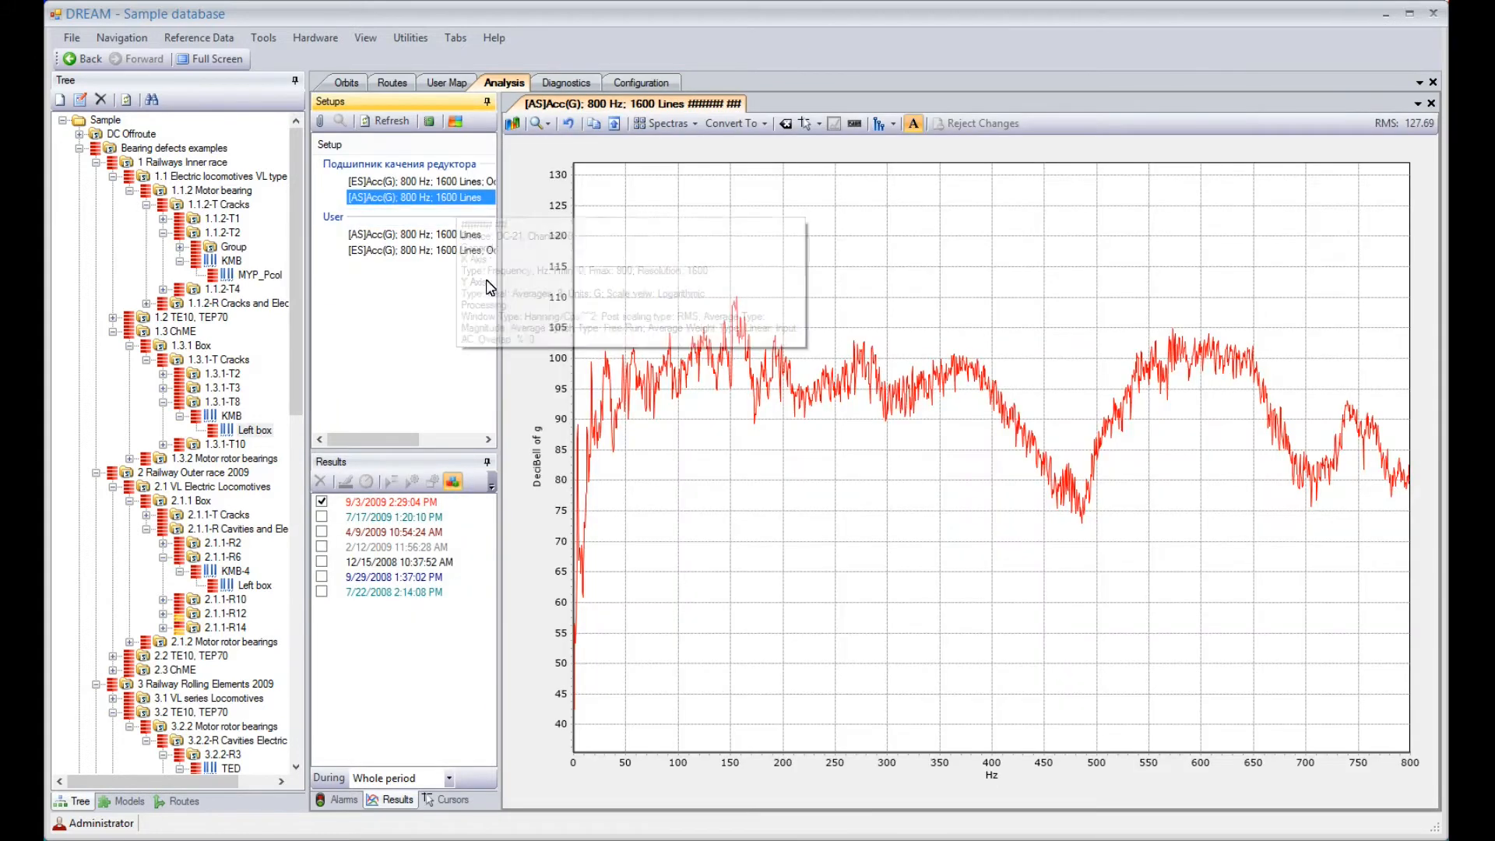
Diagnose the 9/3/2009 2:29:04 PM measurement with details at 3.5 Hz rotation speed, highlight the Replace bearing recommendation's symptoms, and close the results
left_click(405, 503)
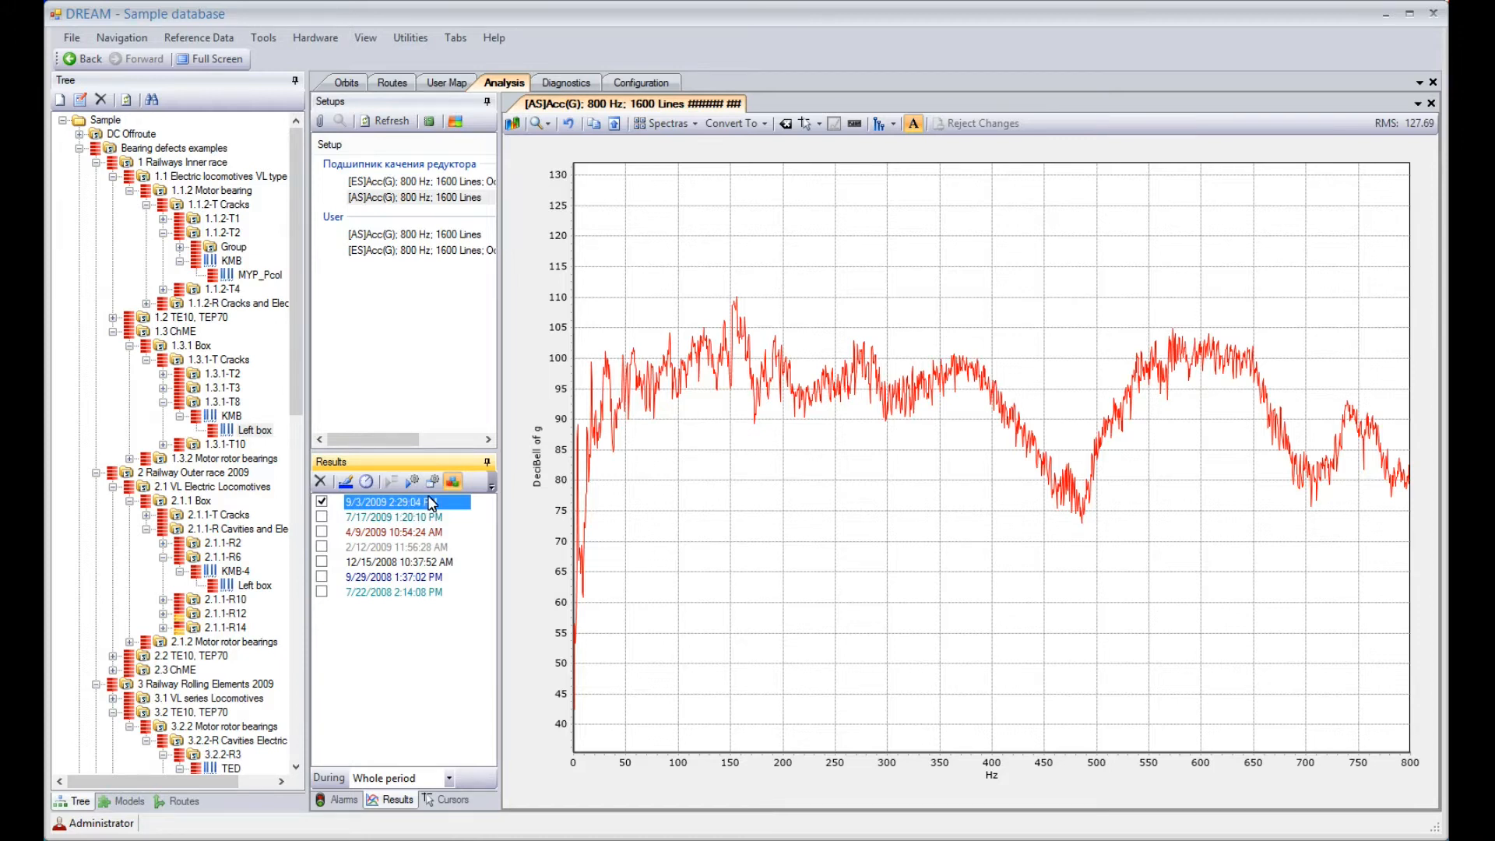
left_click(431, 484)
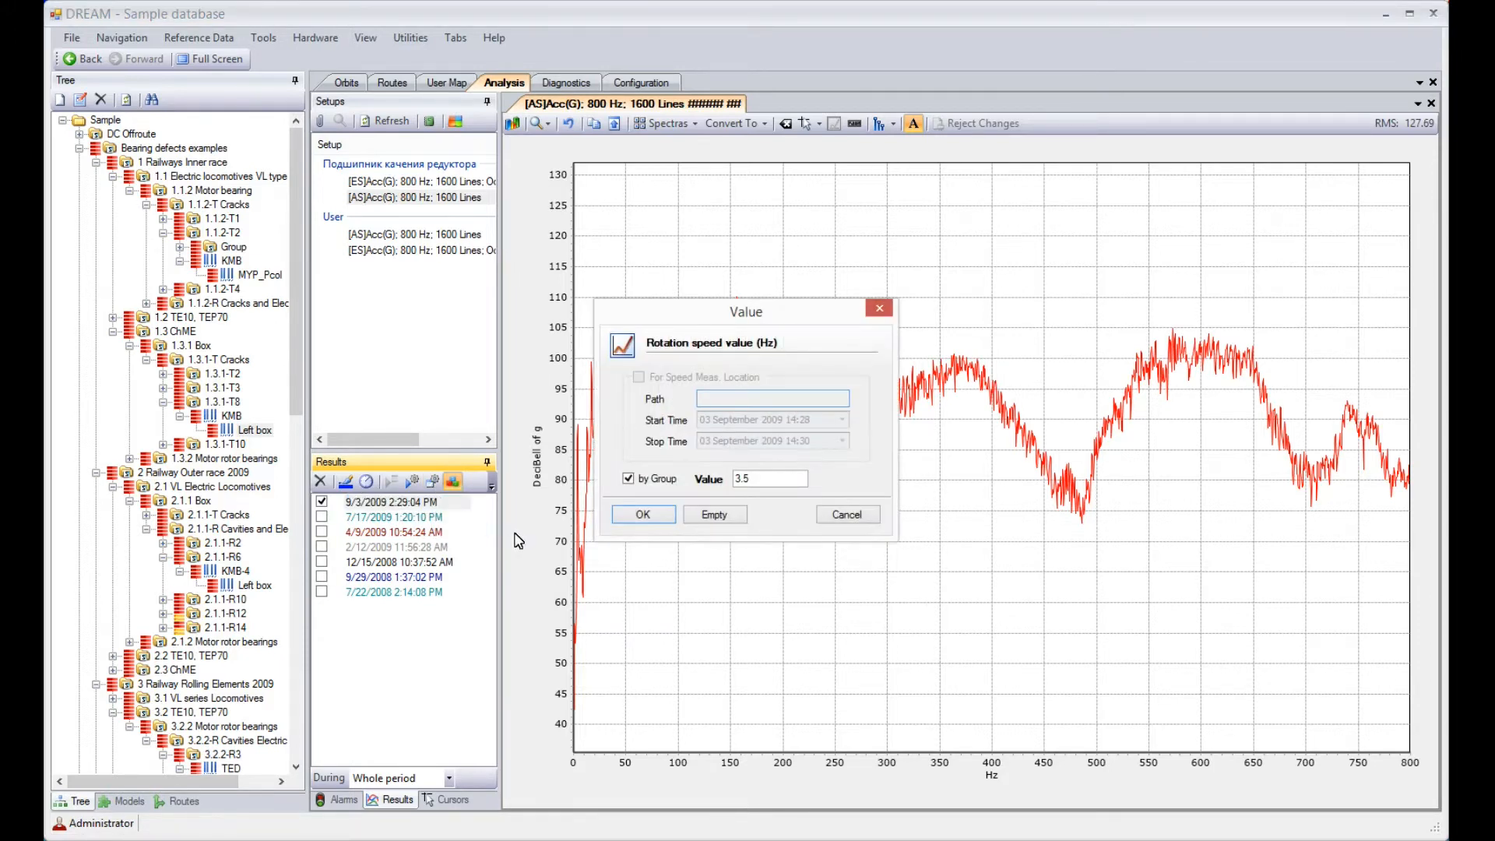
left_click(643, 515)
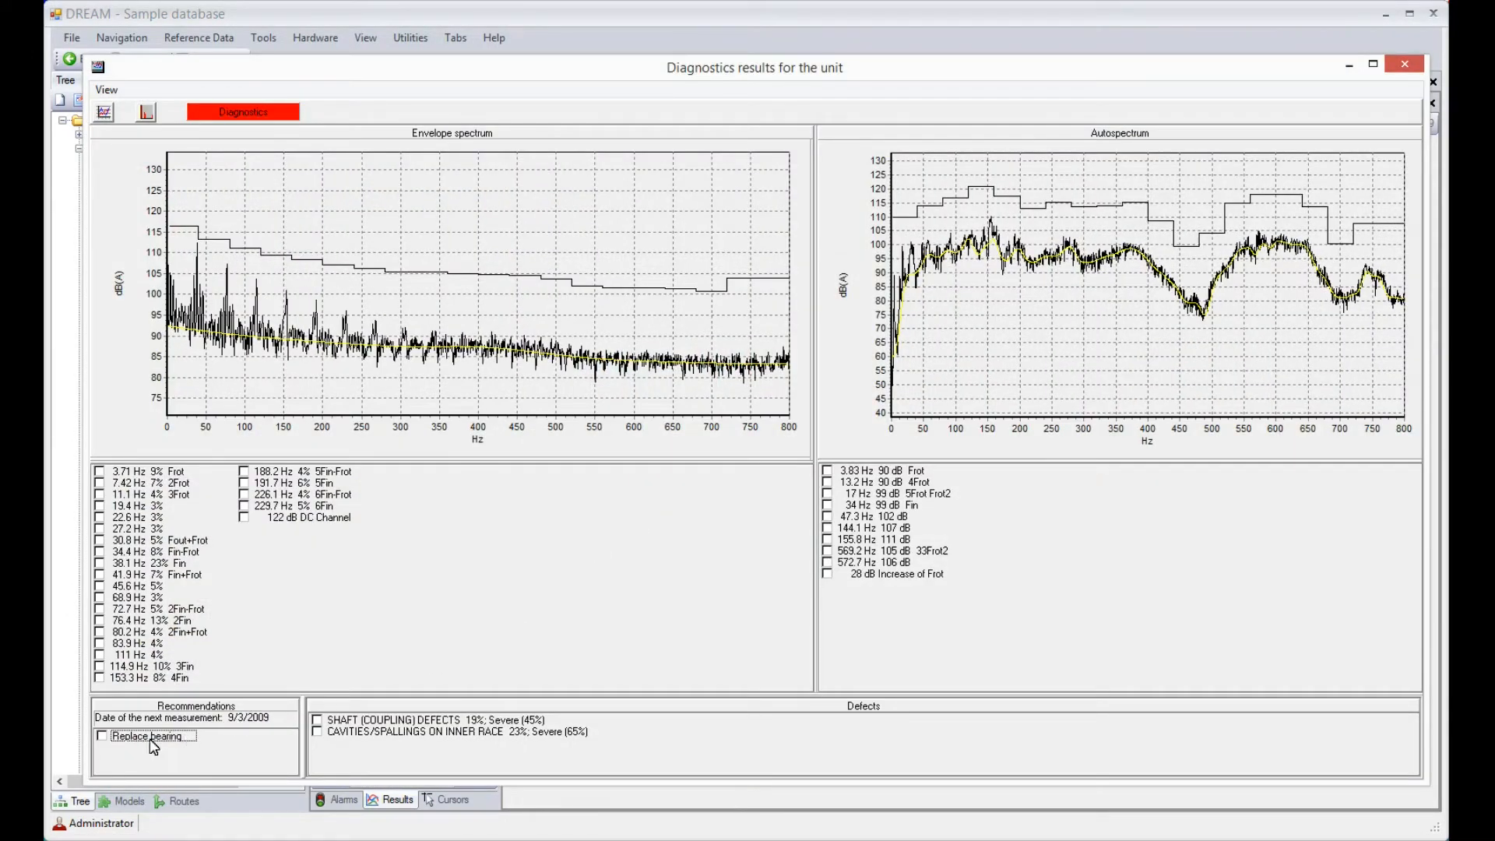
left_click(101, 735)
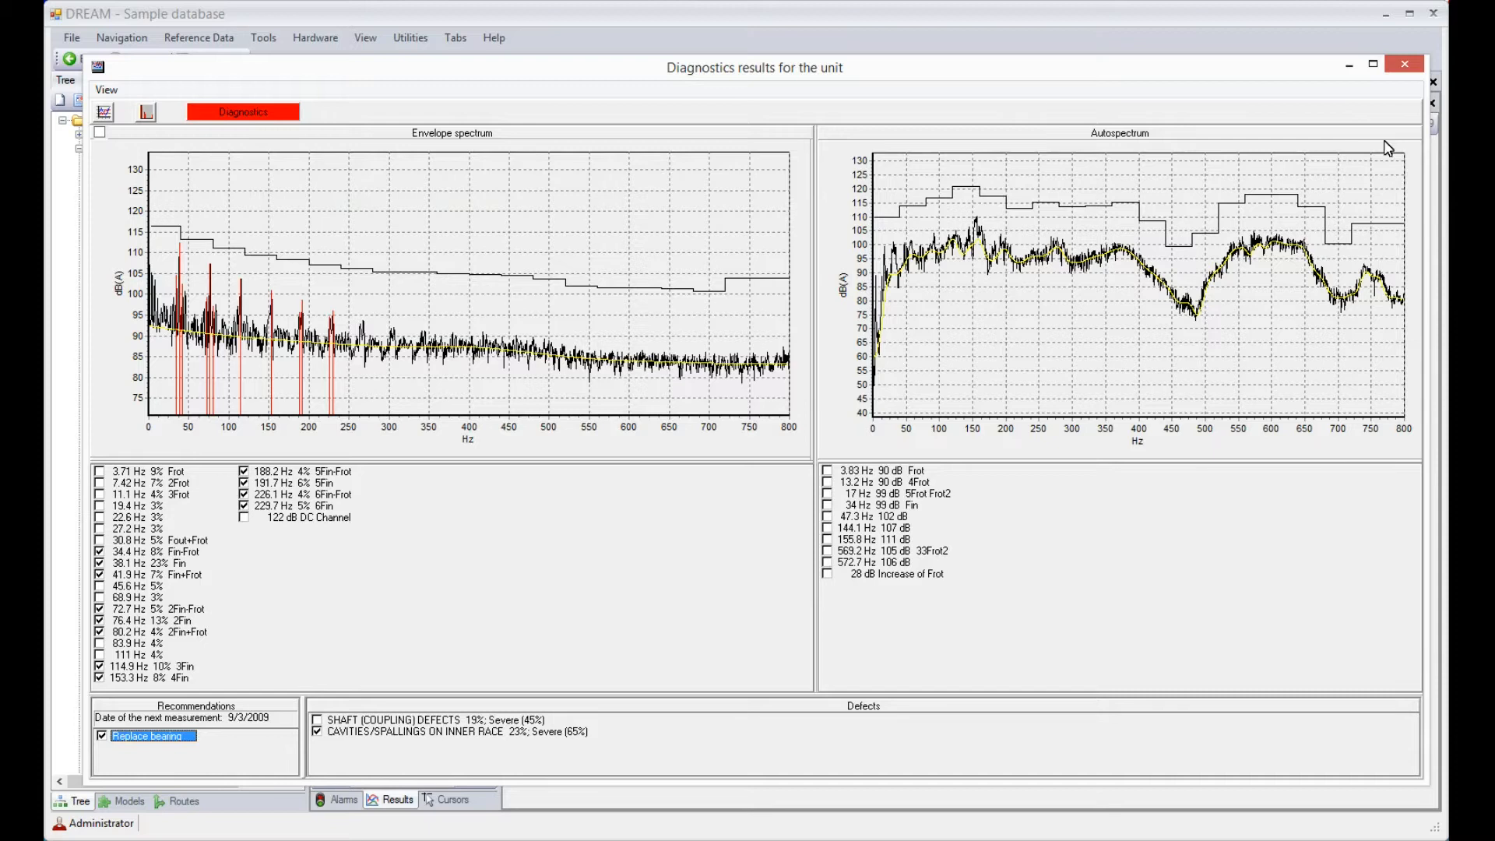
left_click(1400, 70)
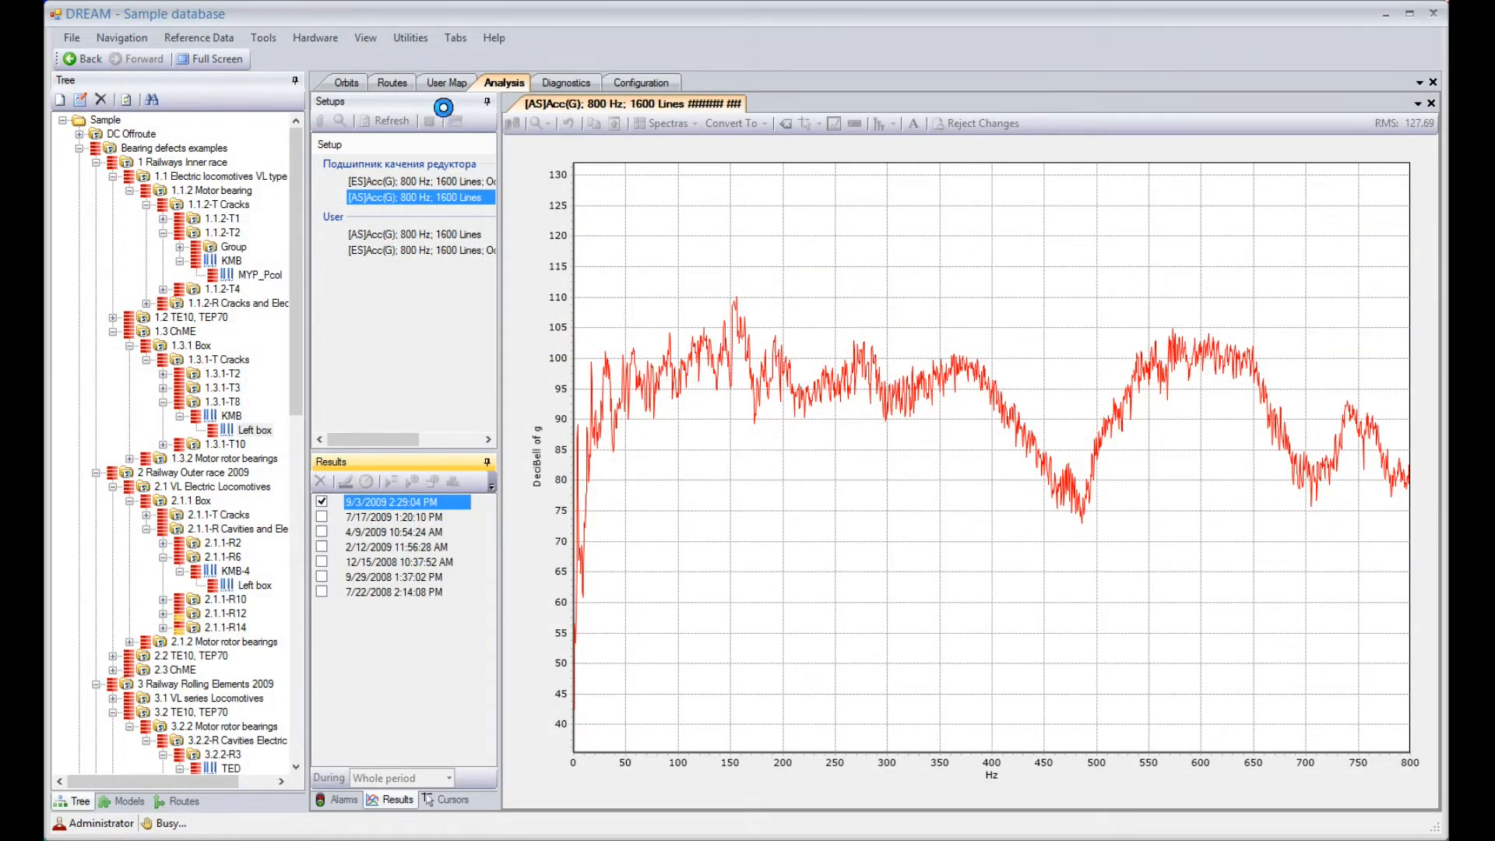
View the bearing photo on the user map of segment 1.3.1-T8
left_click(442, 84)
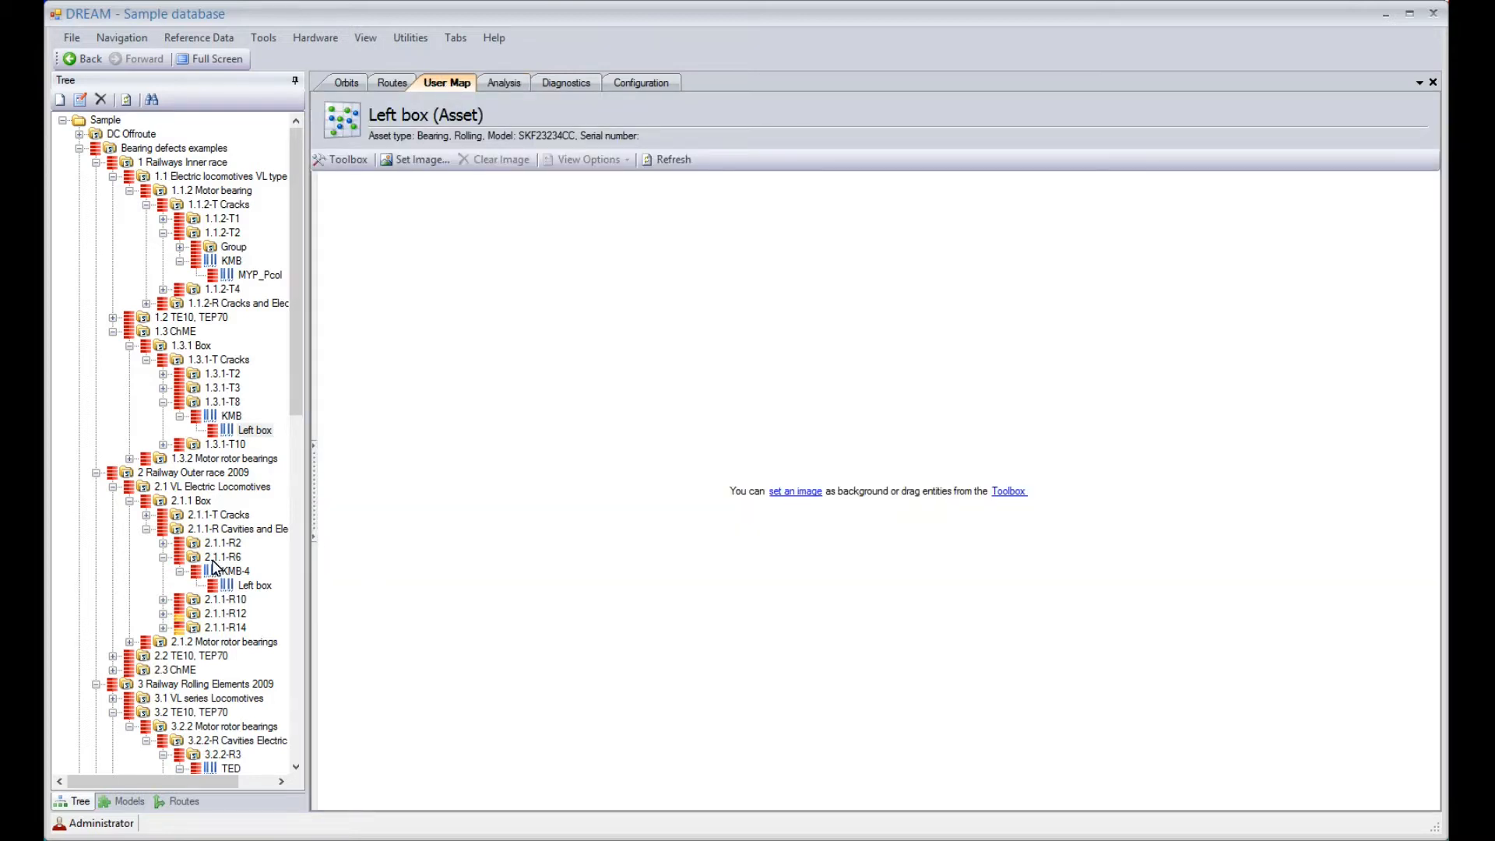
left_click(215, 418)
left_click(216, 404)
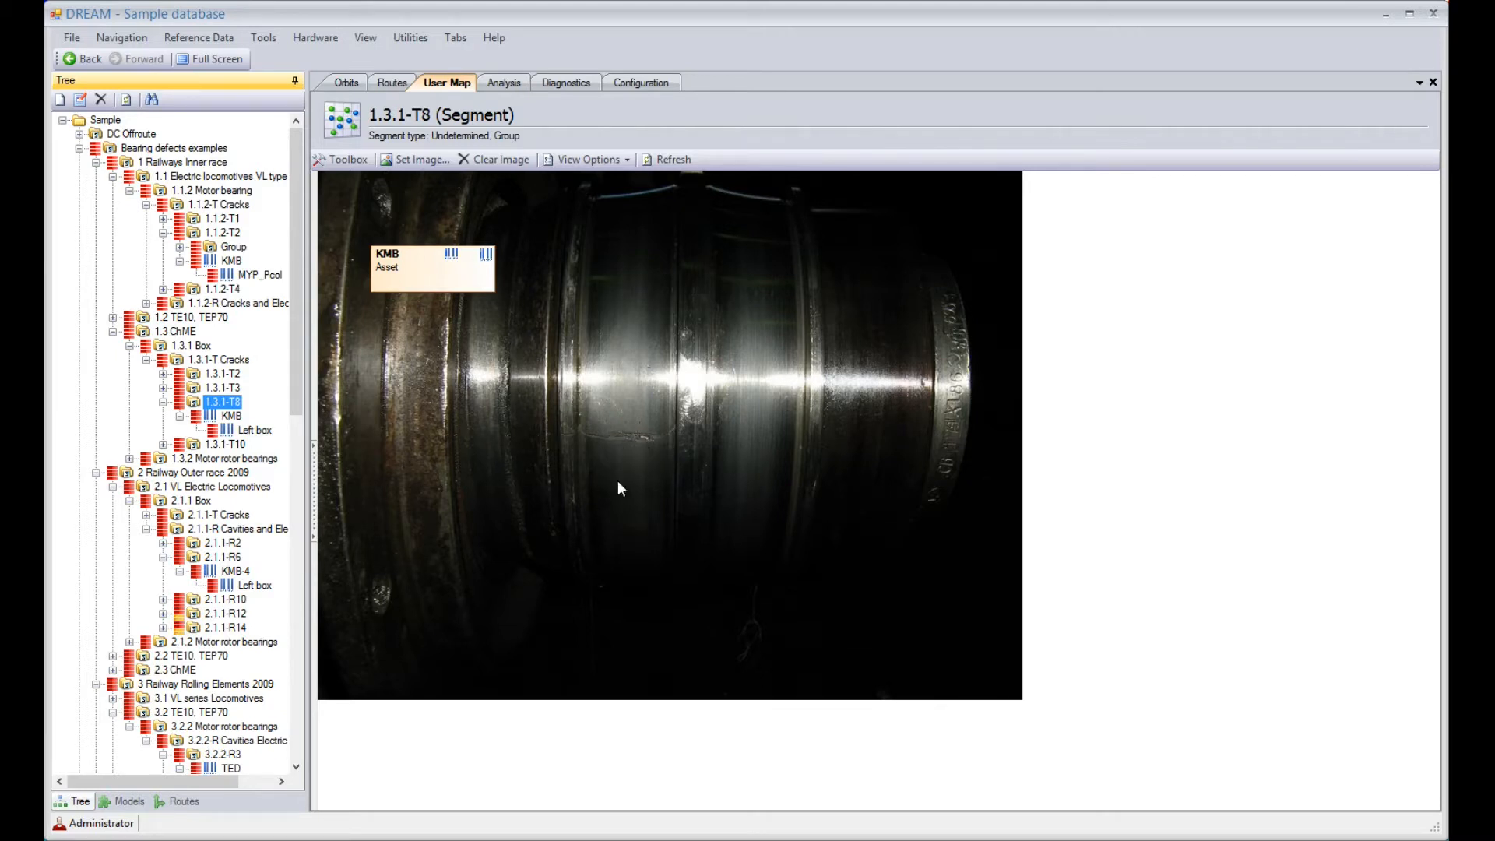
Show the 800 Hz envelope spectrum of the left box under KMB-4 in segment 2.1.1-R6
left_click_drag(297, 395, 293, 465)
left_click(254, 430)
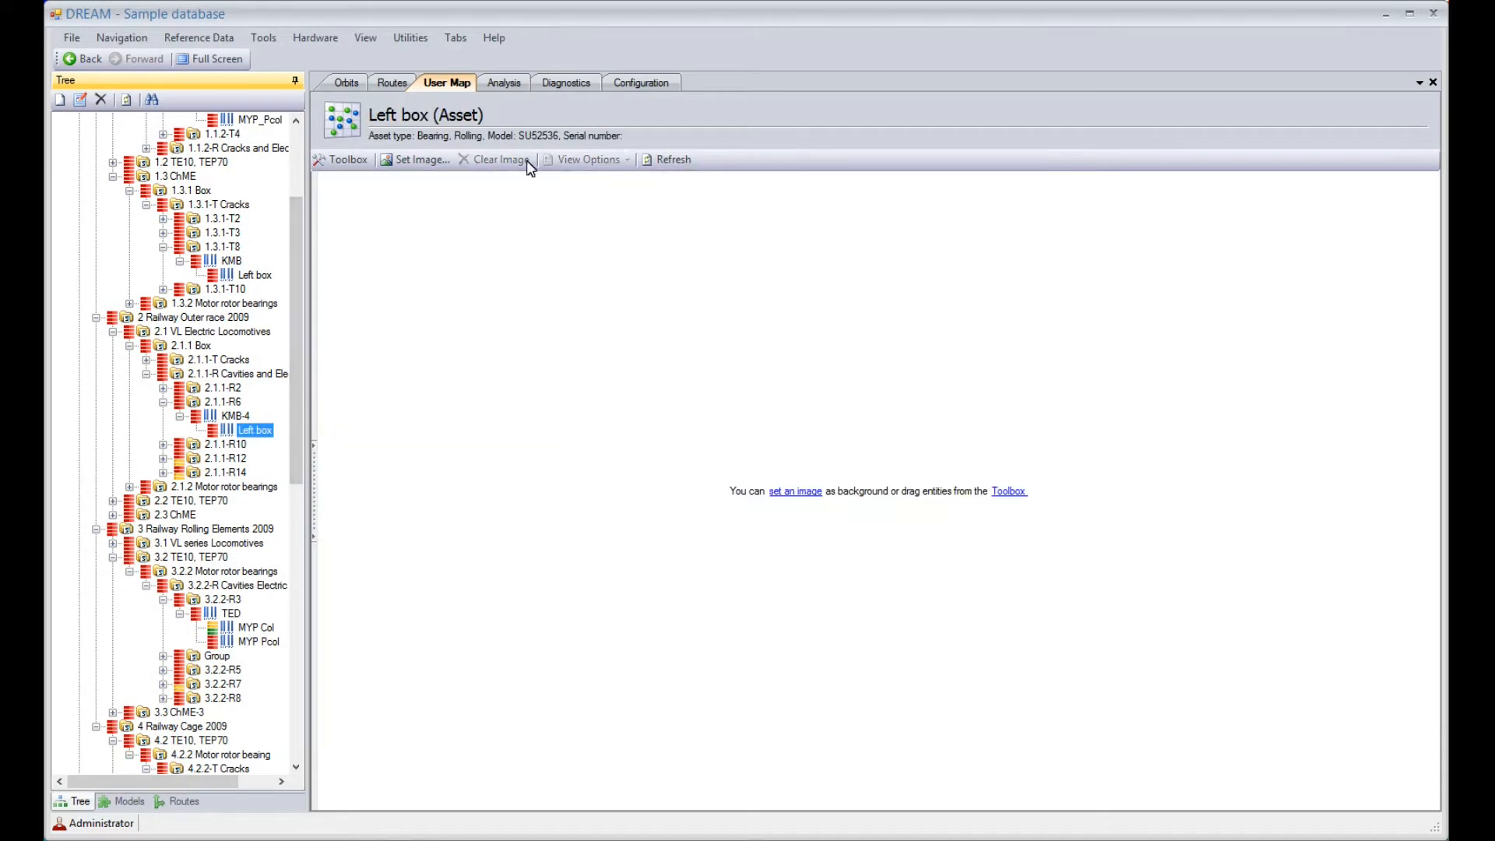
left_click(505, 86)
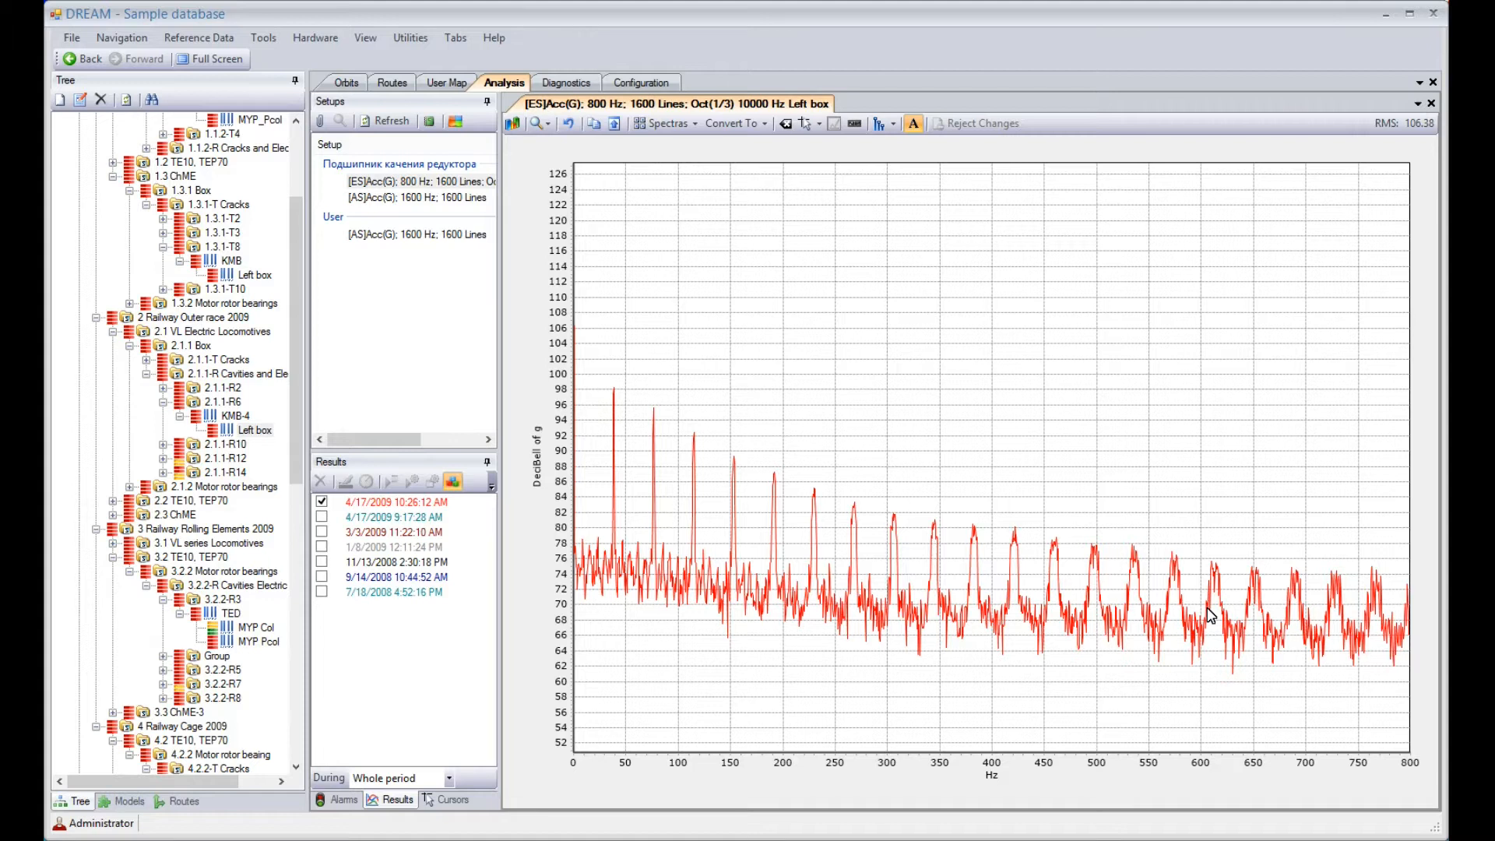
Diagnose the 4/17/2009 10:26:12 AM measurement with details, accepting the 5.08 Hz rotation speed
left_click(422, 503)
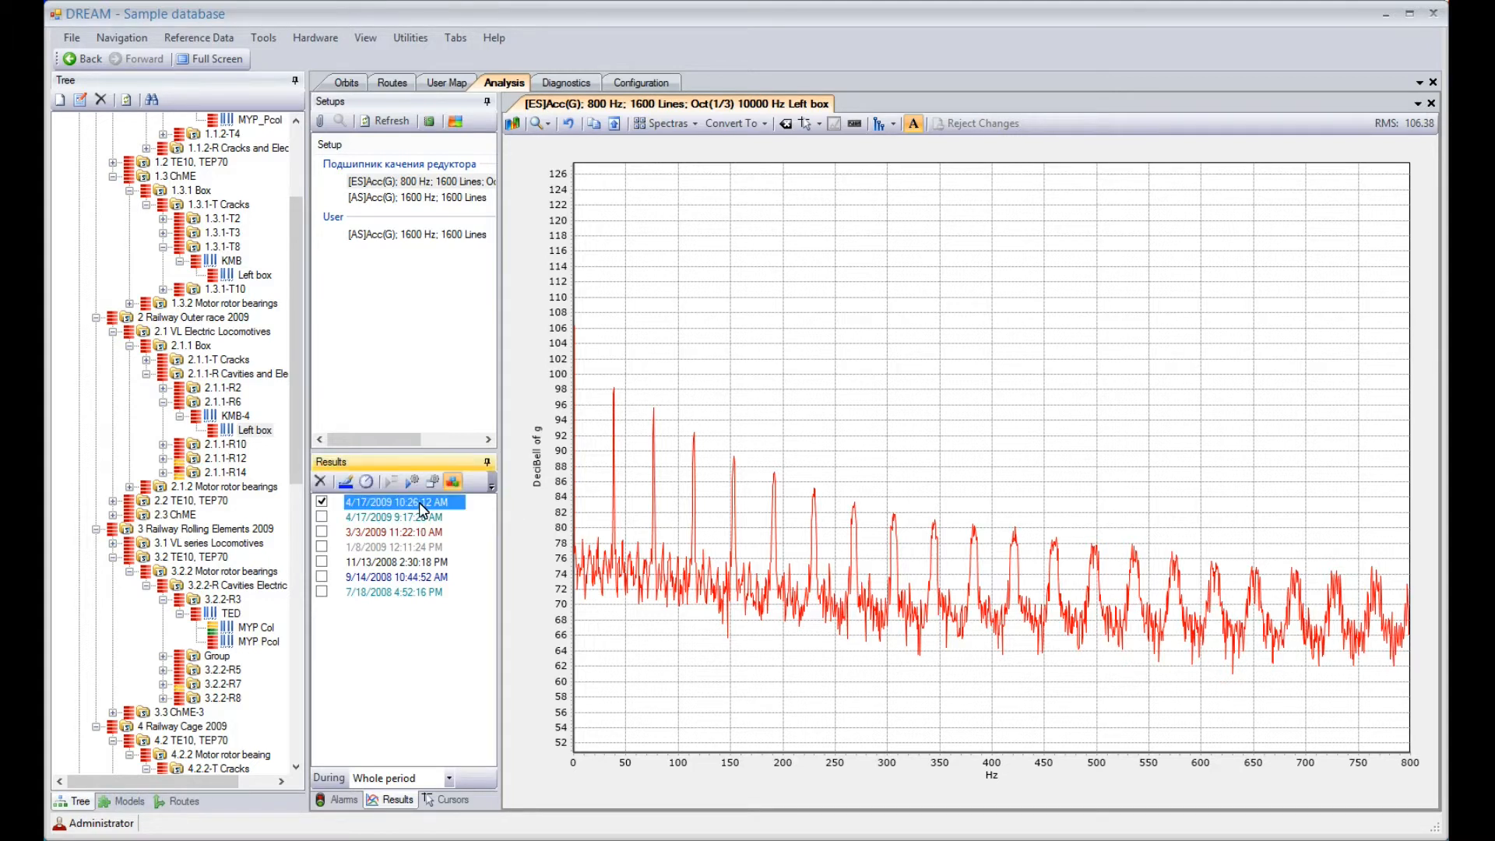
left_click(433, 481)
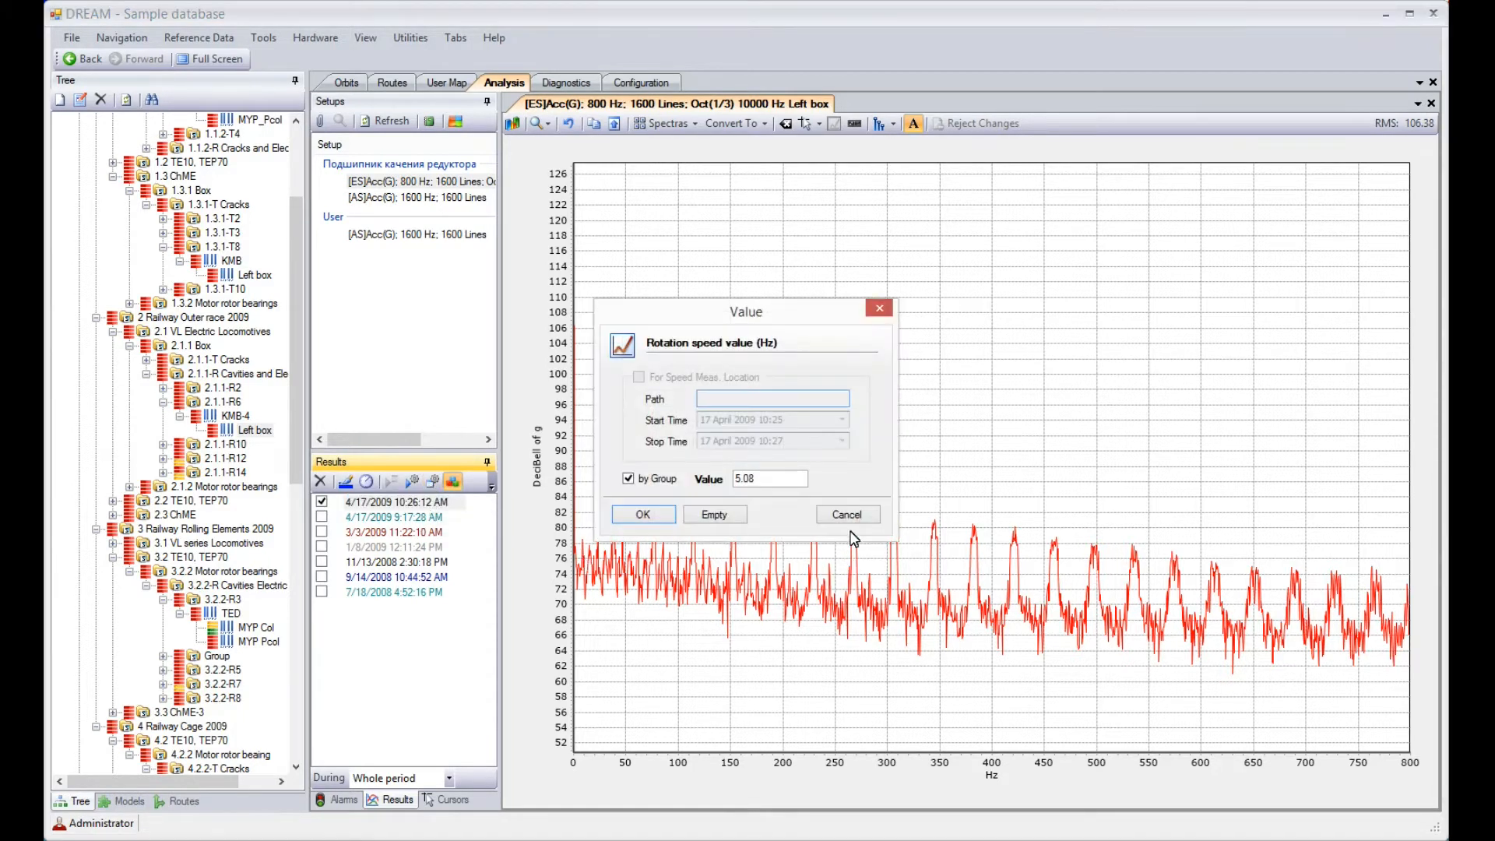
left_click(654, 515)
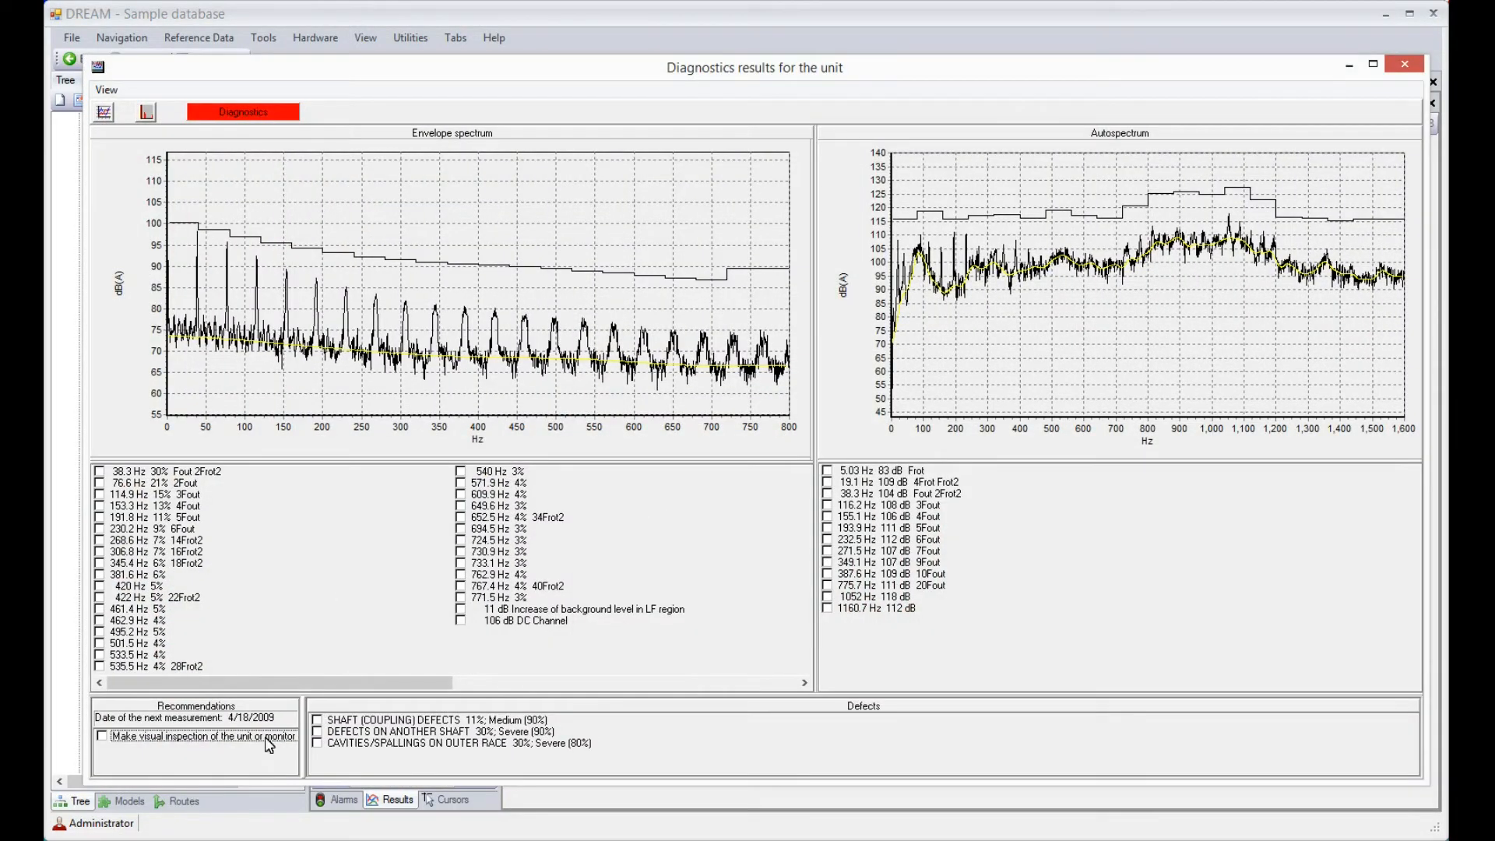
Highlight the symptoms of the visual inspection recommendation, isolate those of the outer race and other-shaft defects in turn, and close the results
left_click(102, 735)
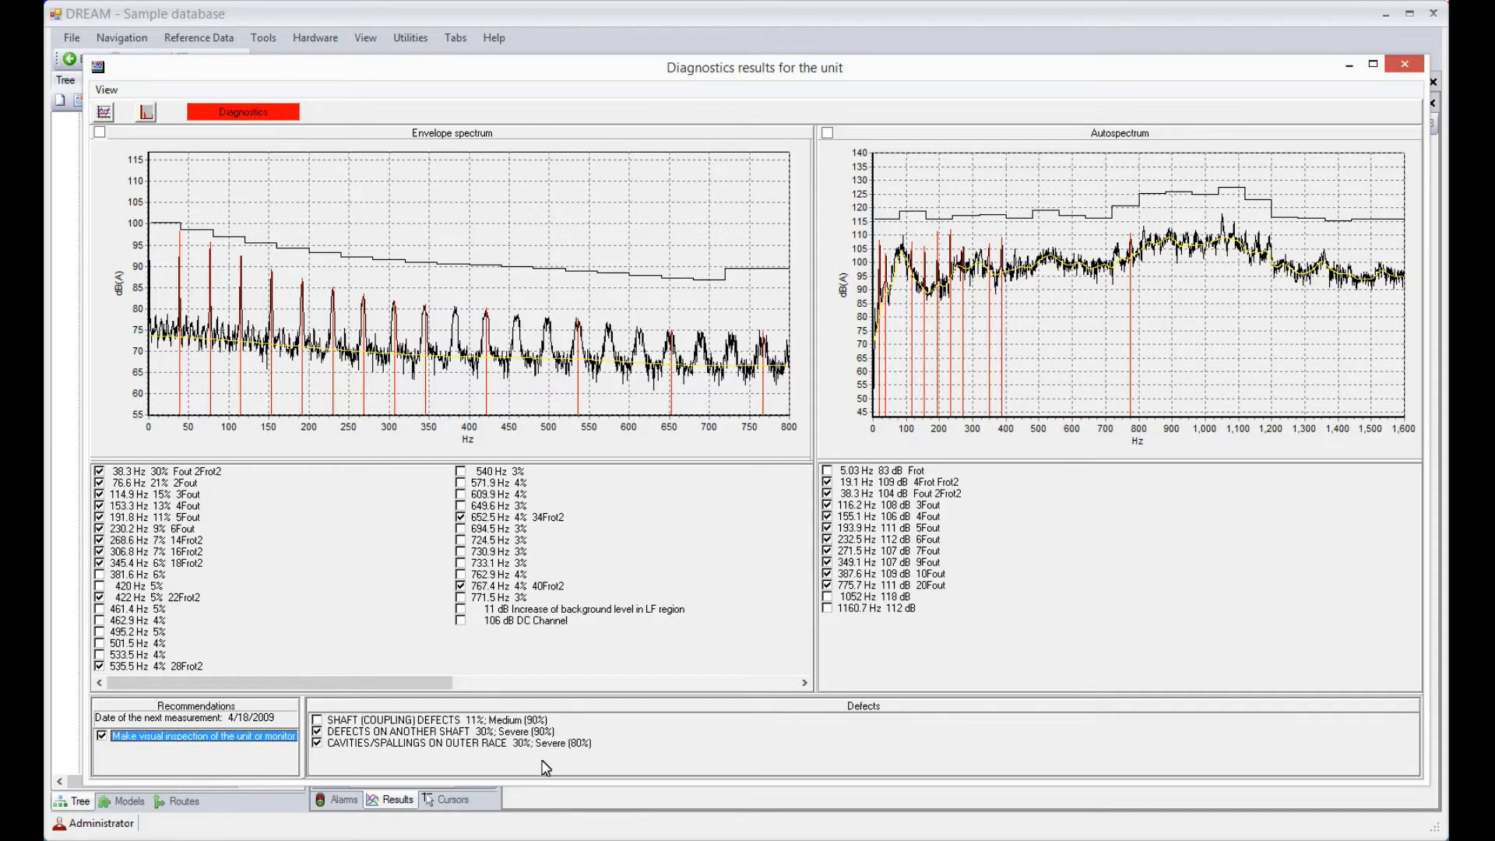
left_click(102, 735)
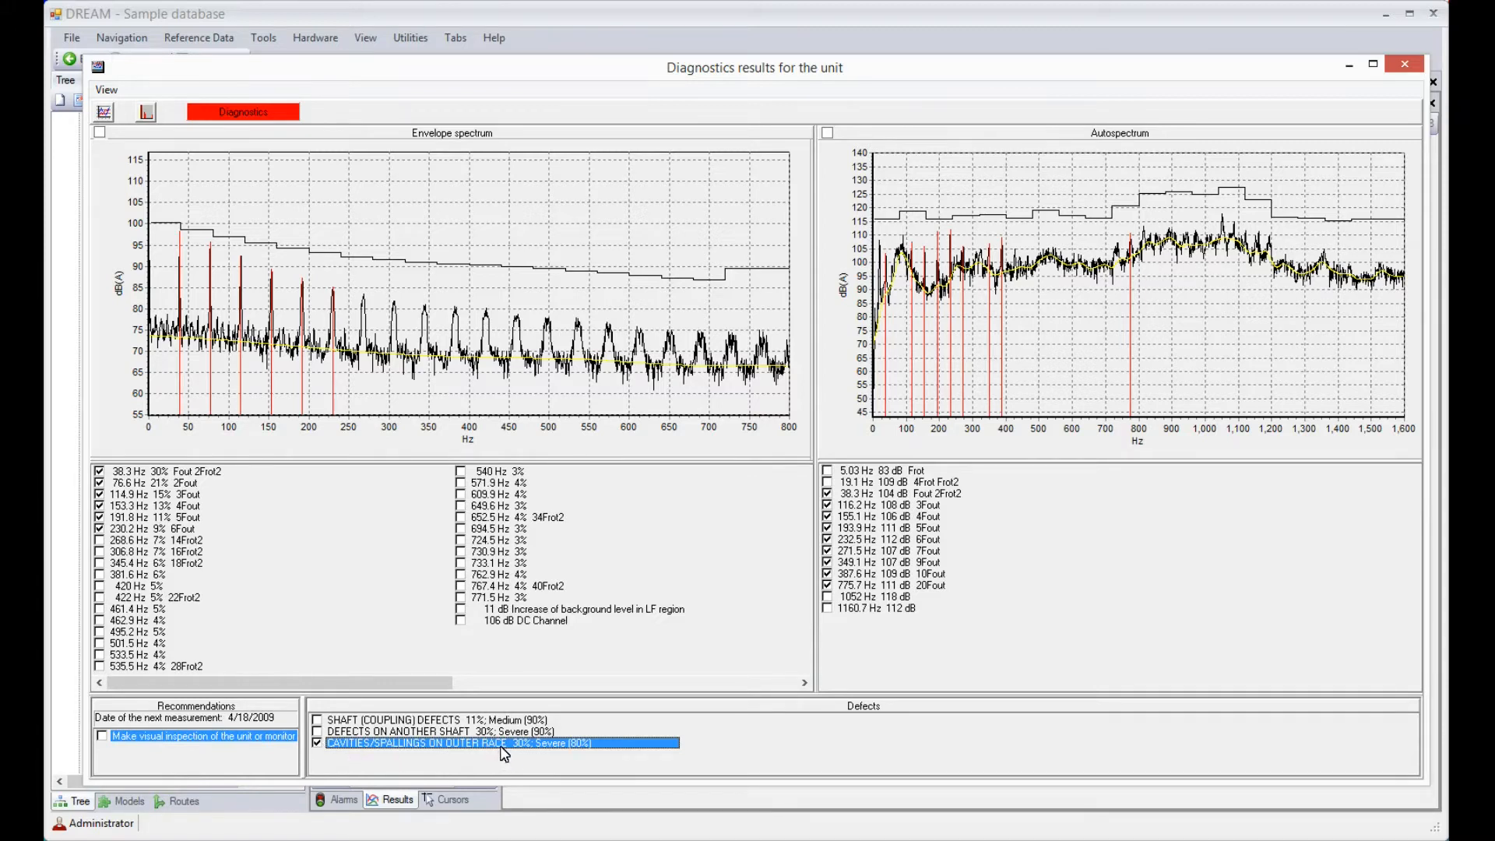
left_click(317, 731)
left_click(317, 742)
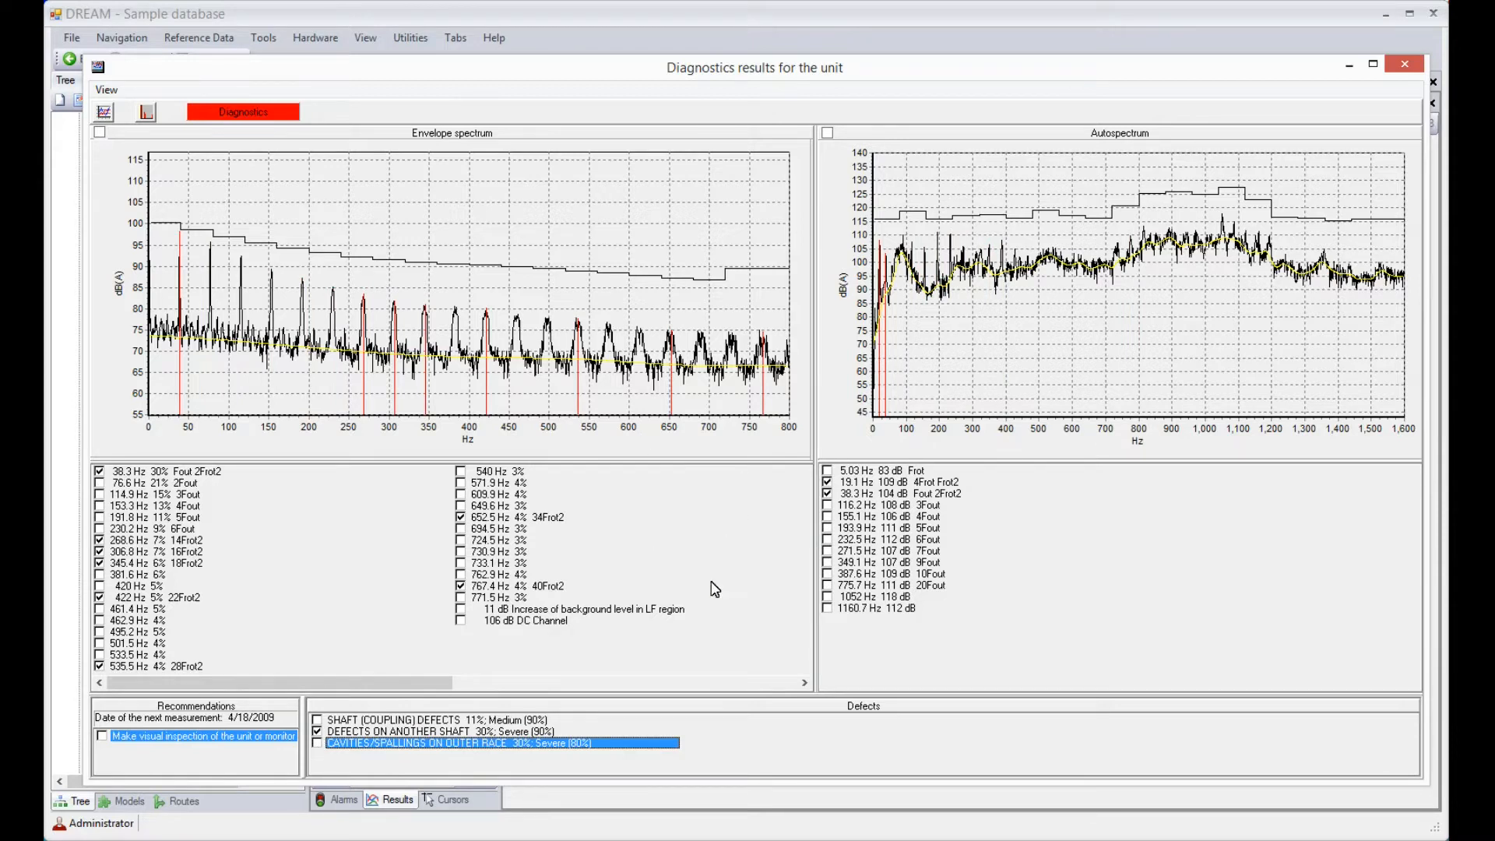
left_click(1404, 66)
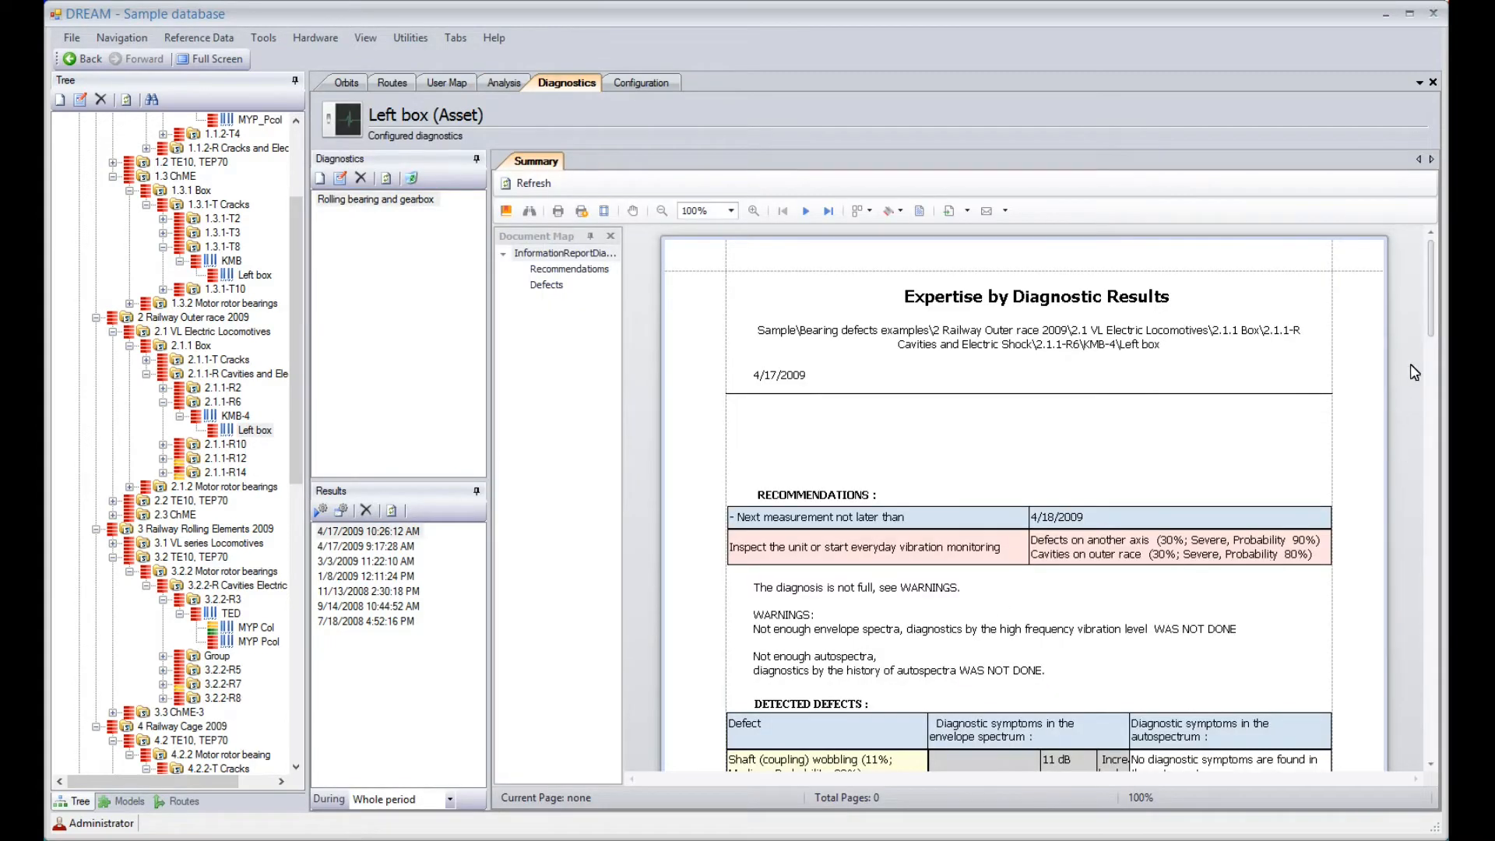
Review the left box's diagnostics summary report through to its spectra, and view the bearing photo of segment 2.1.1-R6
left_click_drag(1431, 322, 1400, 678)
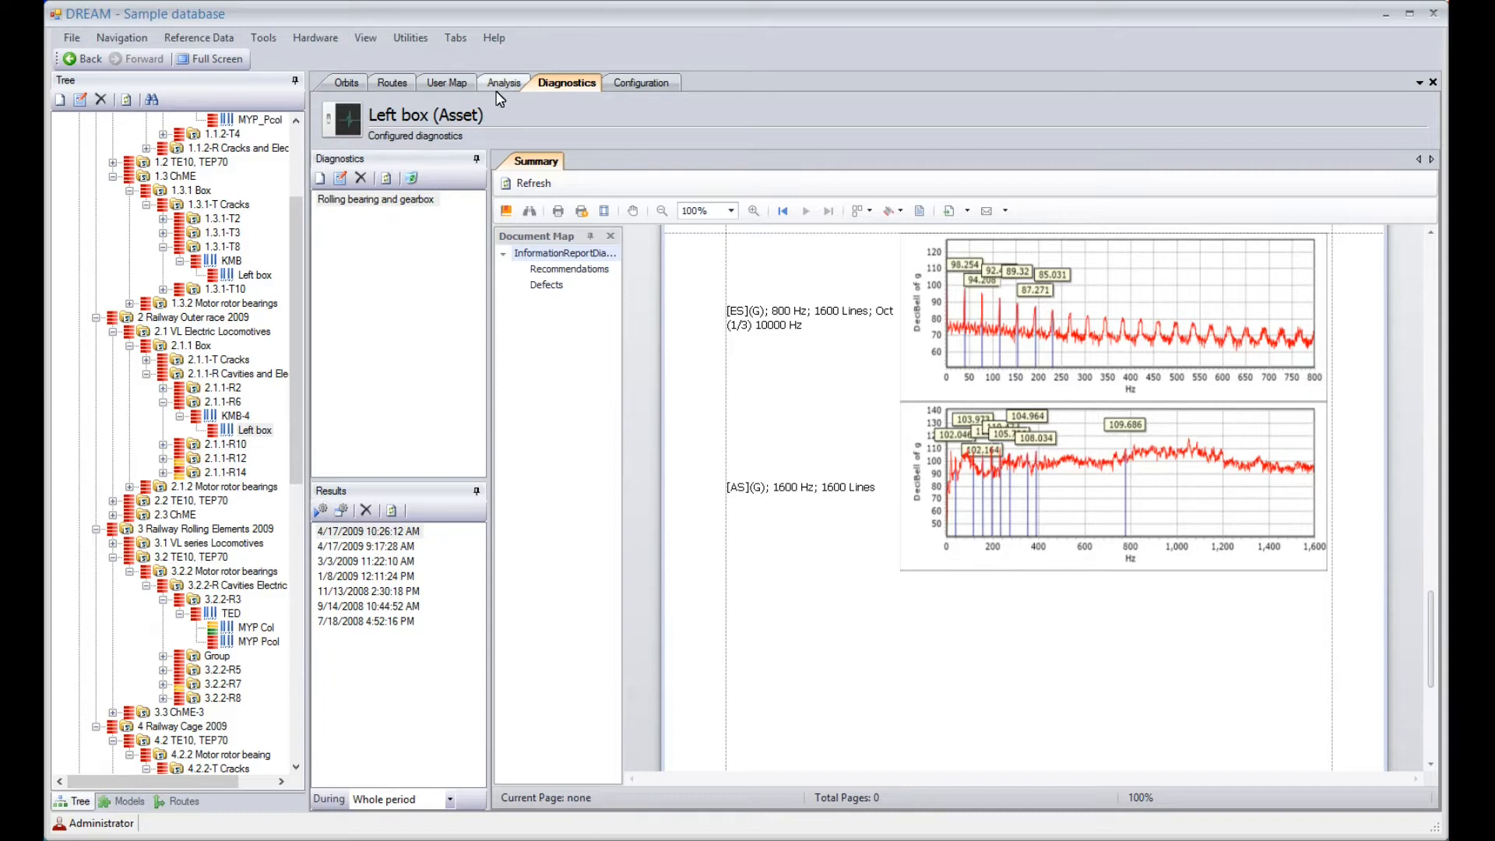
left_click(449, 87)
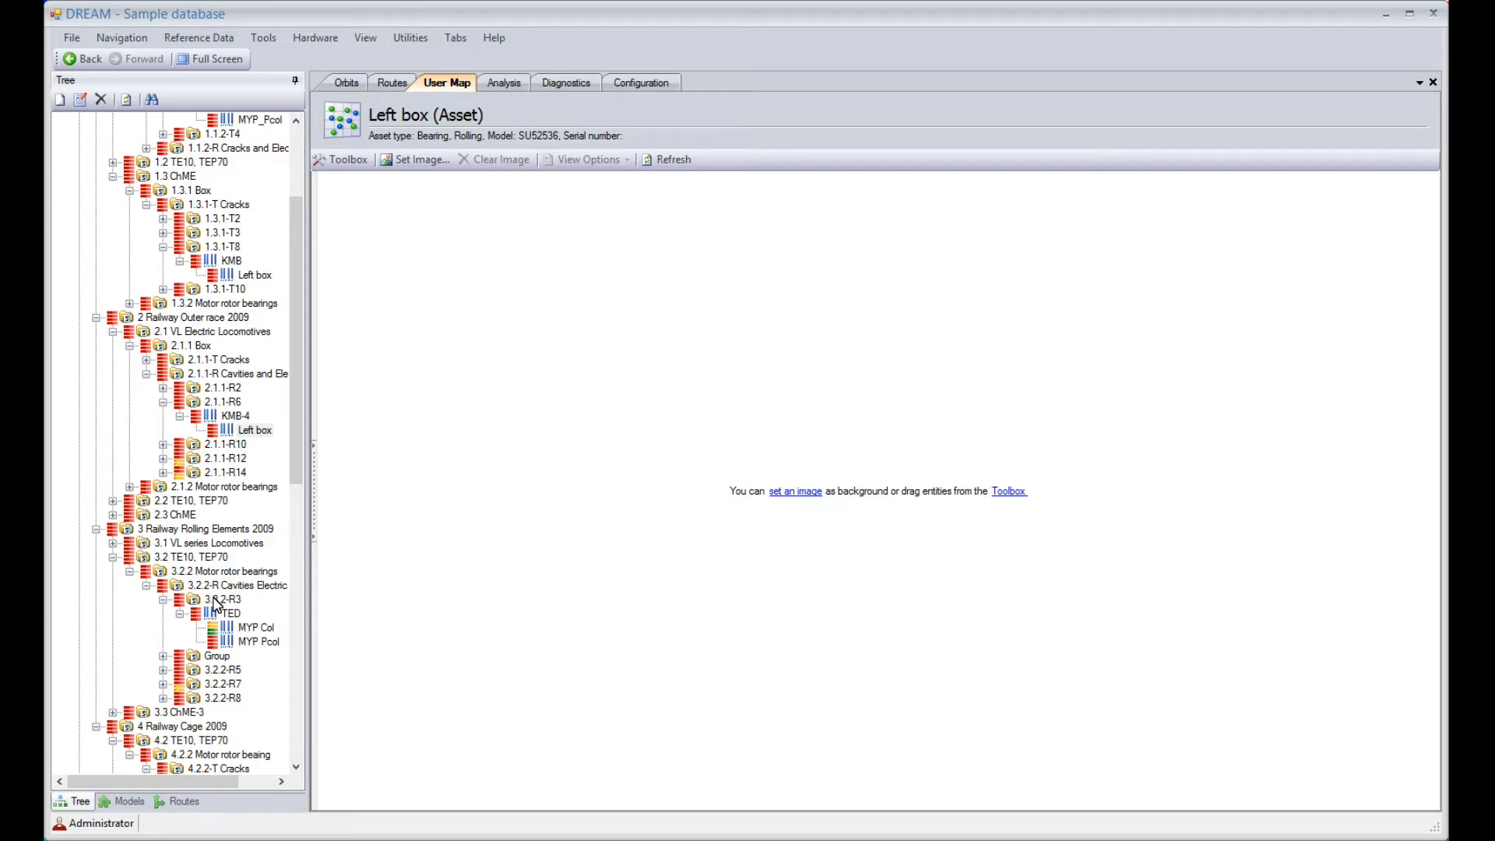
left_click(213, 402)
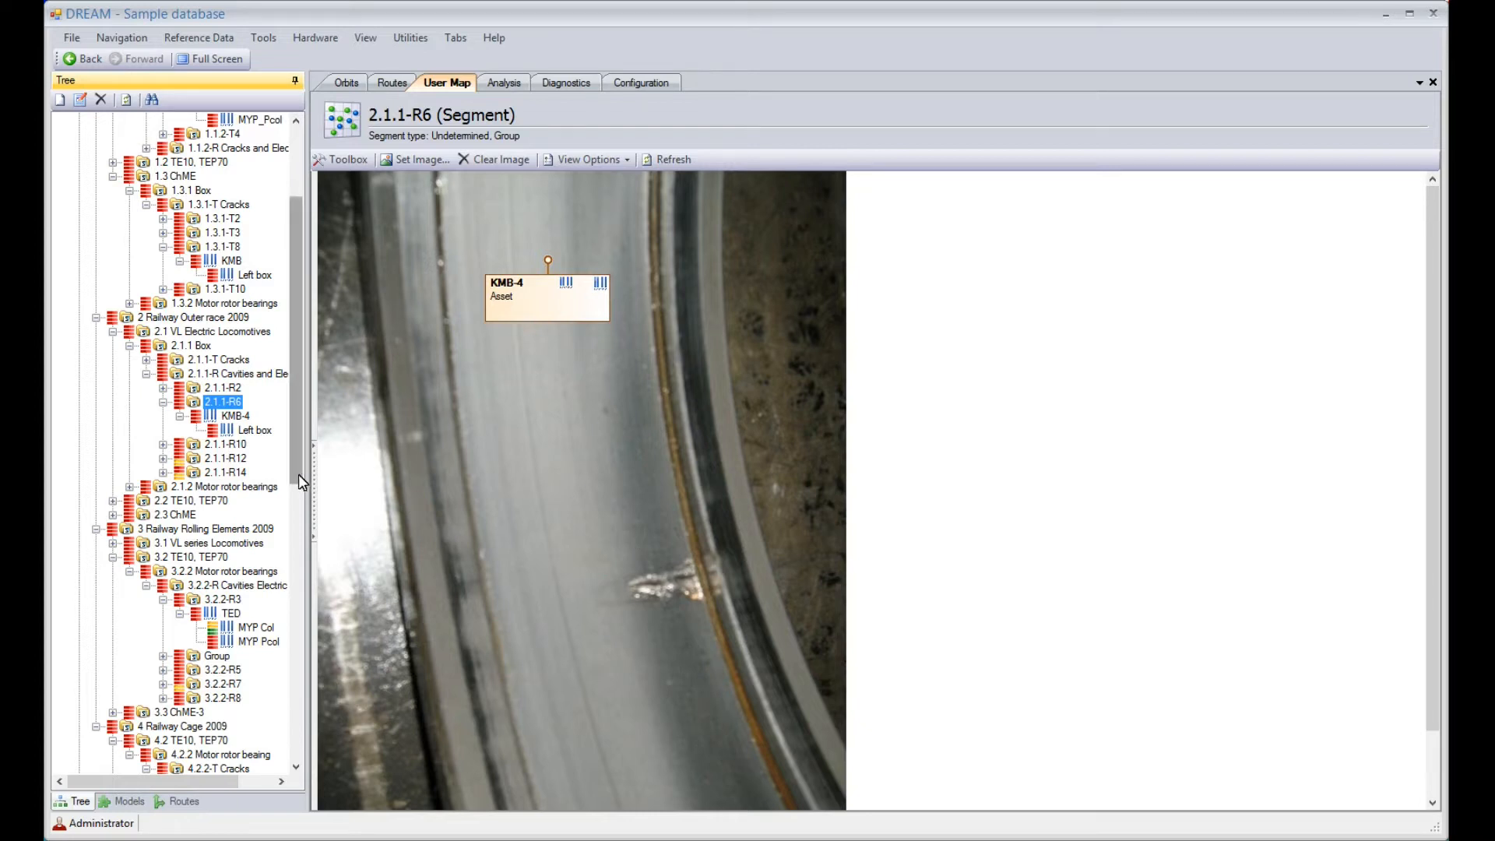
Compare the 800 Hz, 400-line envelope spectrum and autospectrum of MYP Pcol under TED in segment 3.2.2-R3, ending on the envelope spectrum
left_click_drag(298, 474, 291, 555)
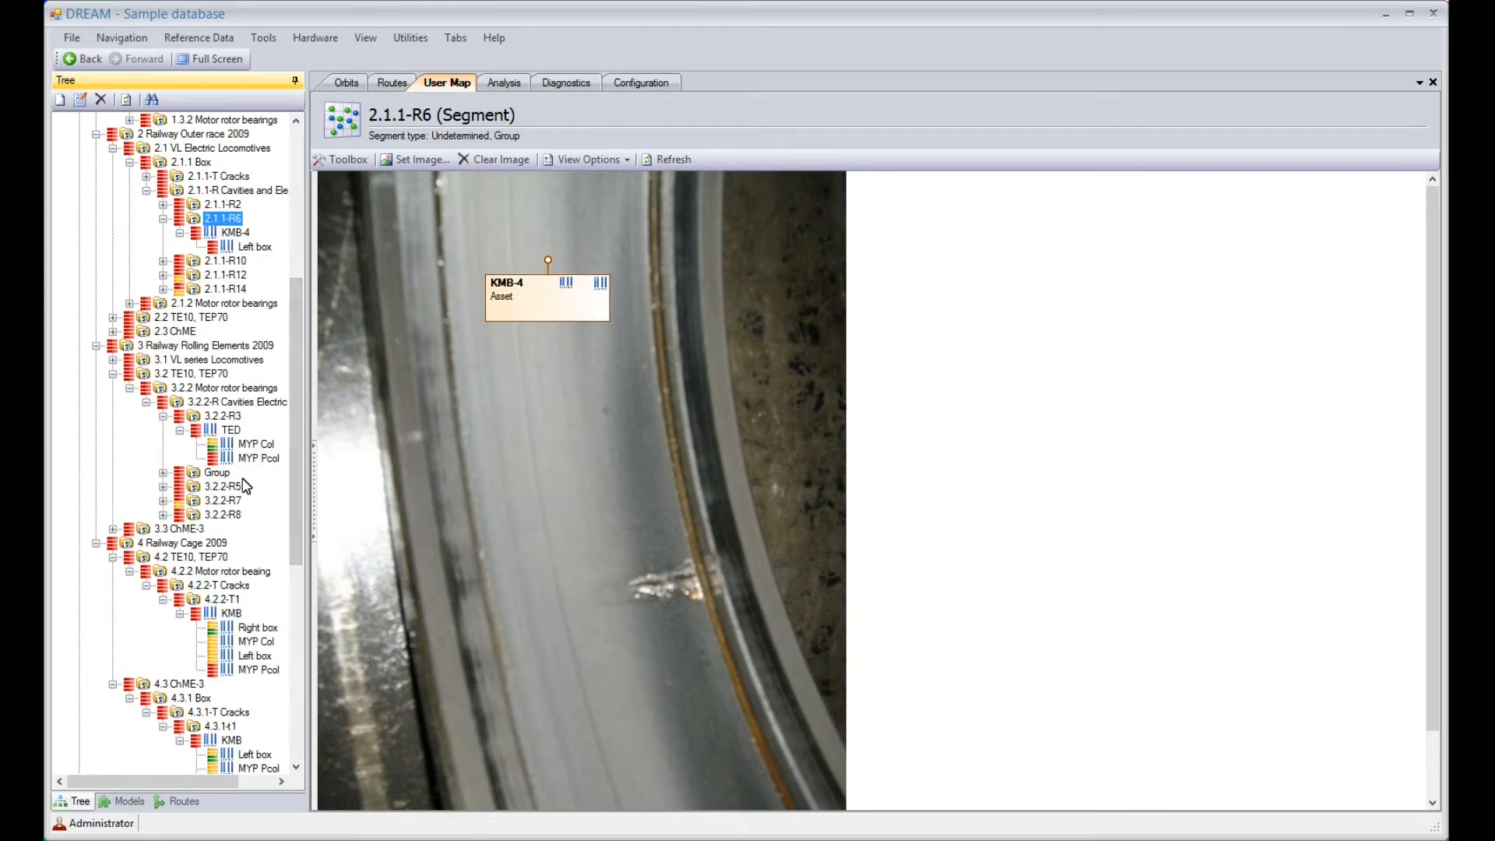
left_click(256, 459)
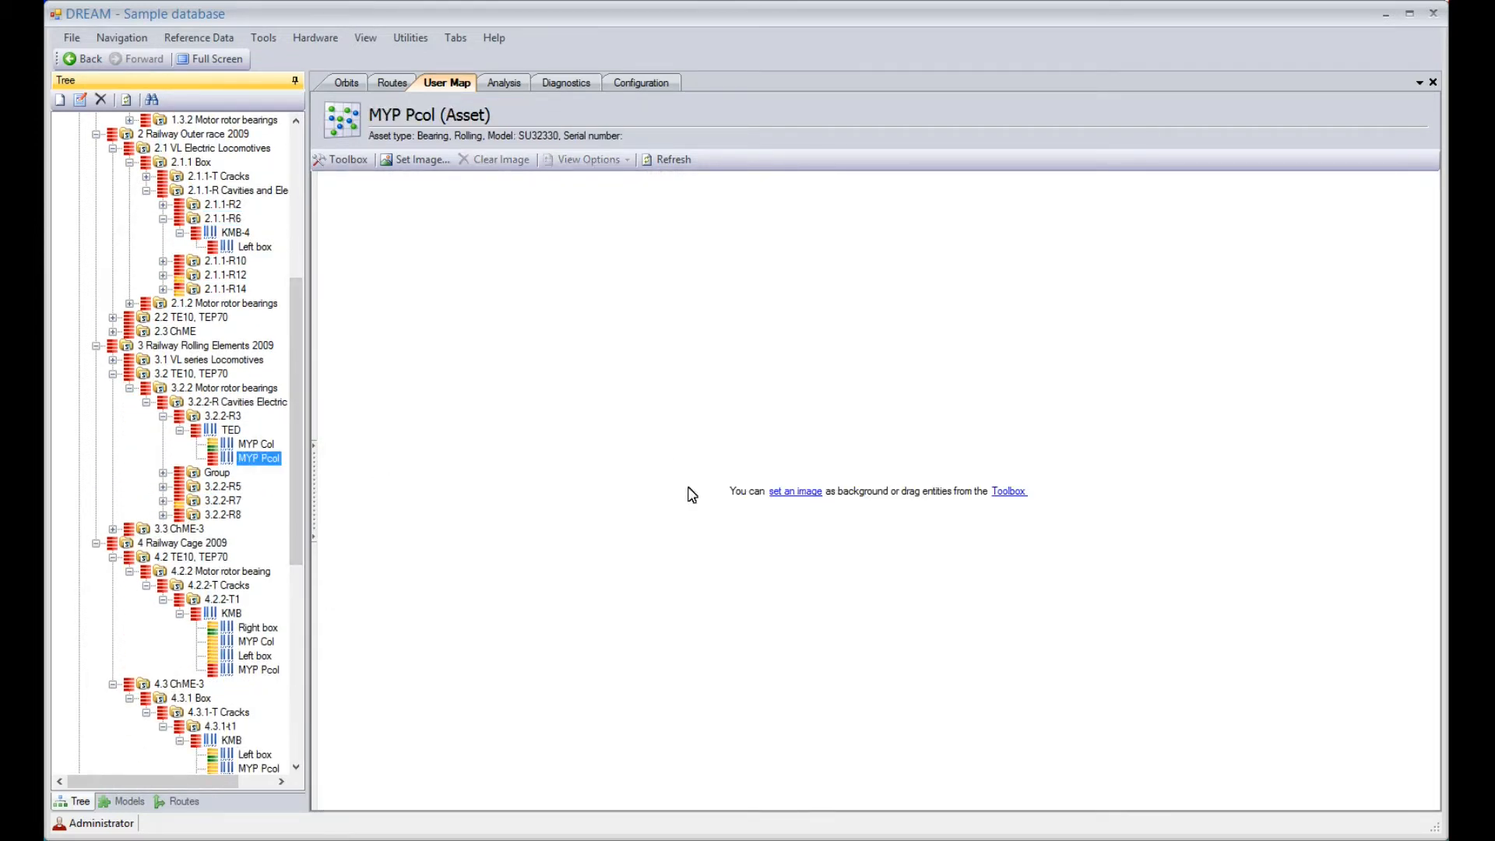
left_click(504, 84)
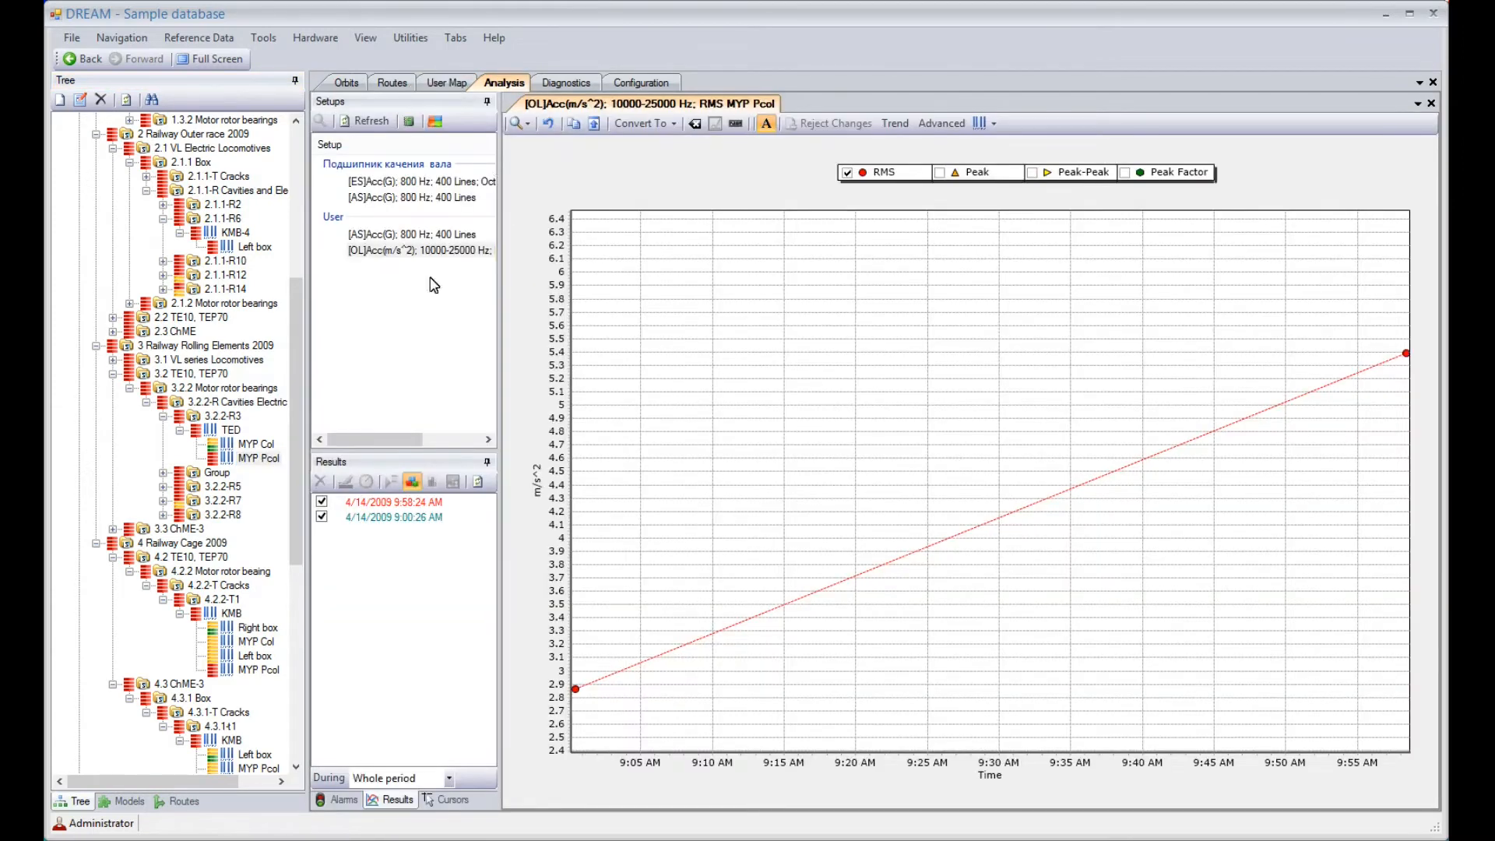
left_click(374, 181)
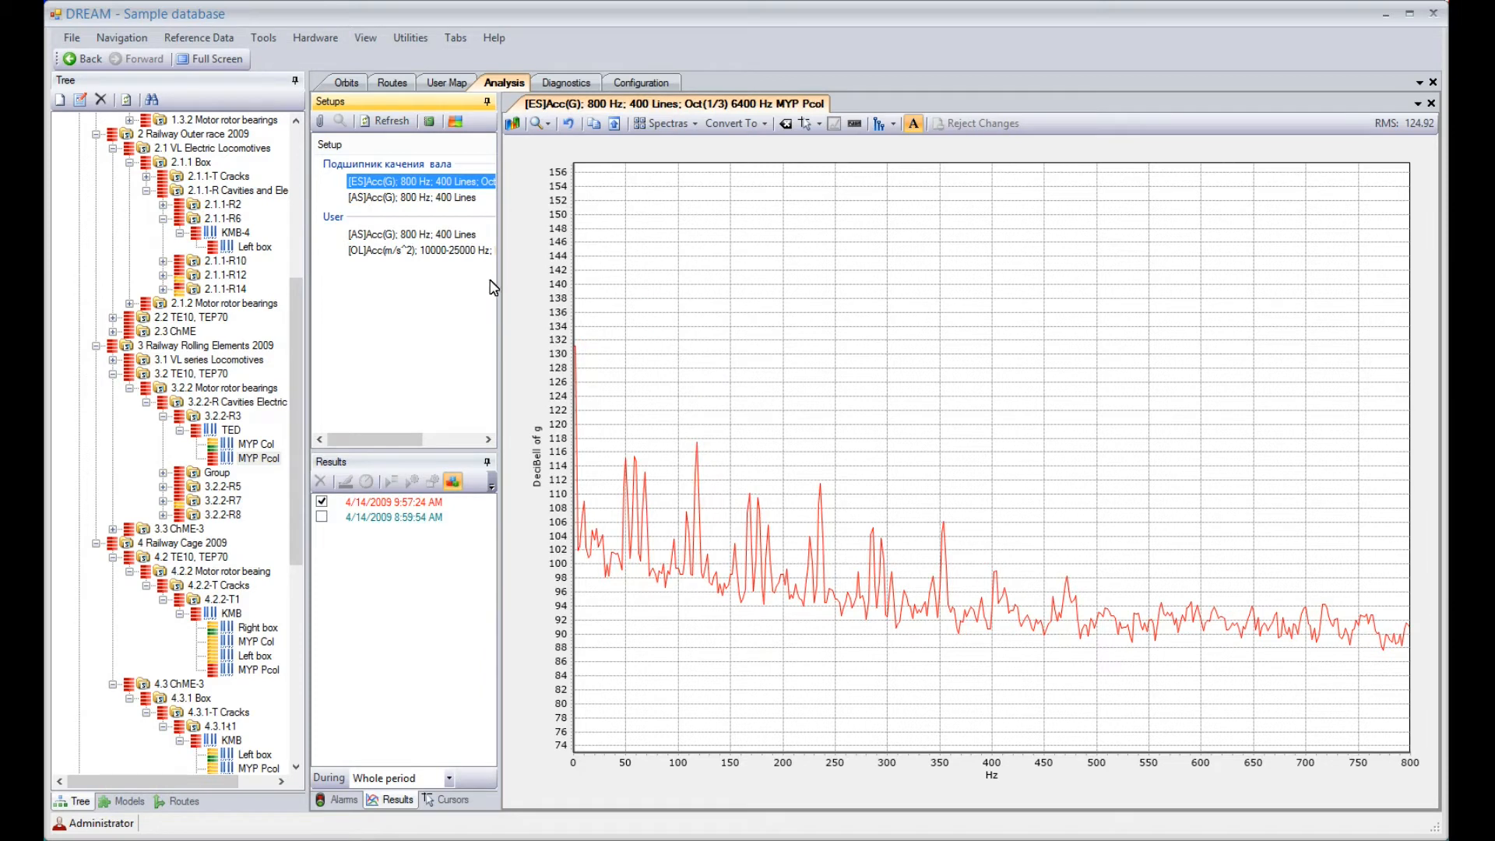
left_click(391, 199)
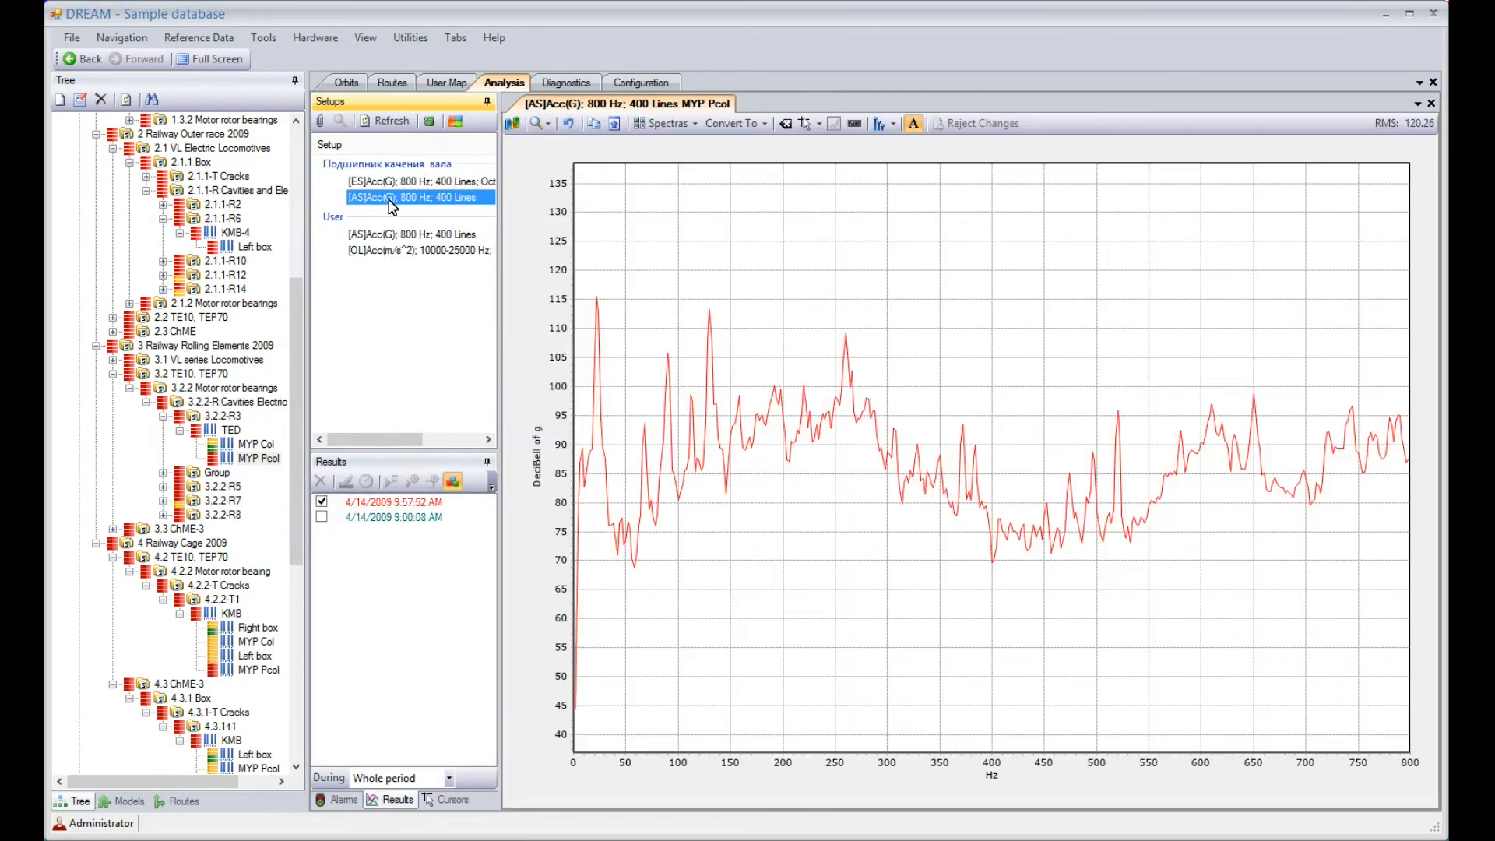
left_click(390, 184)
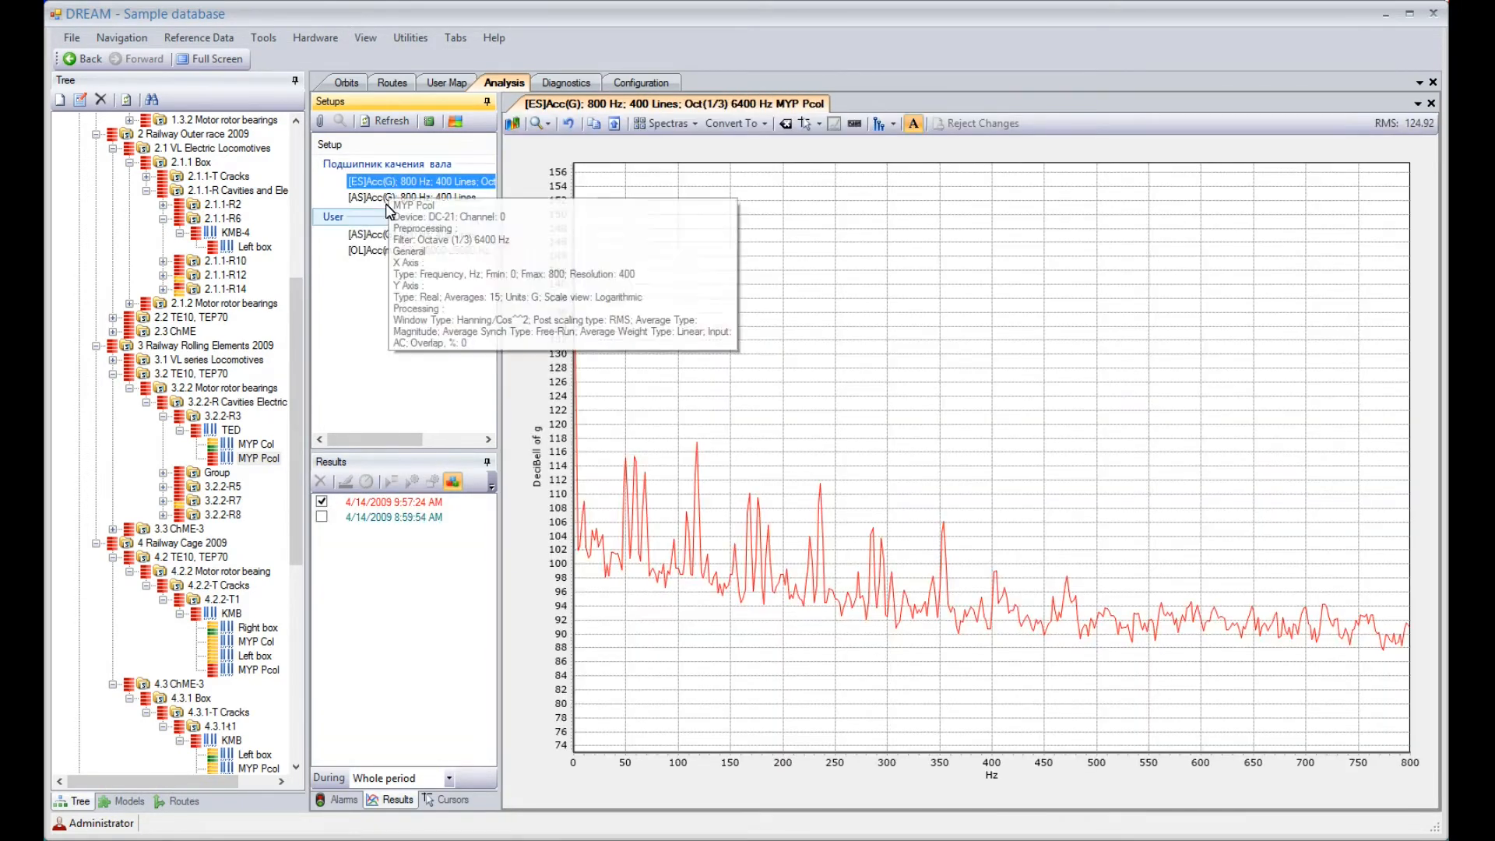
Diagnose the 4/14/2009 9:57:24 AM measurement with details, accepting the 22.3 Hz rotation speed
left_click(400, 503)
left_click(412, 481)
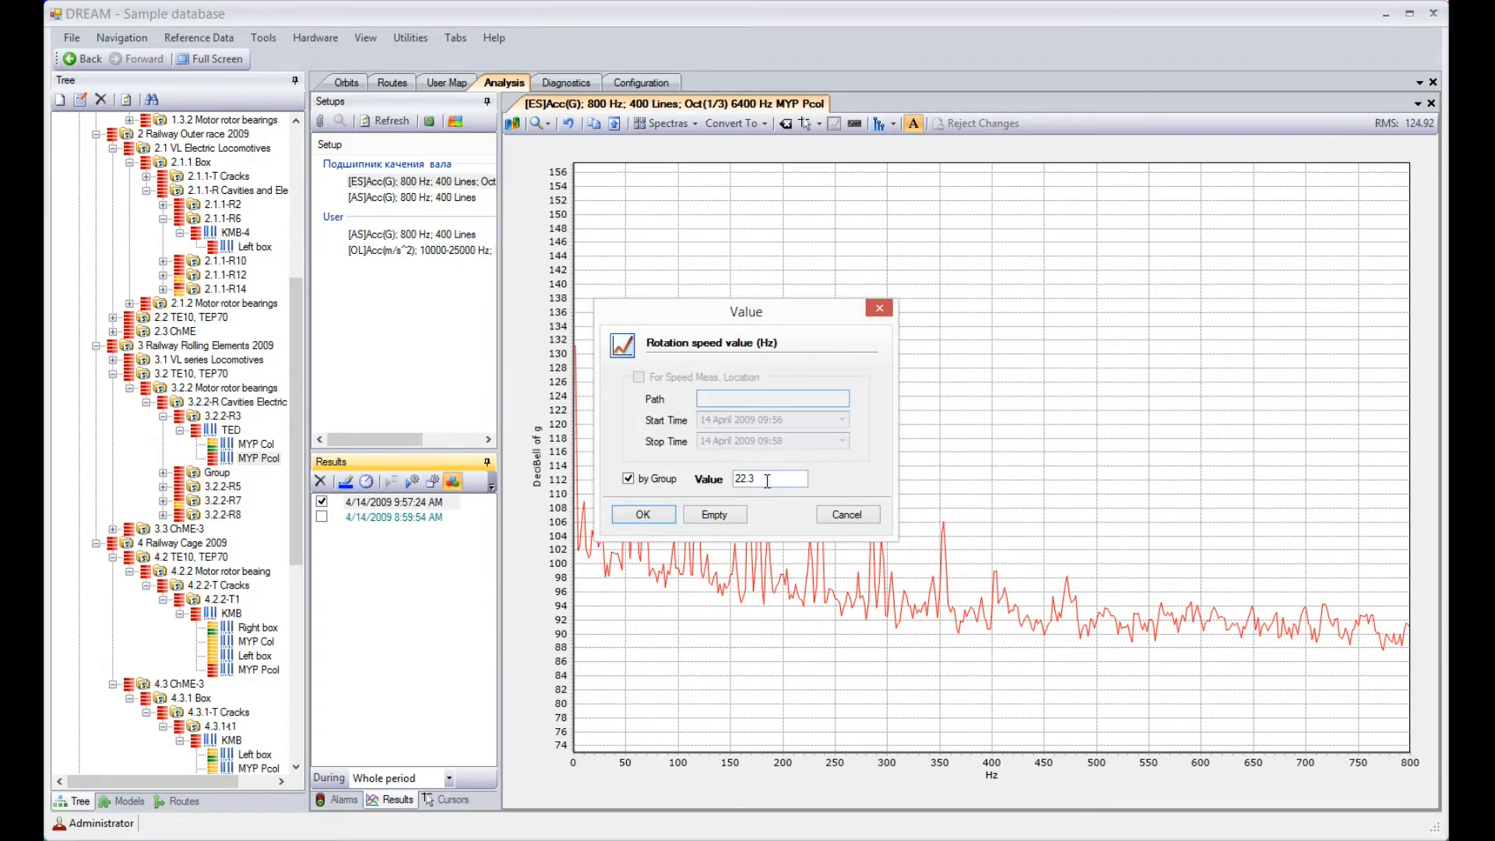
left_click(642, 514)
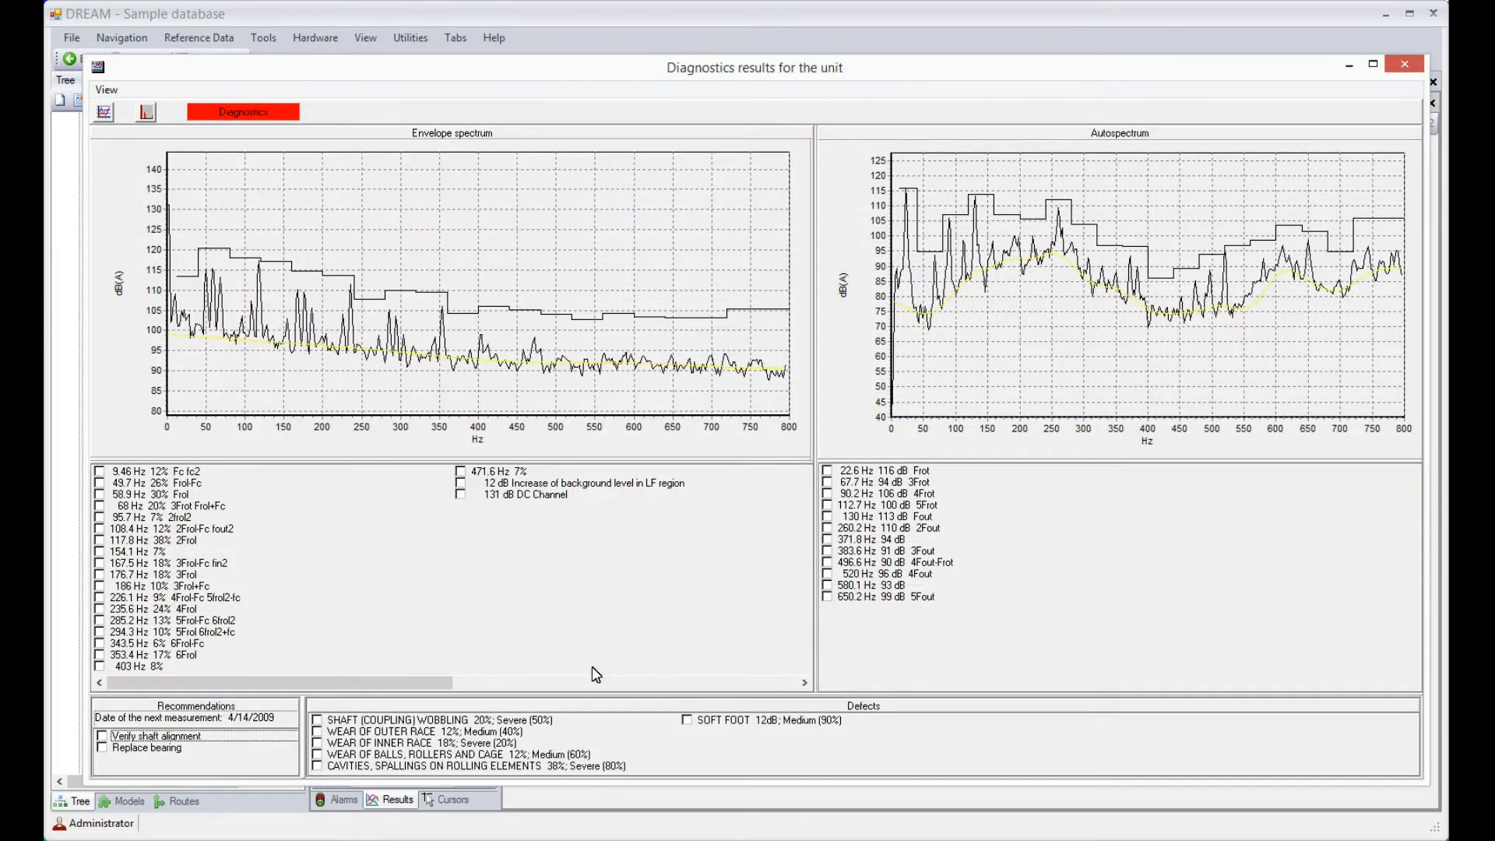
Highlight the symptoms behind the bearing replacement and shaft alignment recommendations in turn, clear them, and close the diagnostics results
left_click(108, 750)
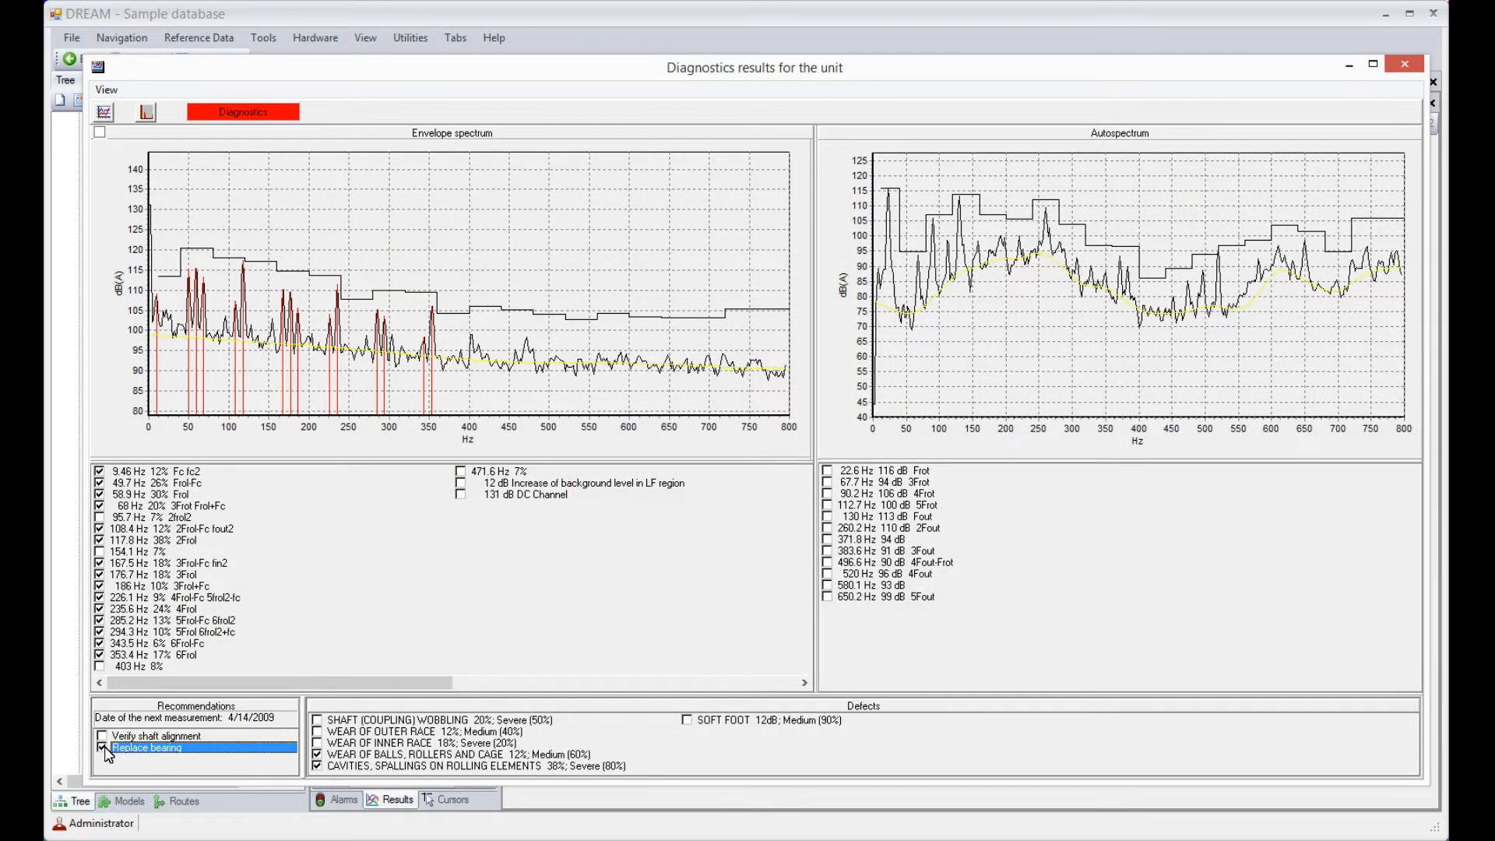
left_click(107, 750)
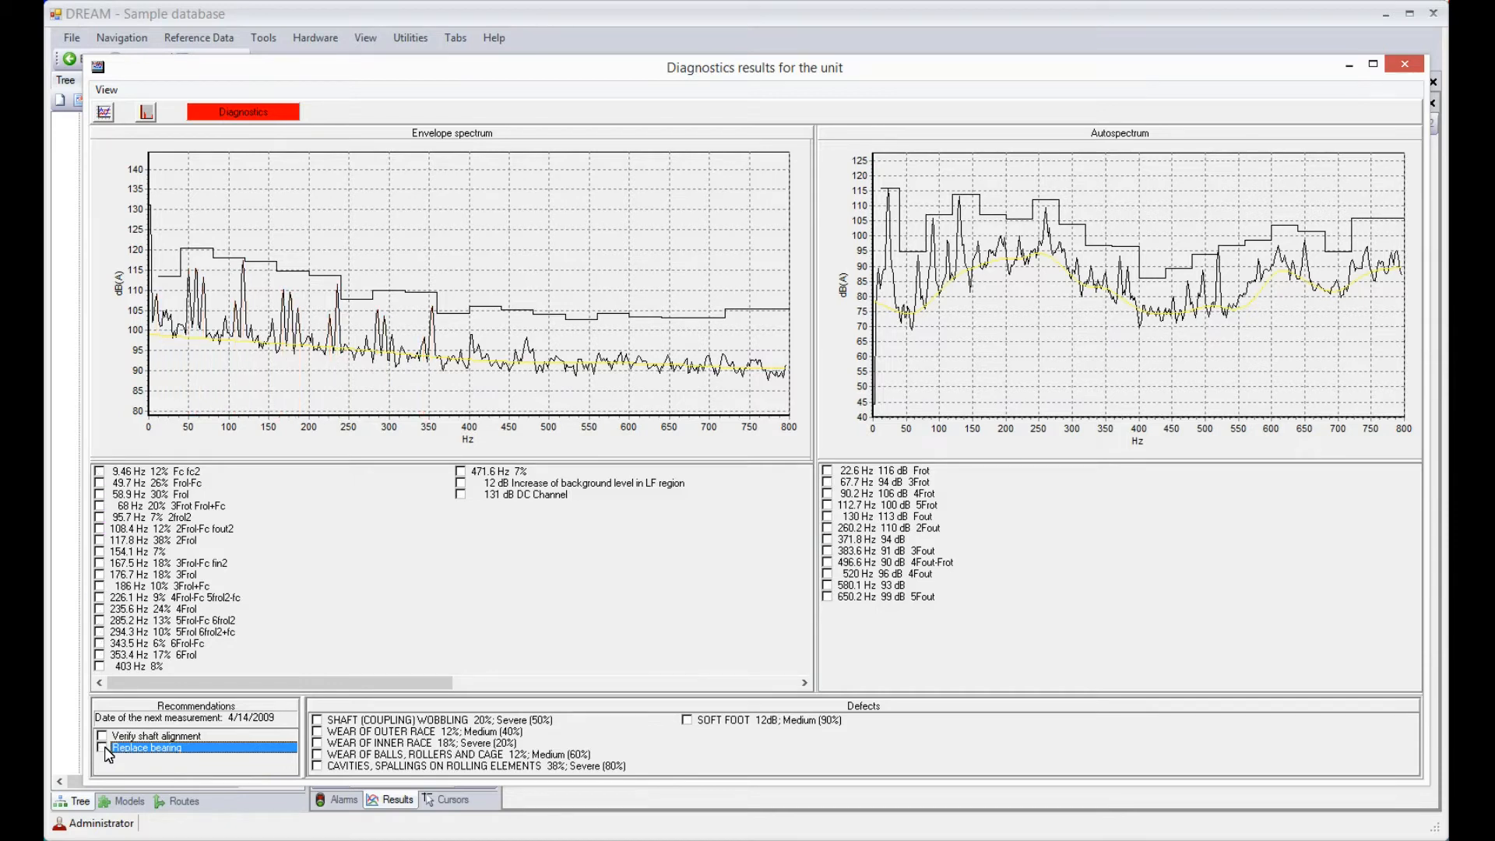
left_click(106, 740)
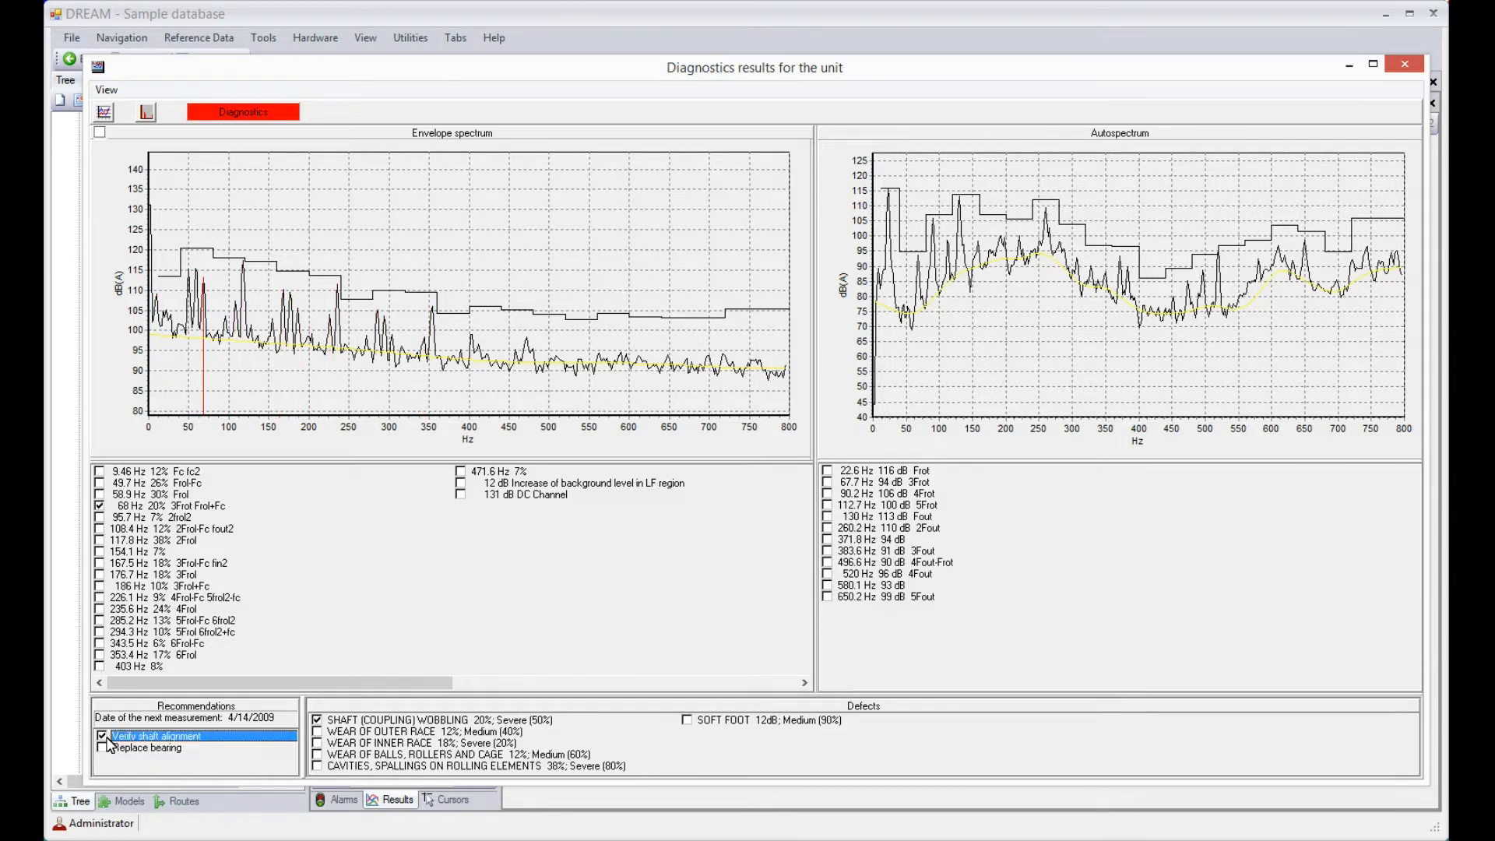
left_click(107, 740)
left_click(1402, 65)
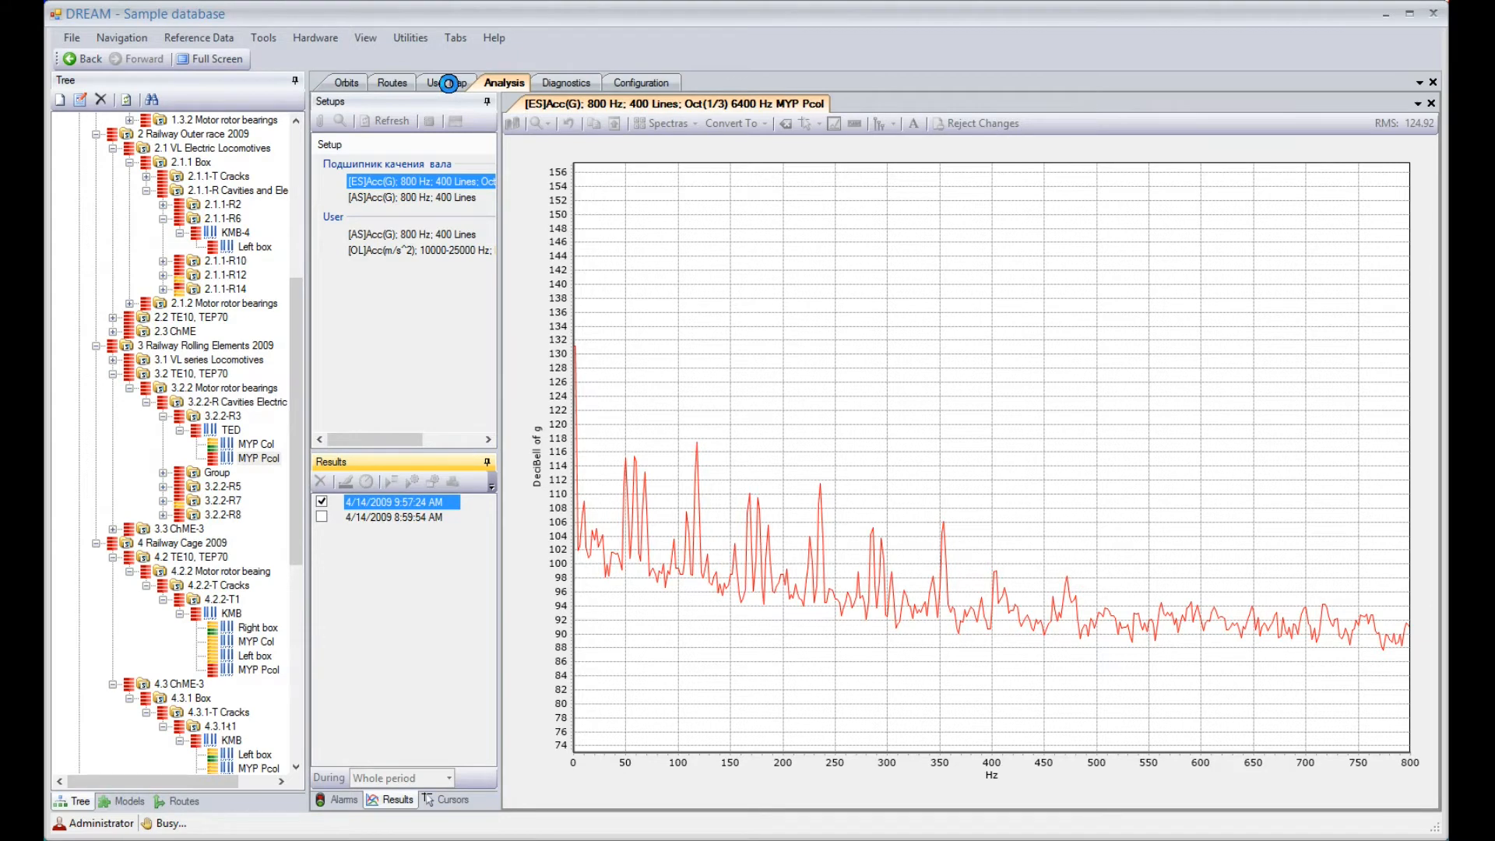
View the user map photos of segments 4.2.2-T1 and 3.2.2-R Cavities Electric Shock, ending on the damaged roller of 3.2.2-R3
left_click(449, 83)
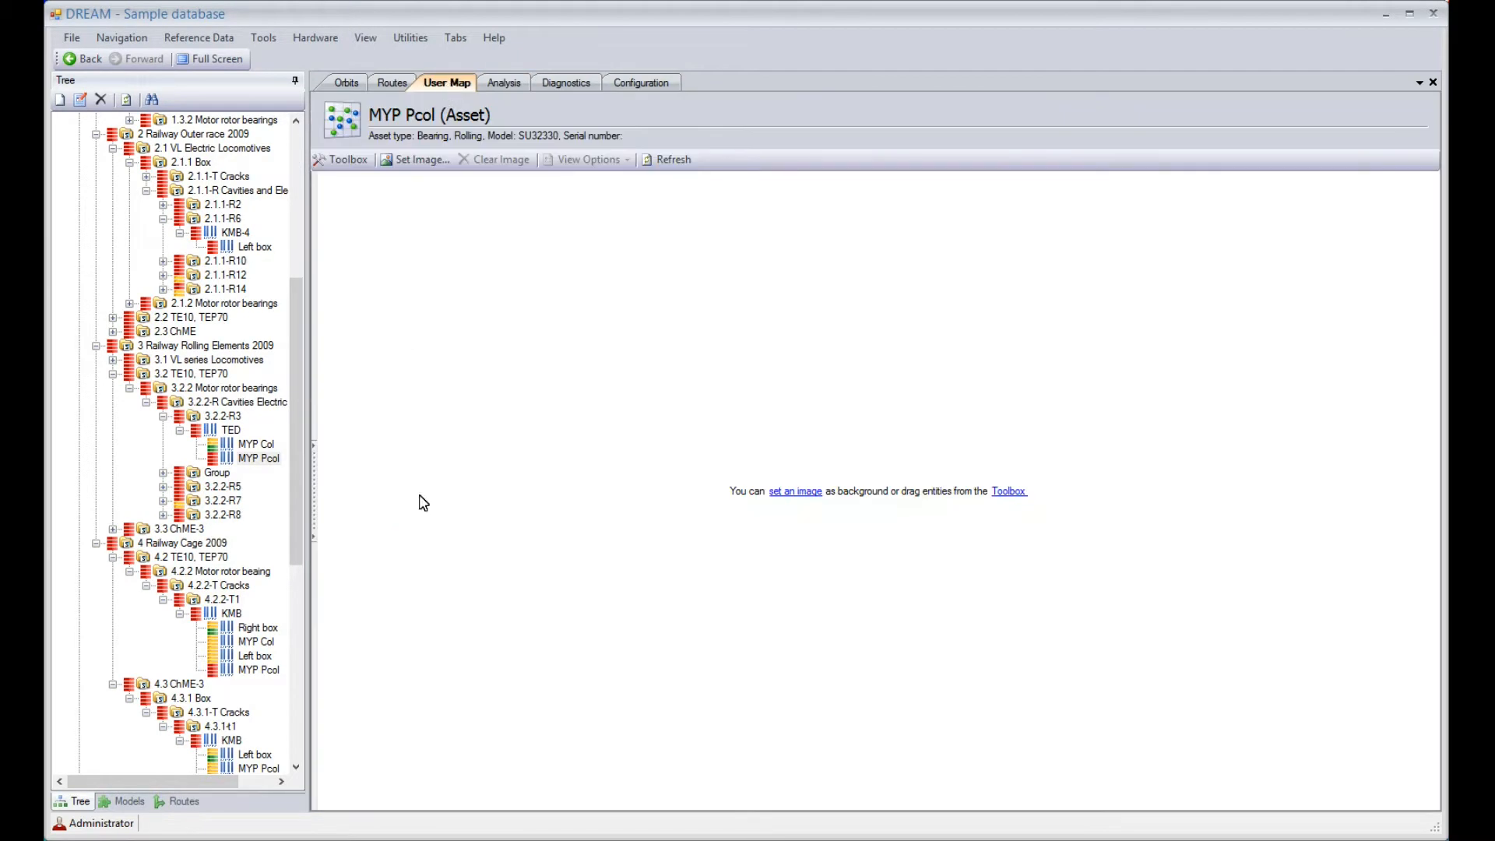
left_click(218, 600)
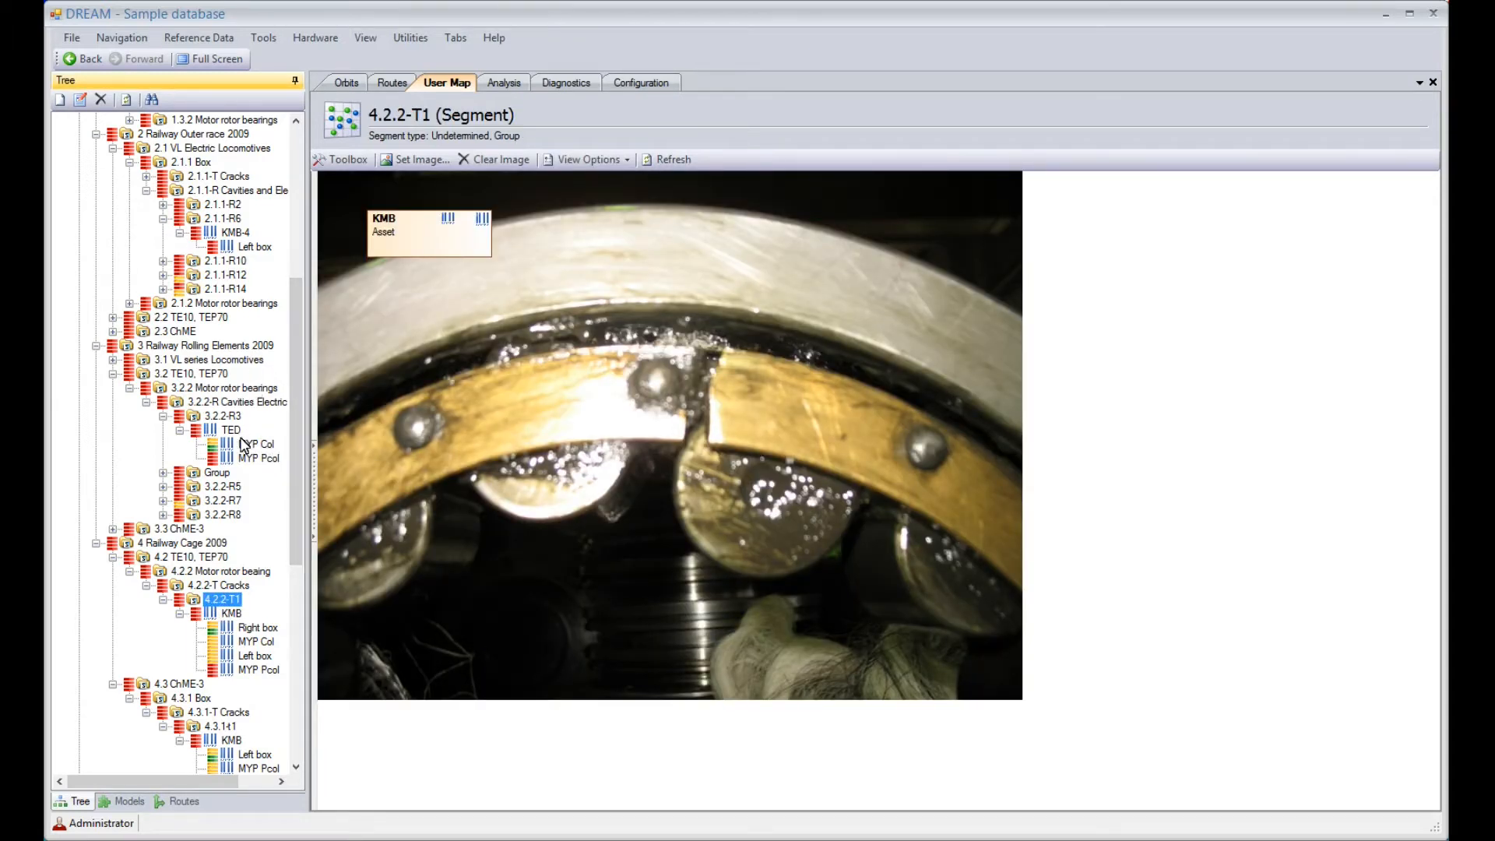
left_click(211, 404)
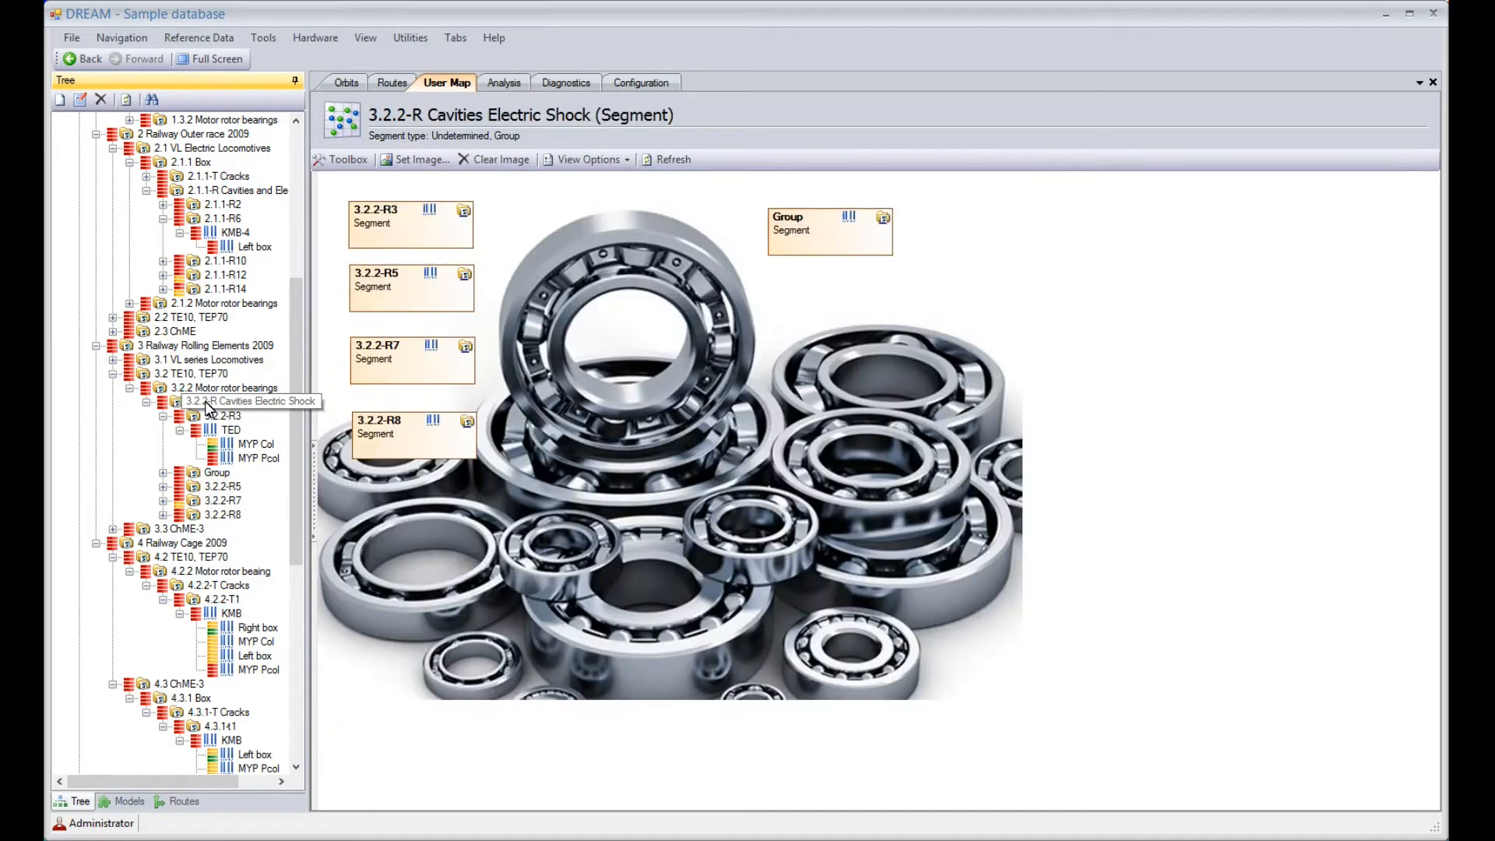
left_click(219, 419)
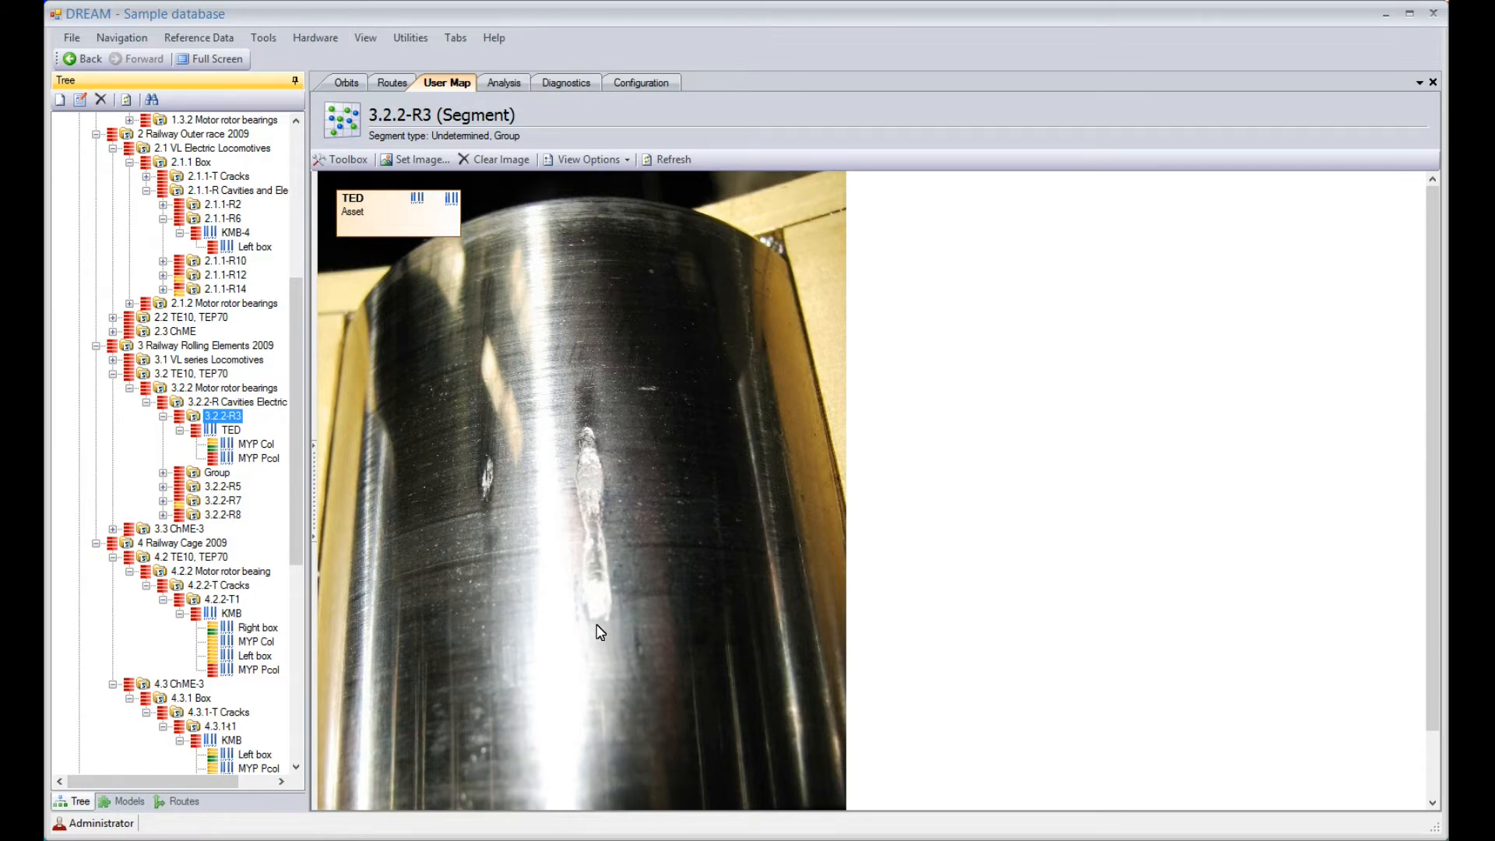
Compare the 400 Hz envelope spectrum and 800 Hz autospectrum of MYP Pcol under KMB in segment 4.2.2-T1, ending on the envelope spectrum
left_click(259, 671)
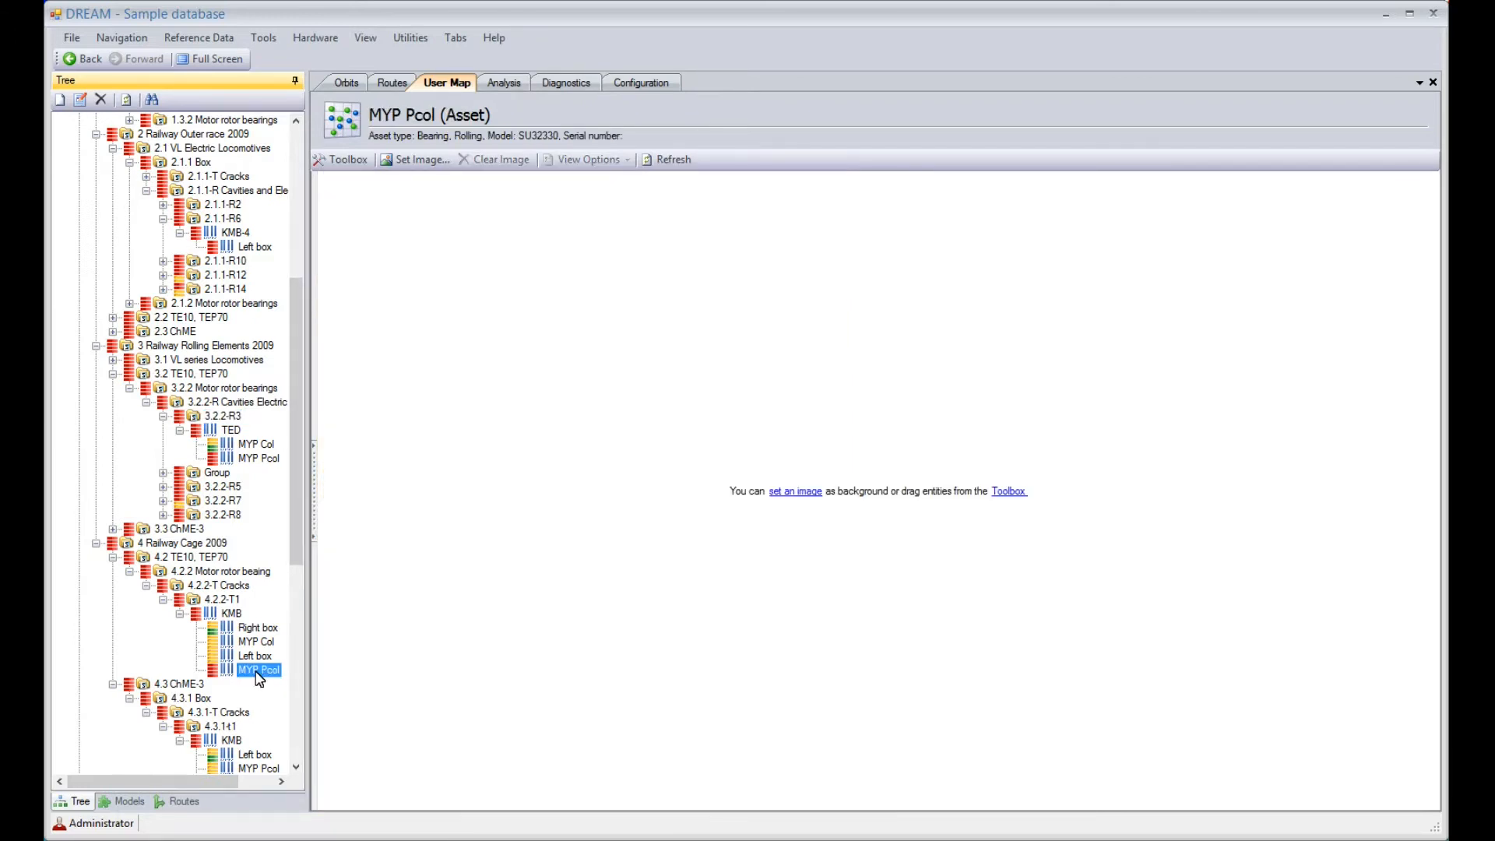
left_click(505, 85)
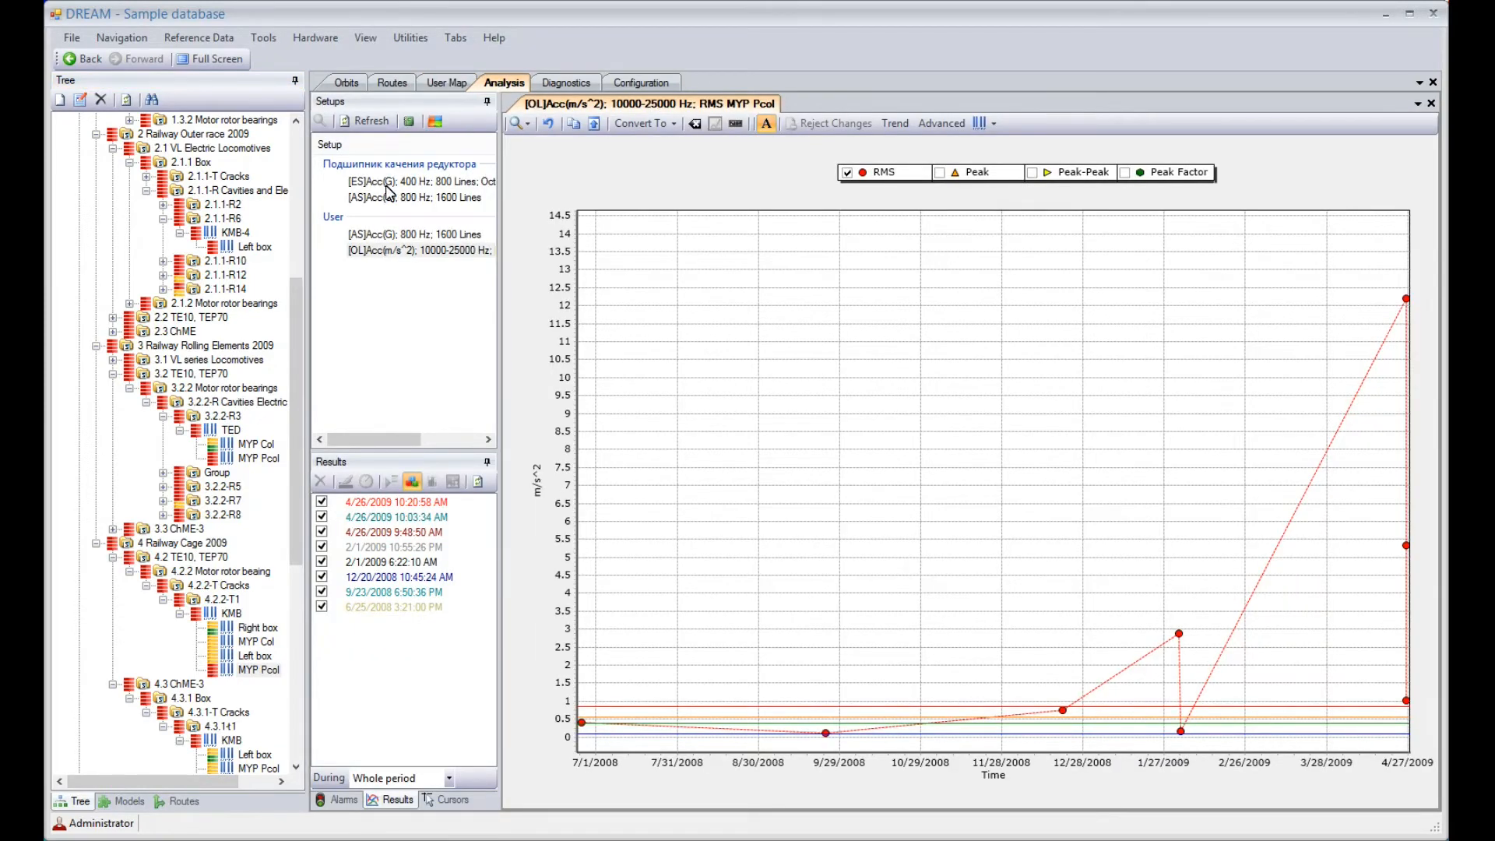
left_click(381, 180)
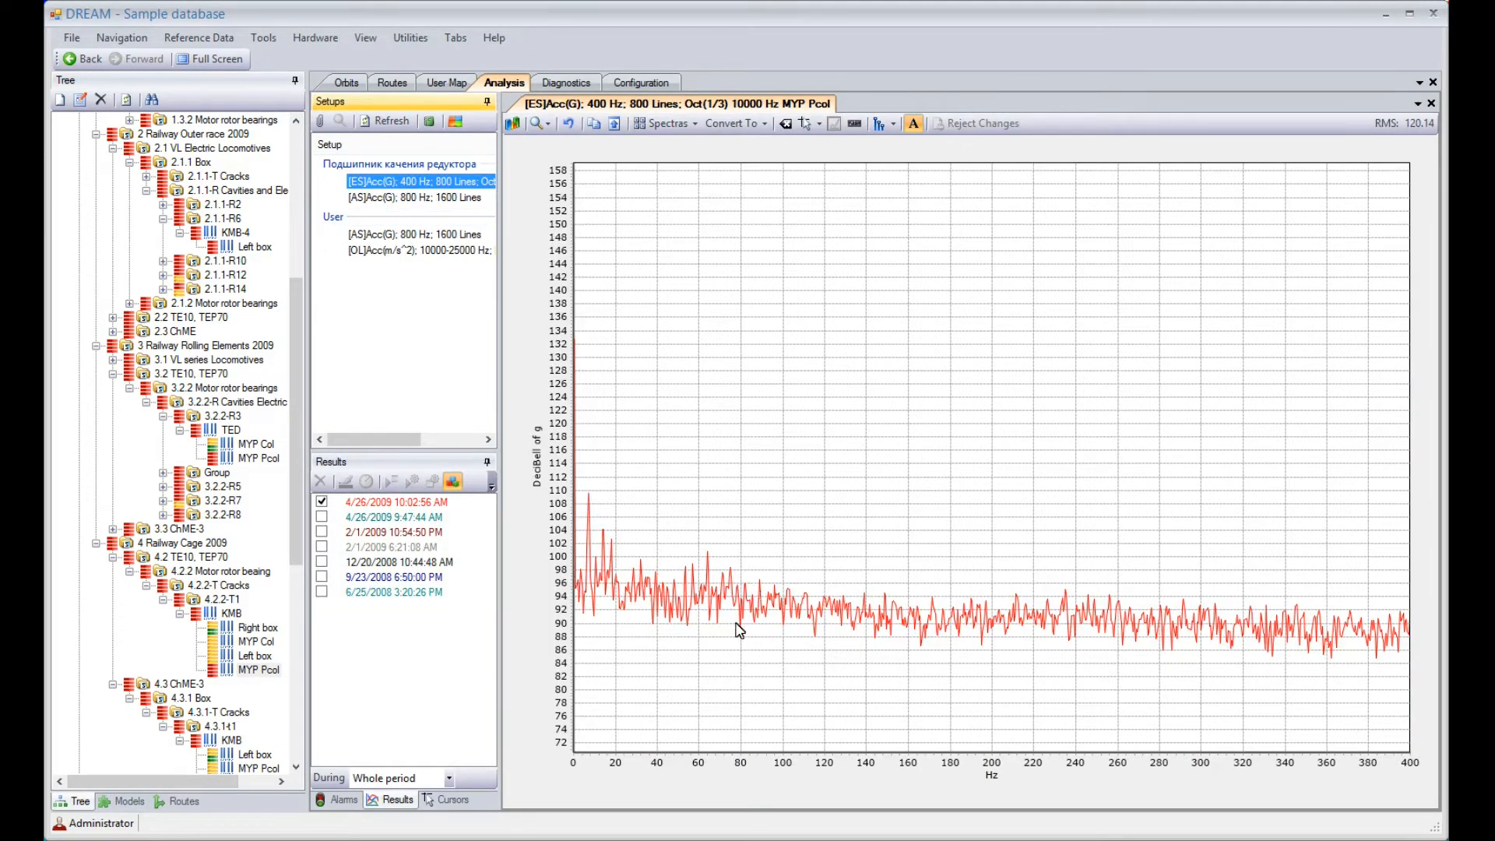
left_click(427, 198)
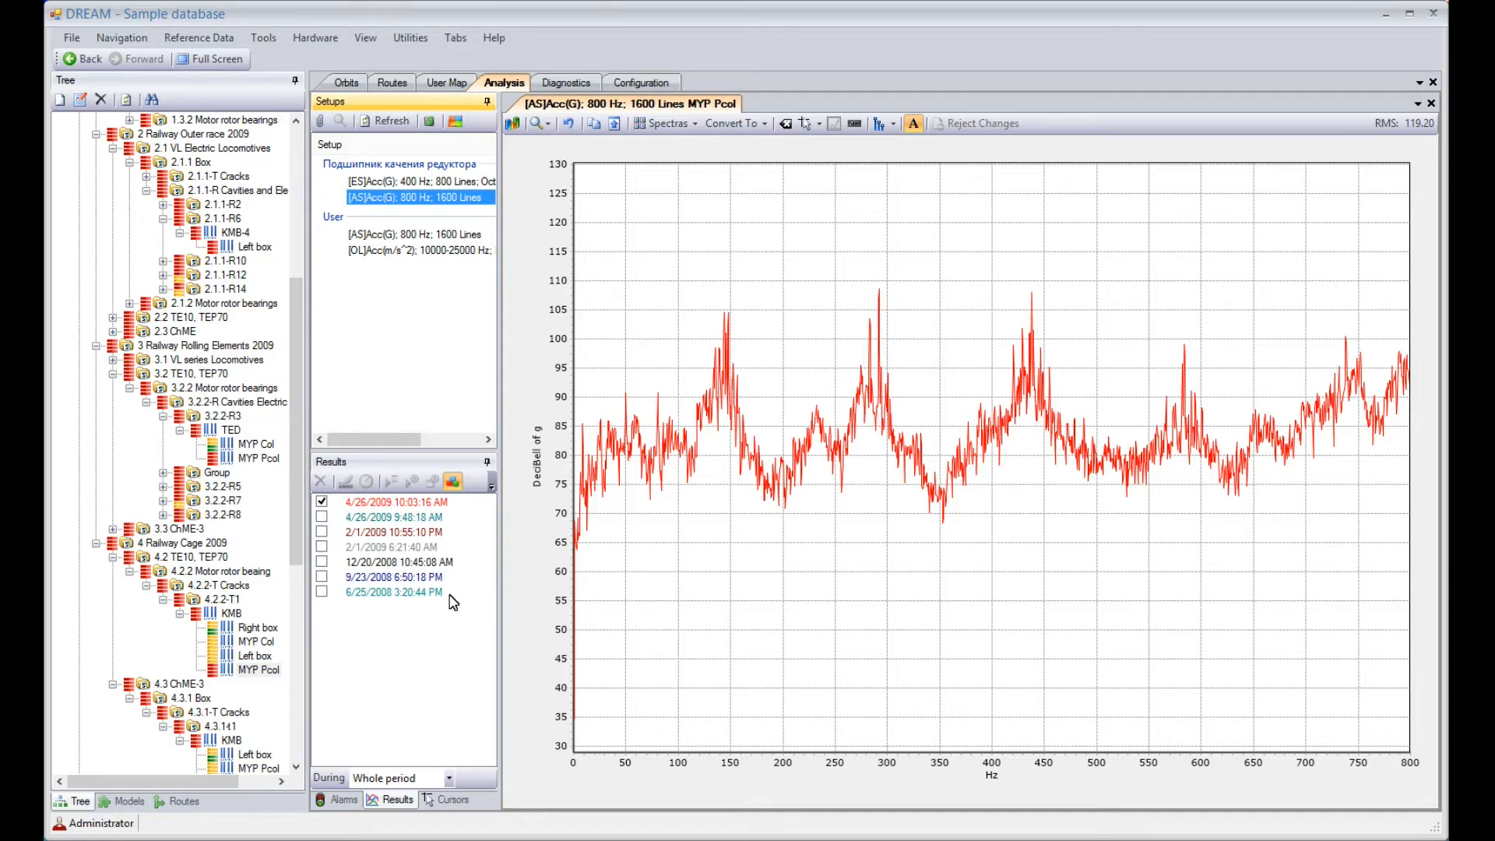
left_click(405, 181)
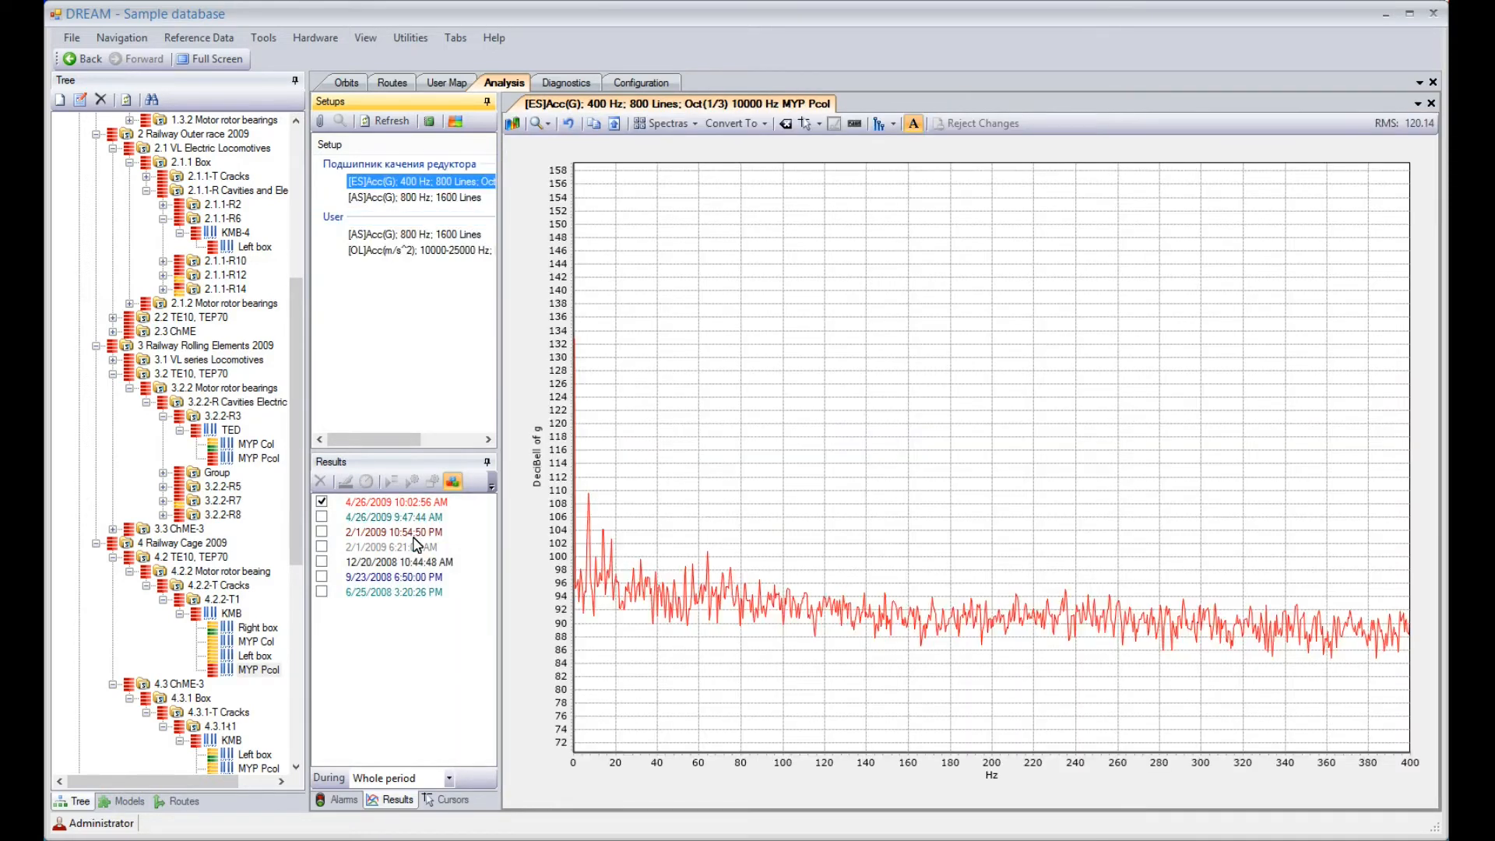
Diagnose the 4/26/2009 10:02:56 AM measurement with details, accepting the proposed rotation speed
left_click(382, 501)
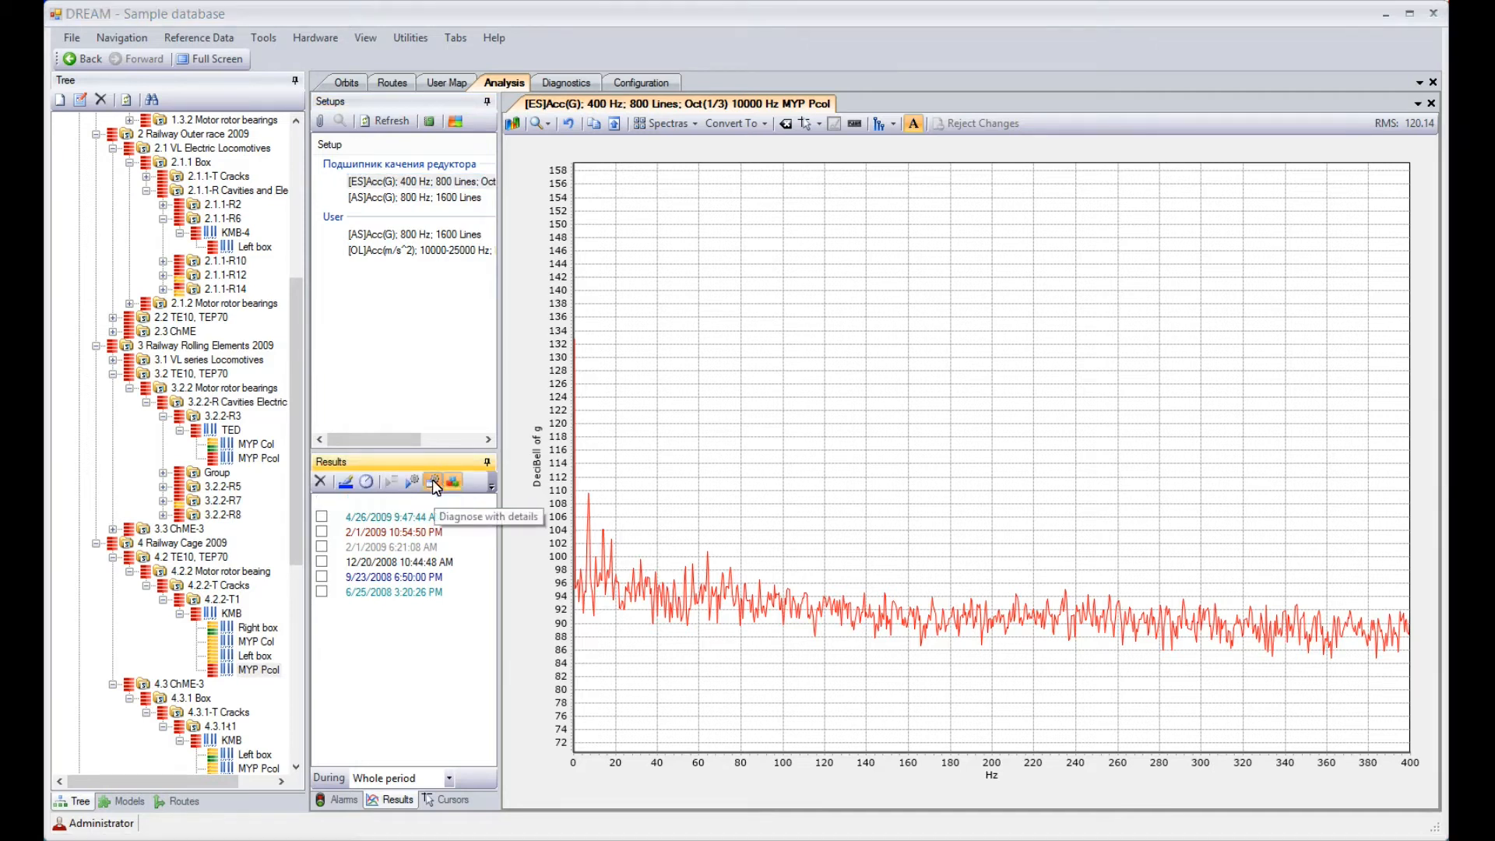
left_click(432, 480)
left_click(643, 515)
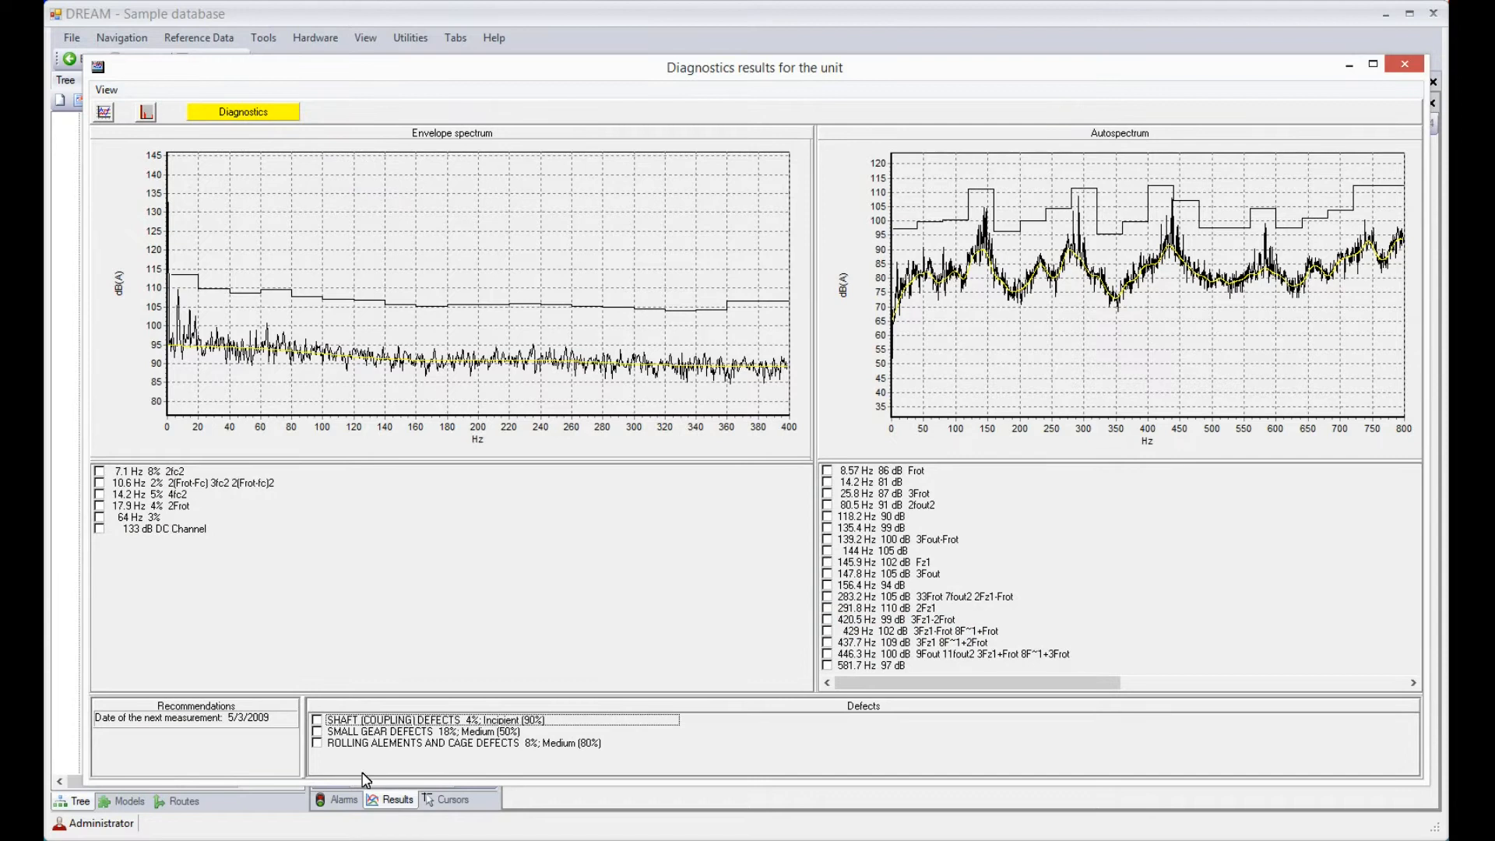
Isolate the symptoms of the rolling elements and cage defects, followed by those of the small gear defects, and close the results
left_click(317, 744)
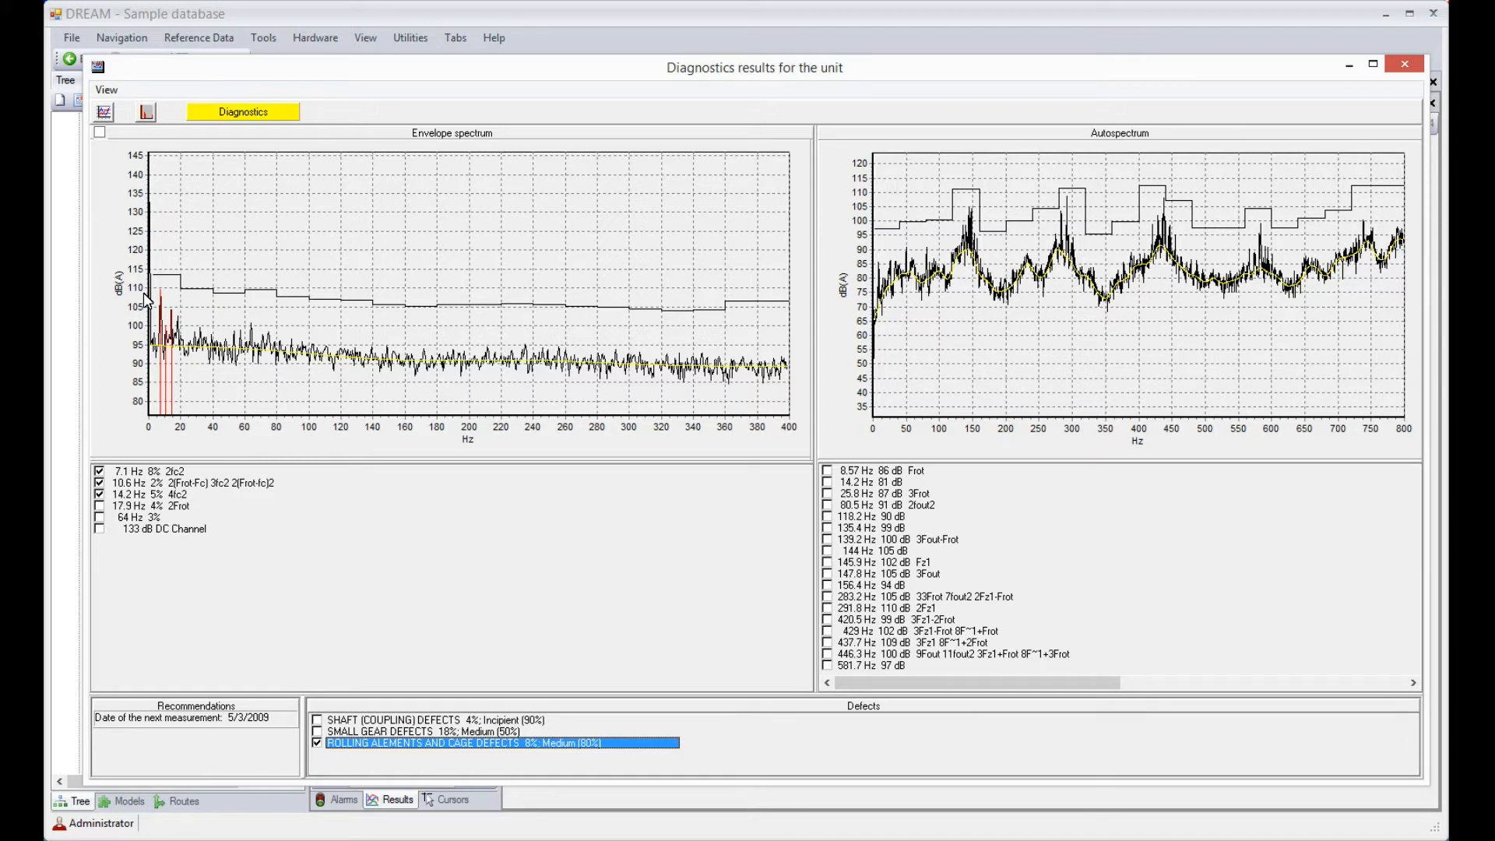
left_click(317, 744)
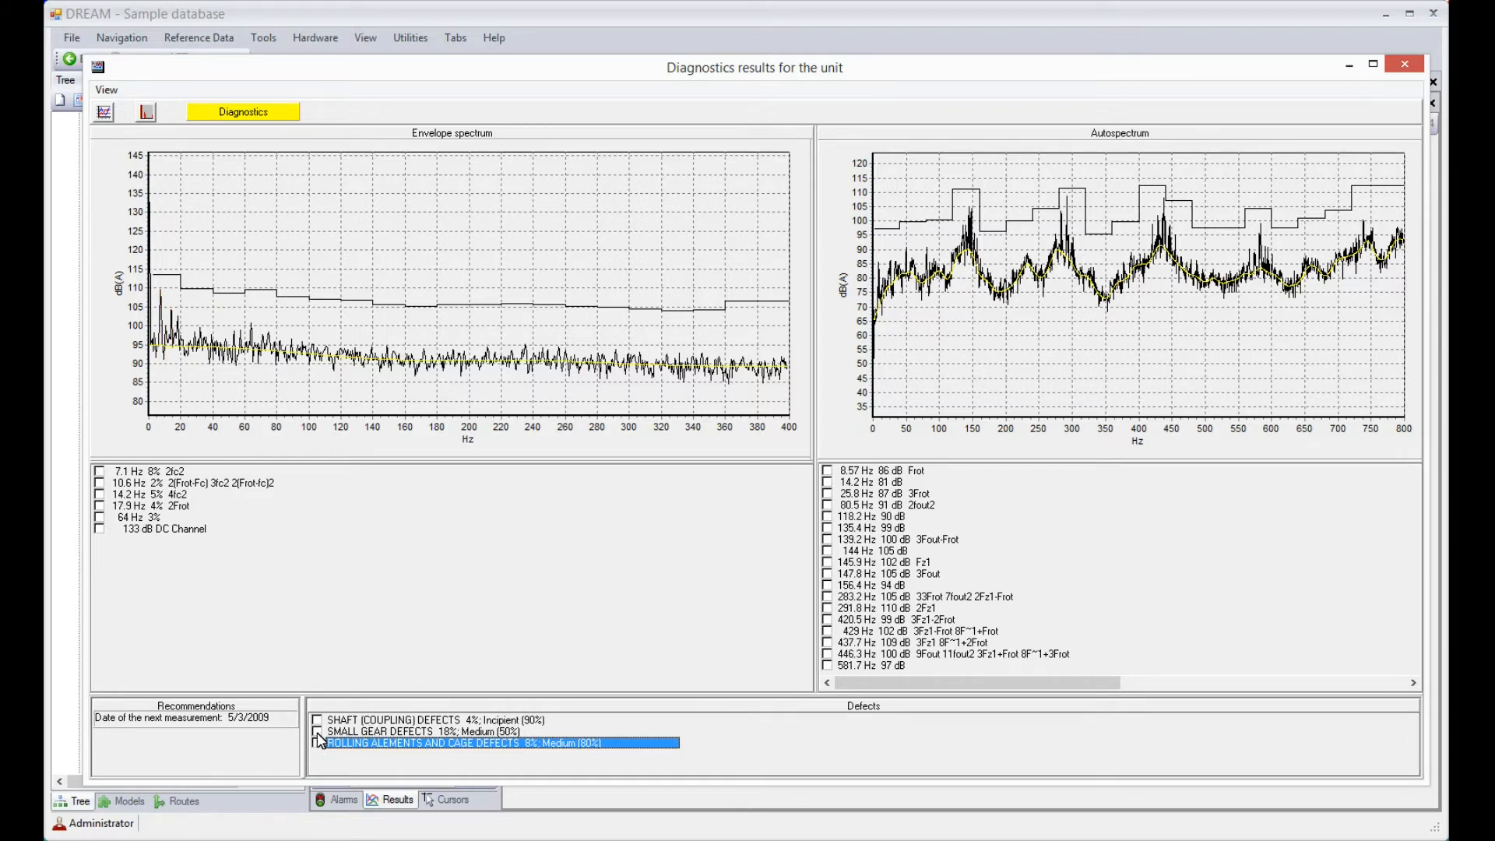
left_click(317, 731)
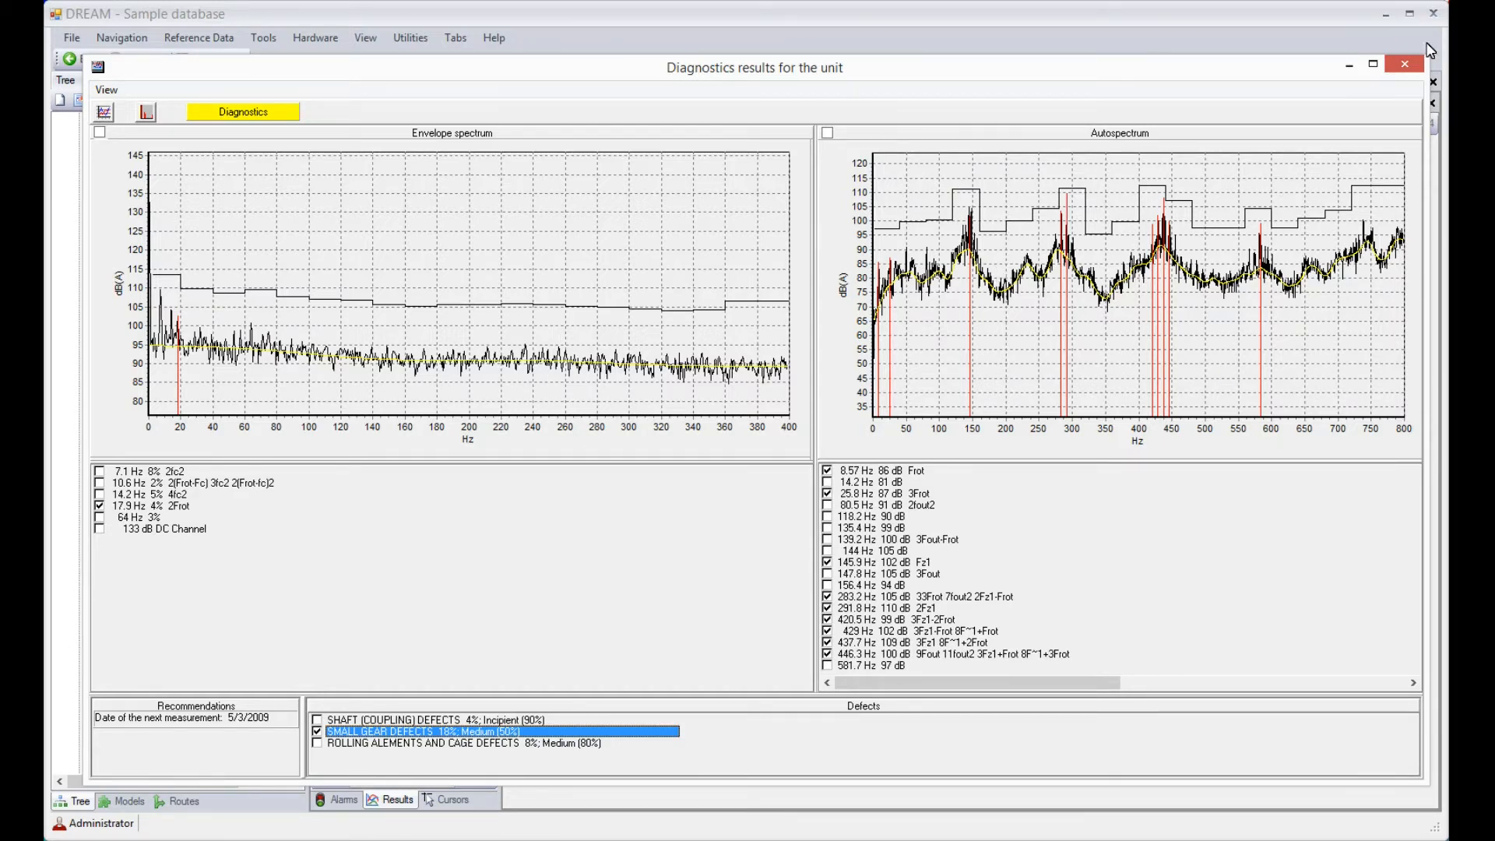
left_click(1405, 64)
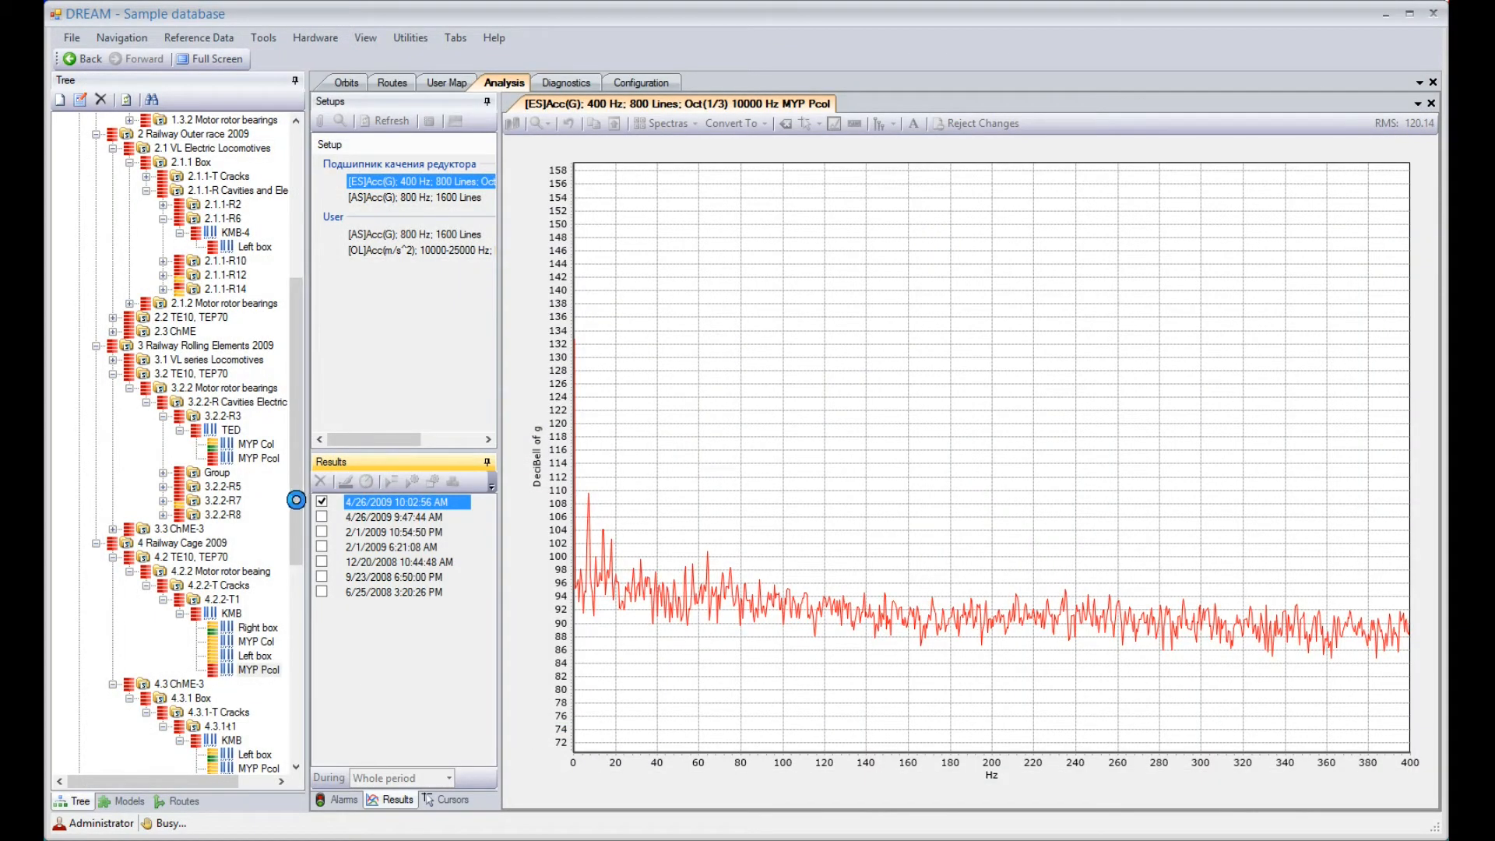
Review the right box spectra under KMB in 4.3.1-T Cracks: the 100 Hz envelope spectrum and the 100 Hz and 800 Hz autospectra
left_click_drag(296, 499, 284, 632)
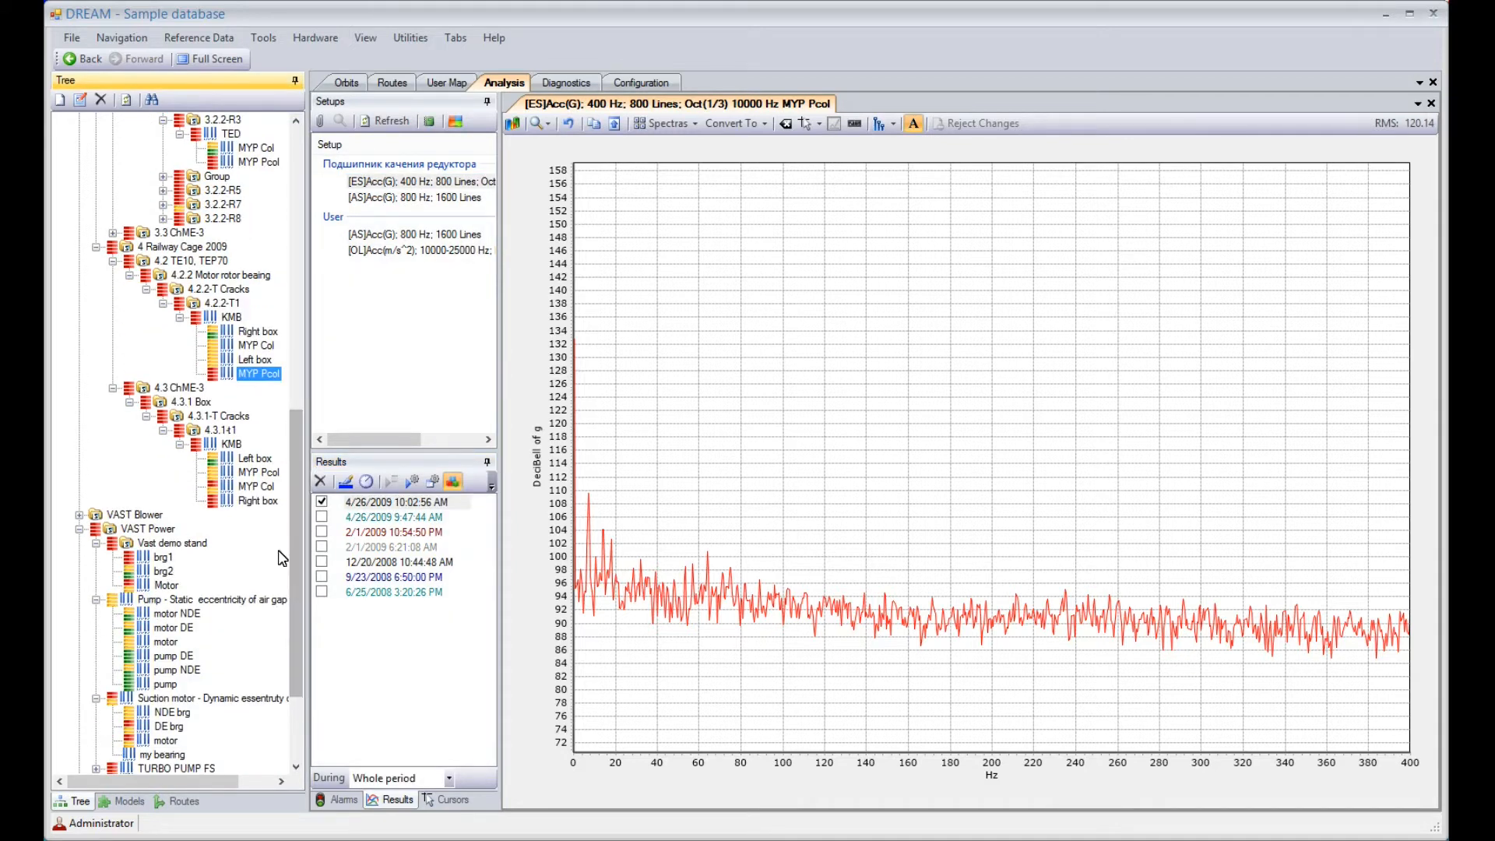
left_click(254, 503)
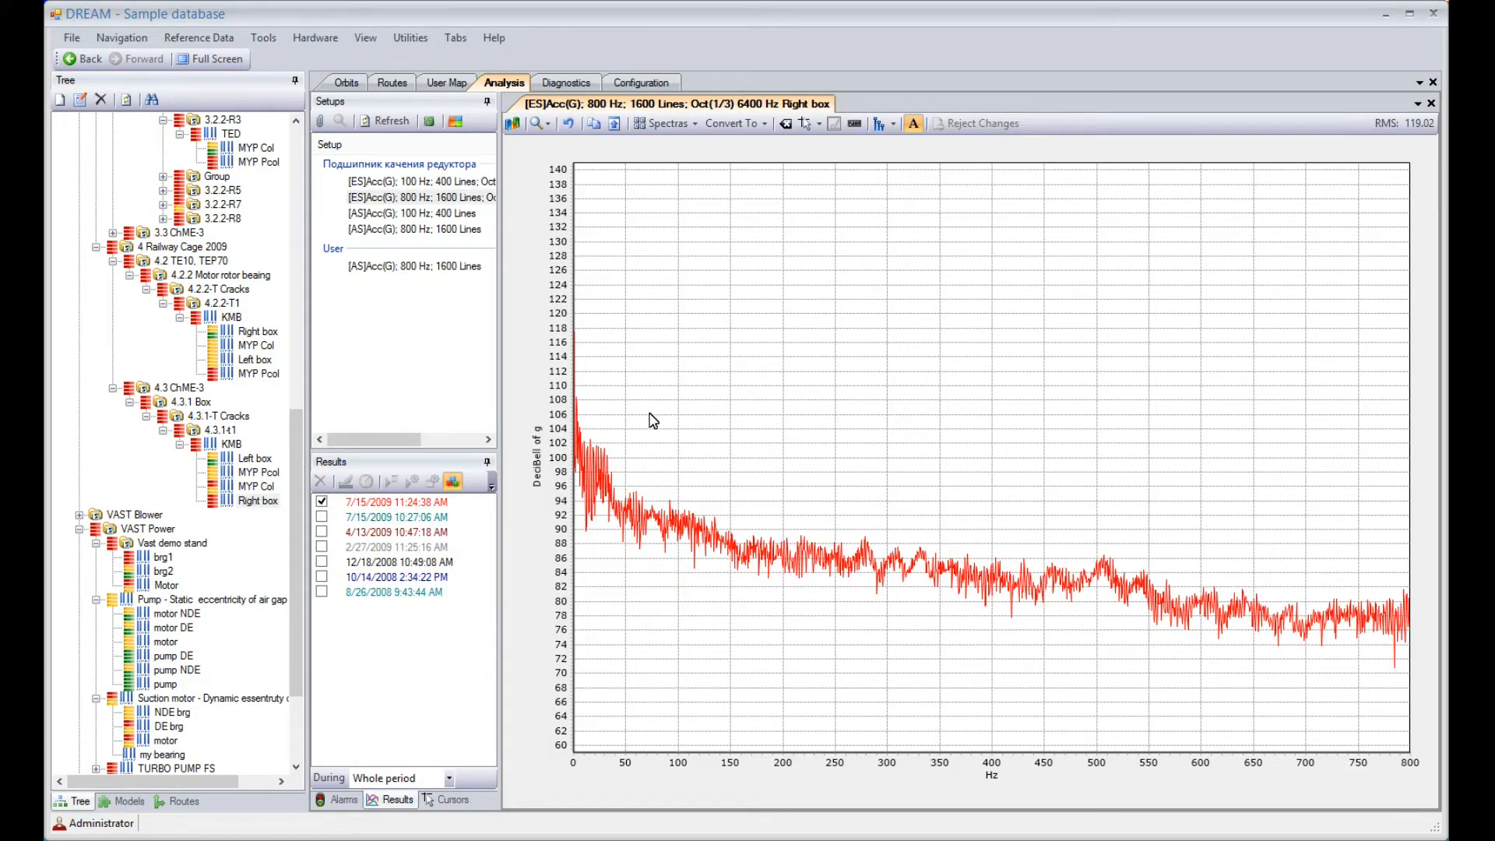
left_click(370, 183)
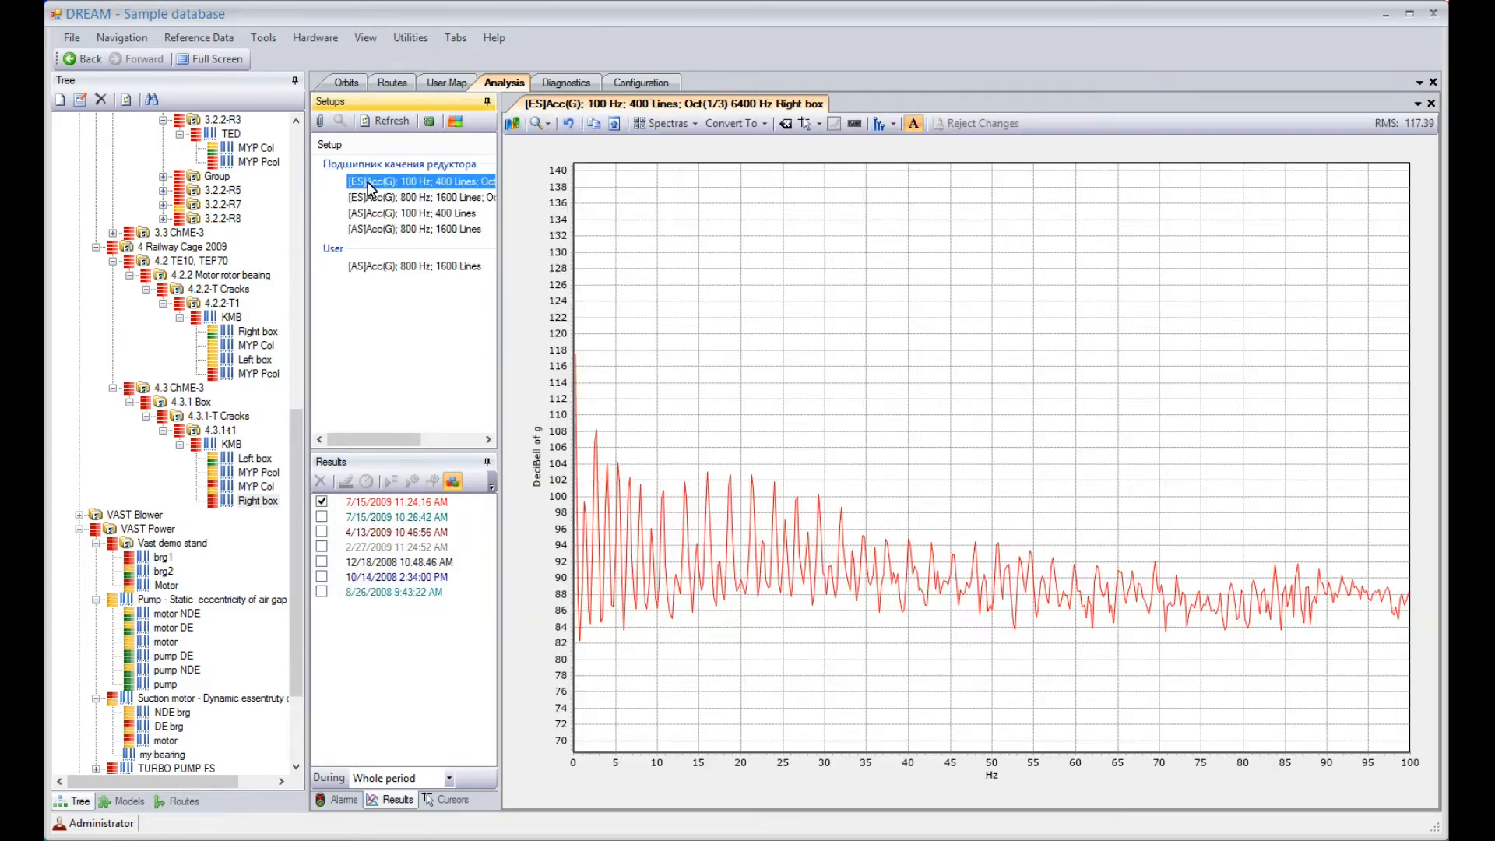
left_click(363, 215)
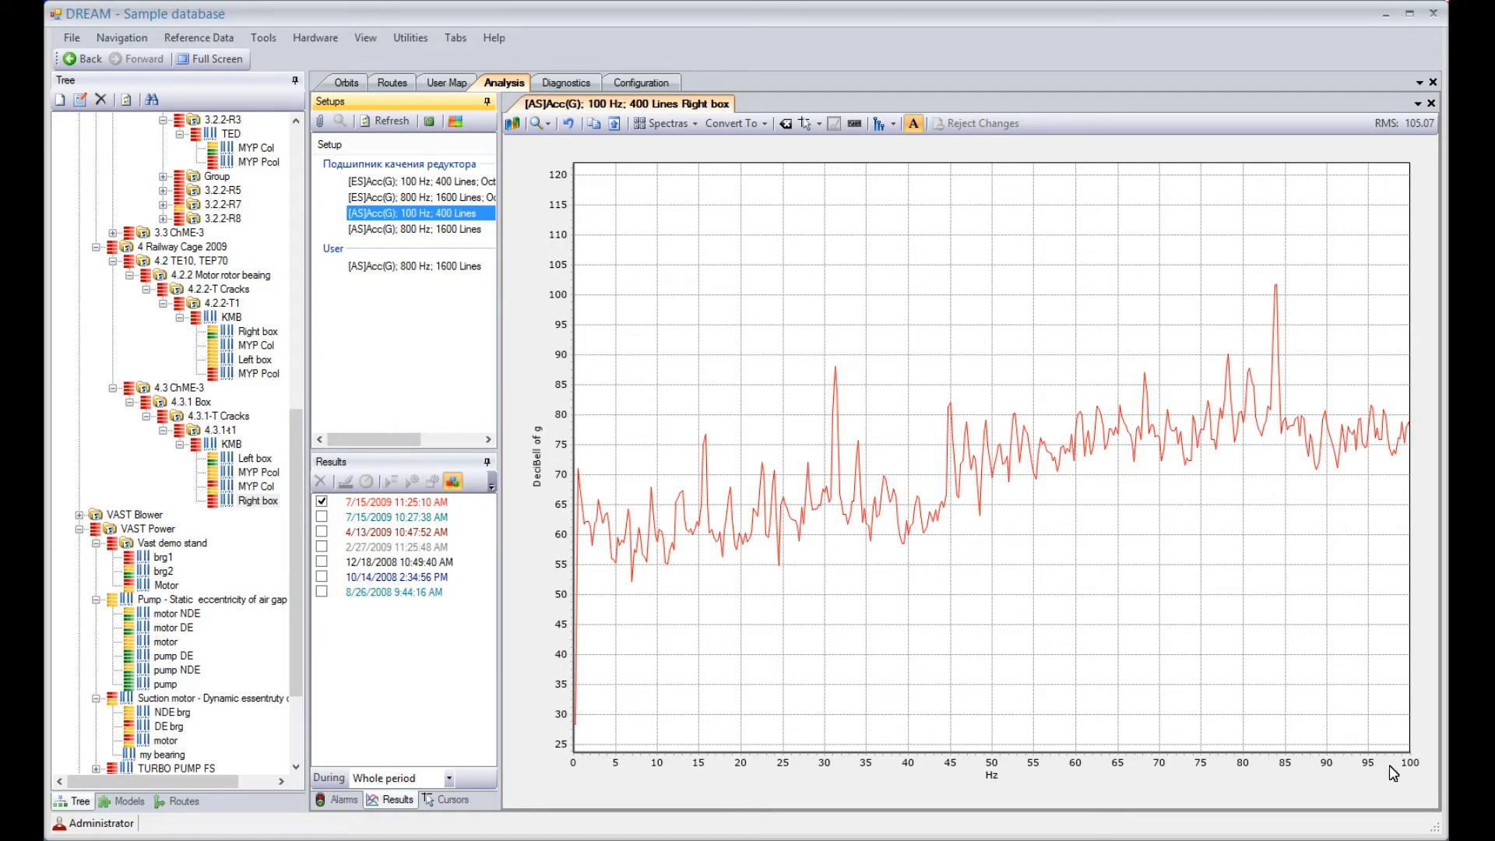
left_click(380, 231)
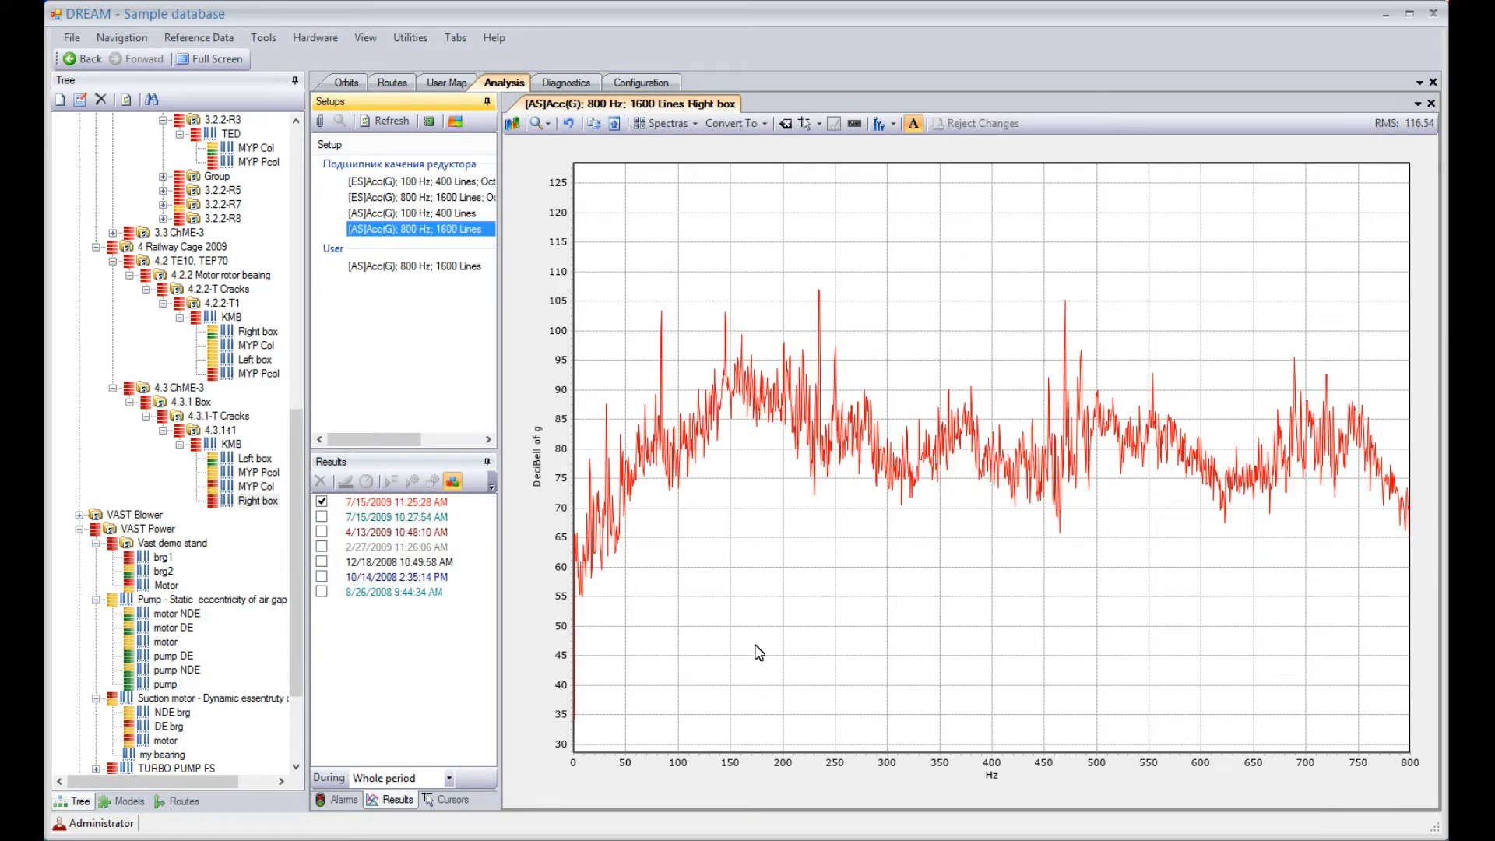
Diagnose the right box's 7/15/2009 11:25:28 AM measurement with details, accepting the proposed rotation speed
left_click(366, 503)
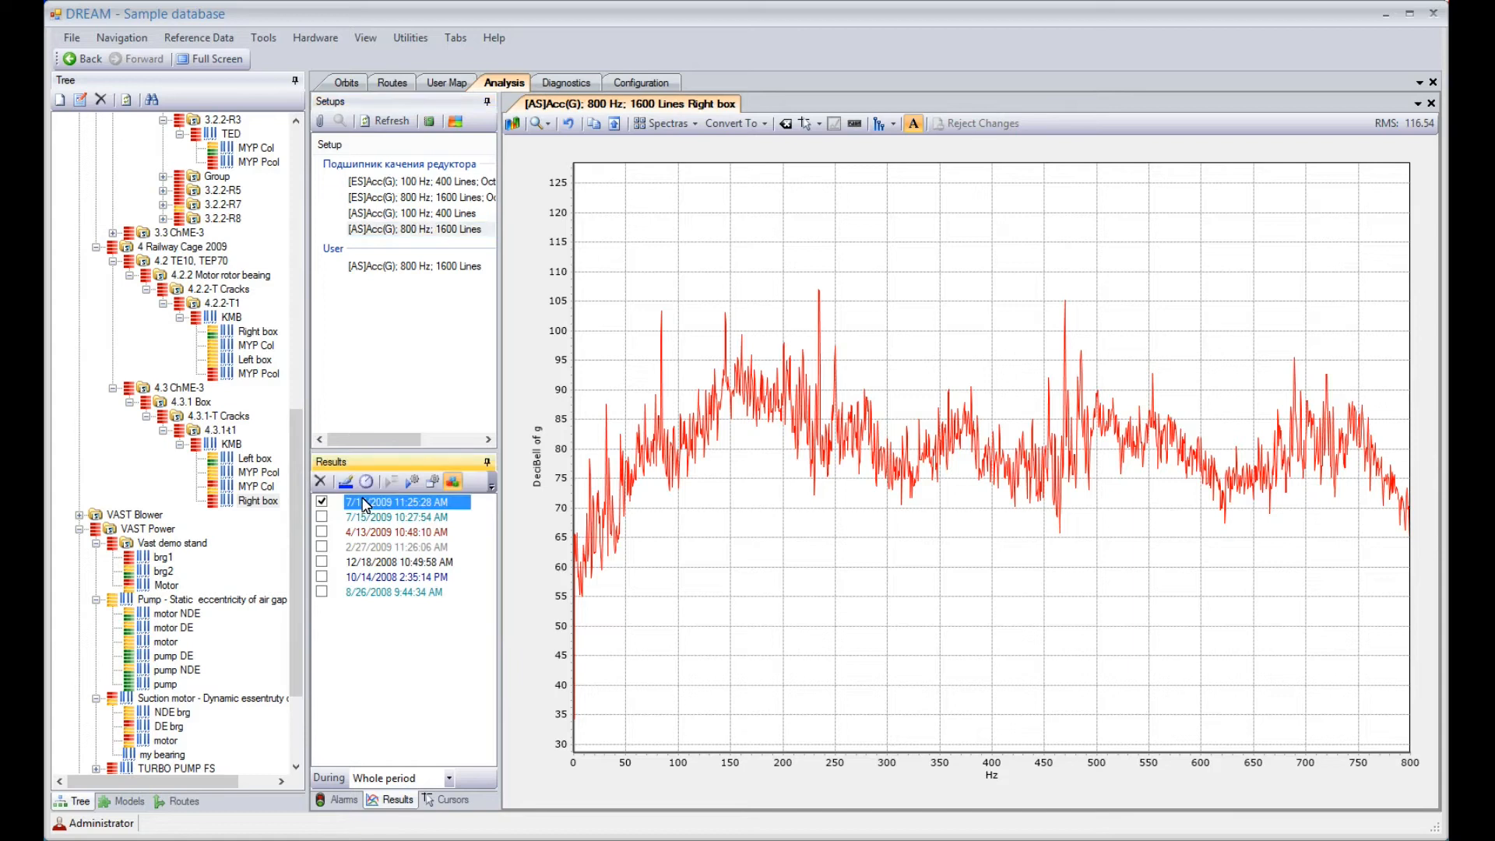
left_click(433, 483)
left_click(646, 520)
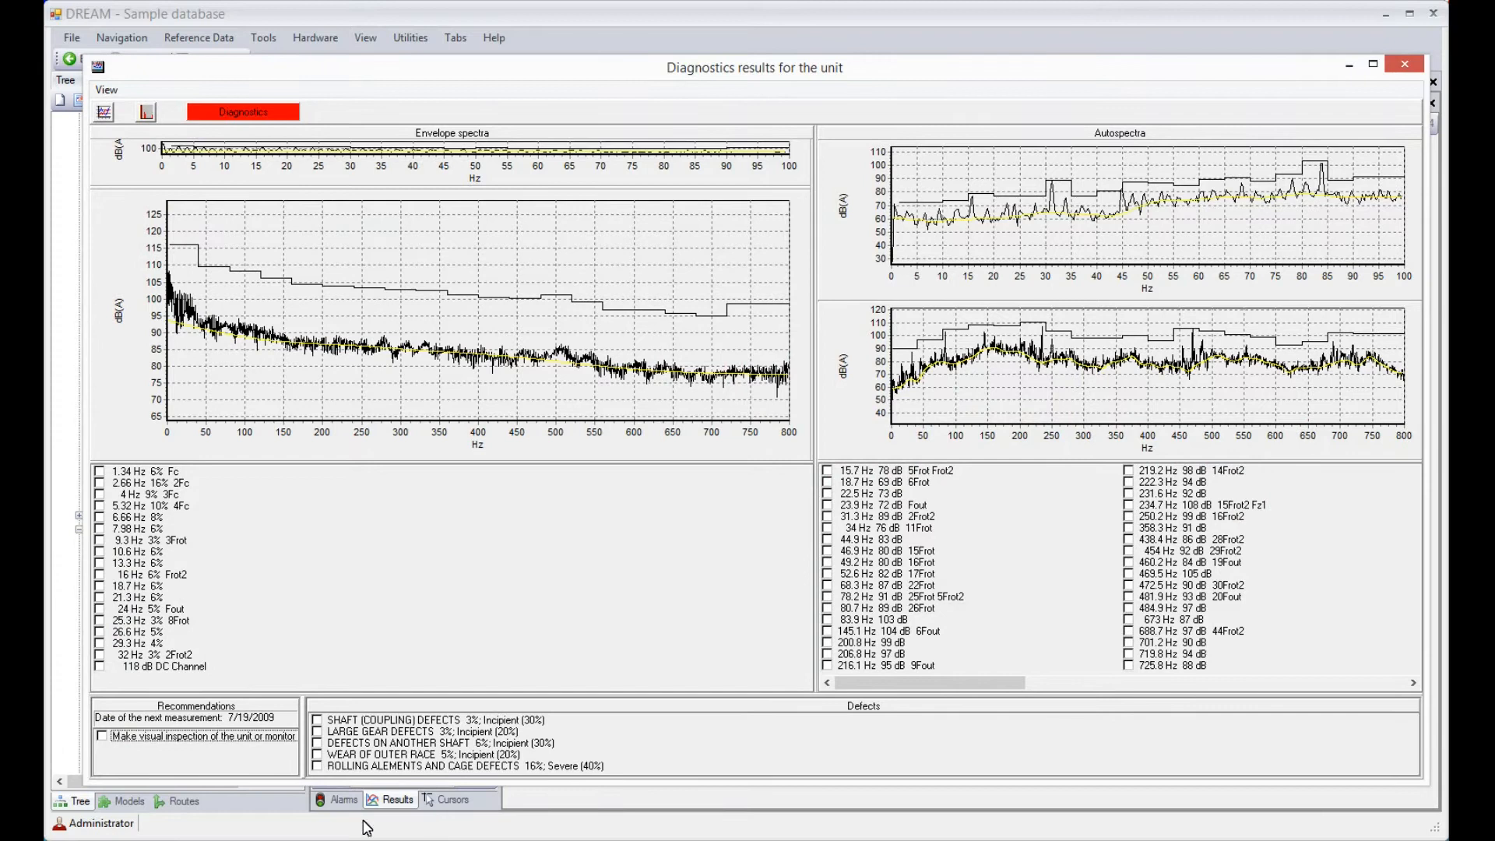
Highlight the symptoms of the visual inspection recommendation and enlarge the 100 Hz envelope spectrum plot to show them
left_click(102, 736)
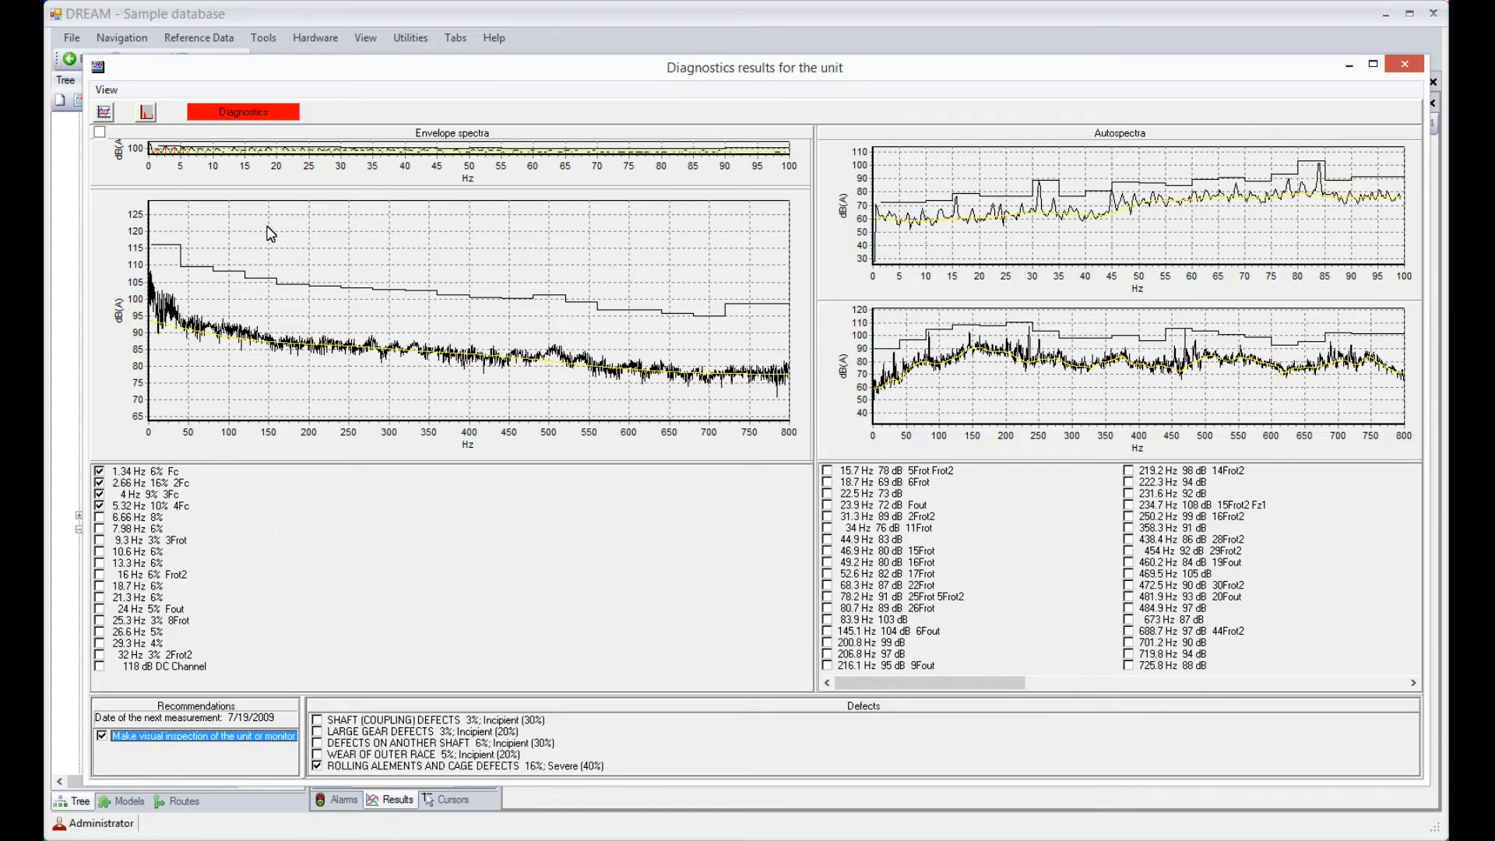
left_click_drag(327, 200, 293, 376)
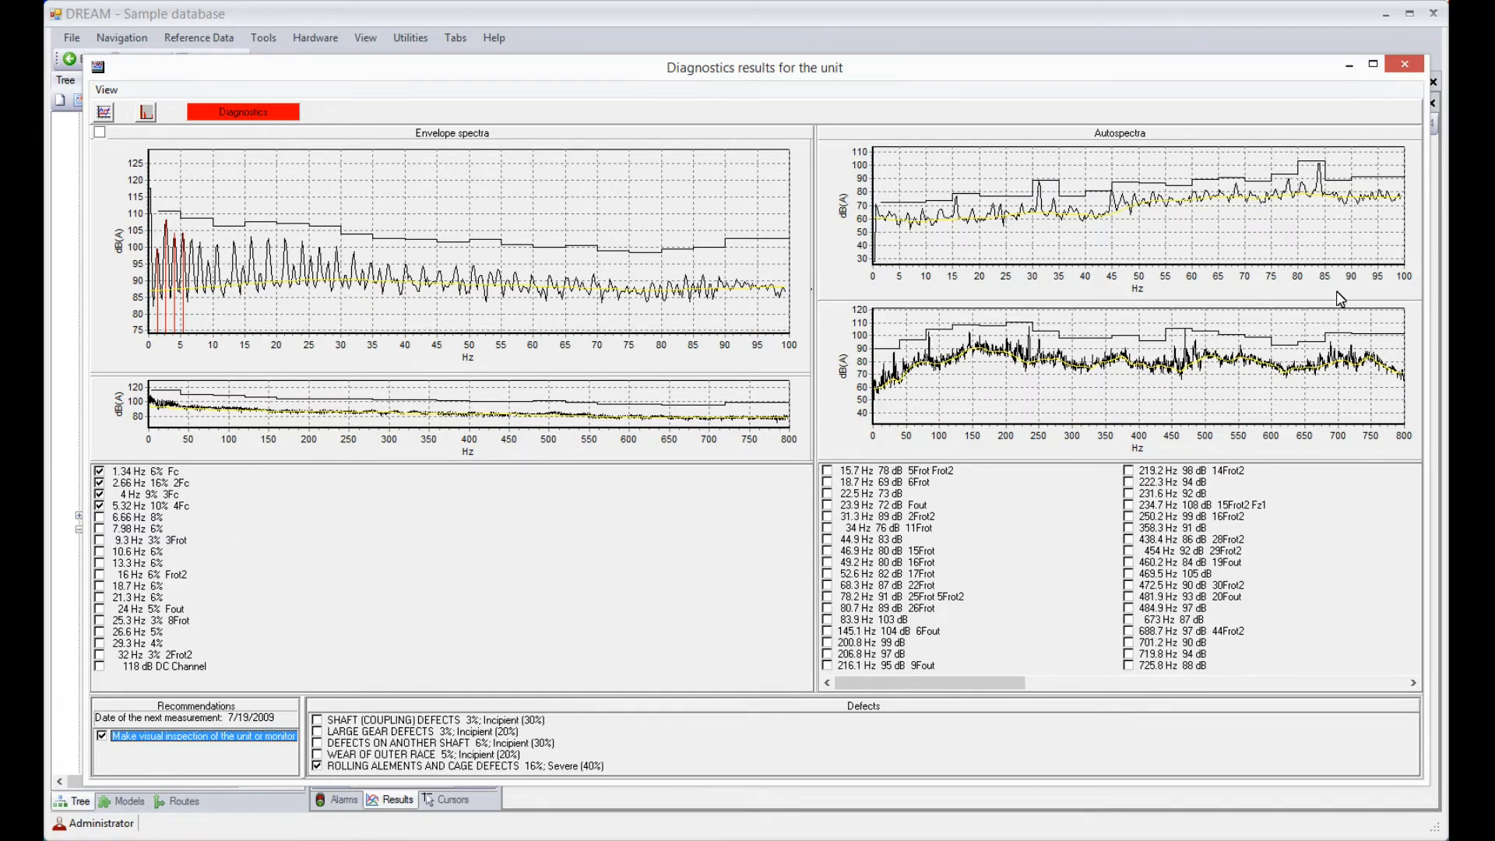
Close the right box's diagnostics results and show the user map photo of the 4.3.1-t1 segment's damaged cage
left_click(1404, 64)
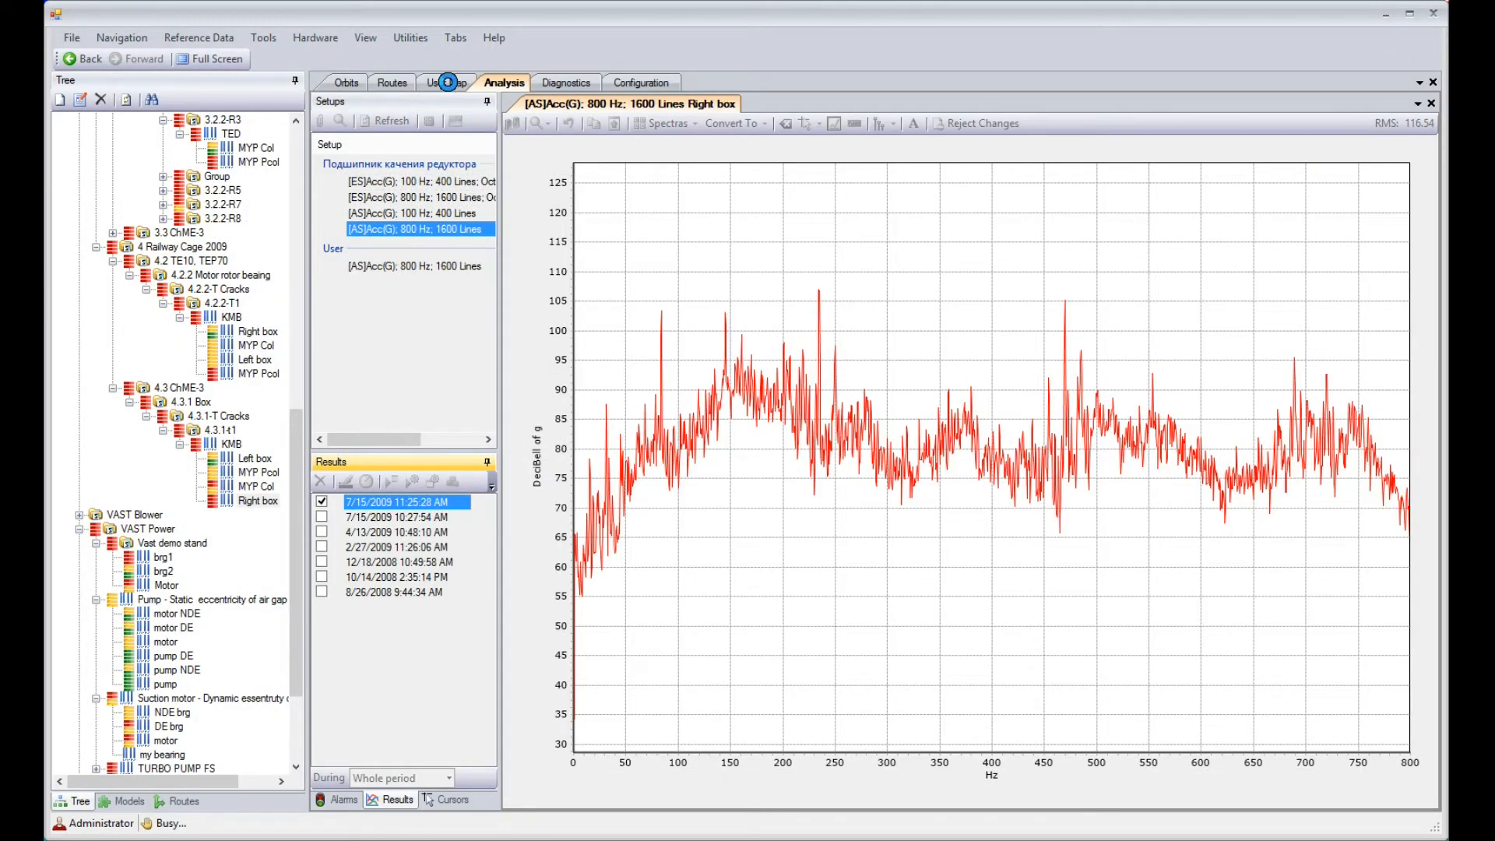
left_click(447, 81)
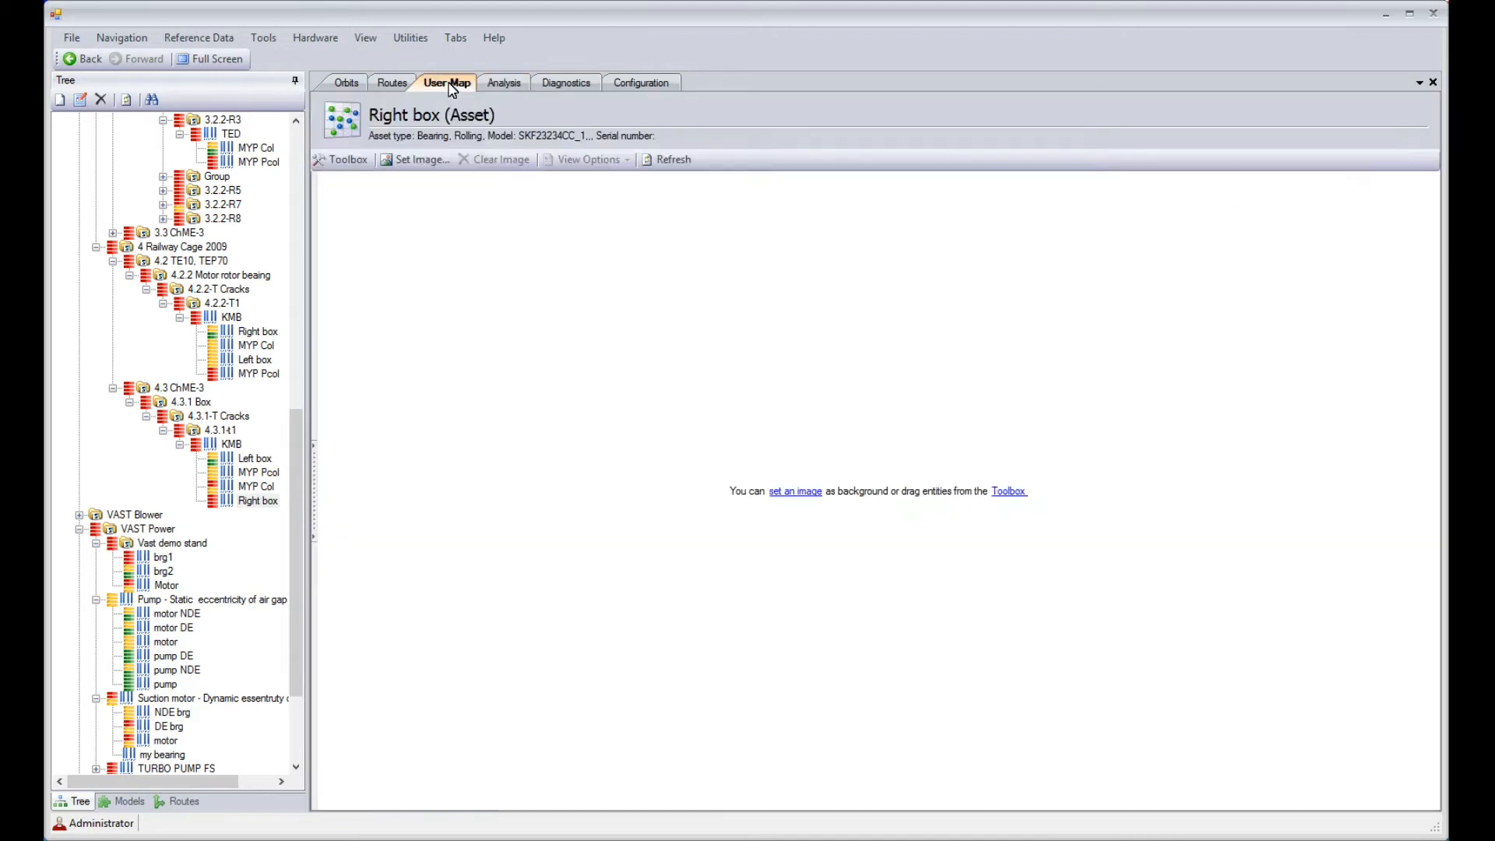
left_click(208, 431)
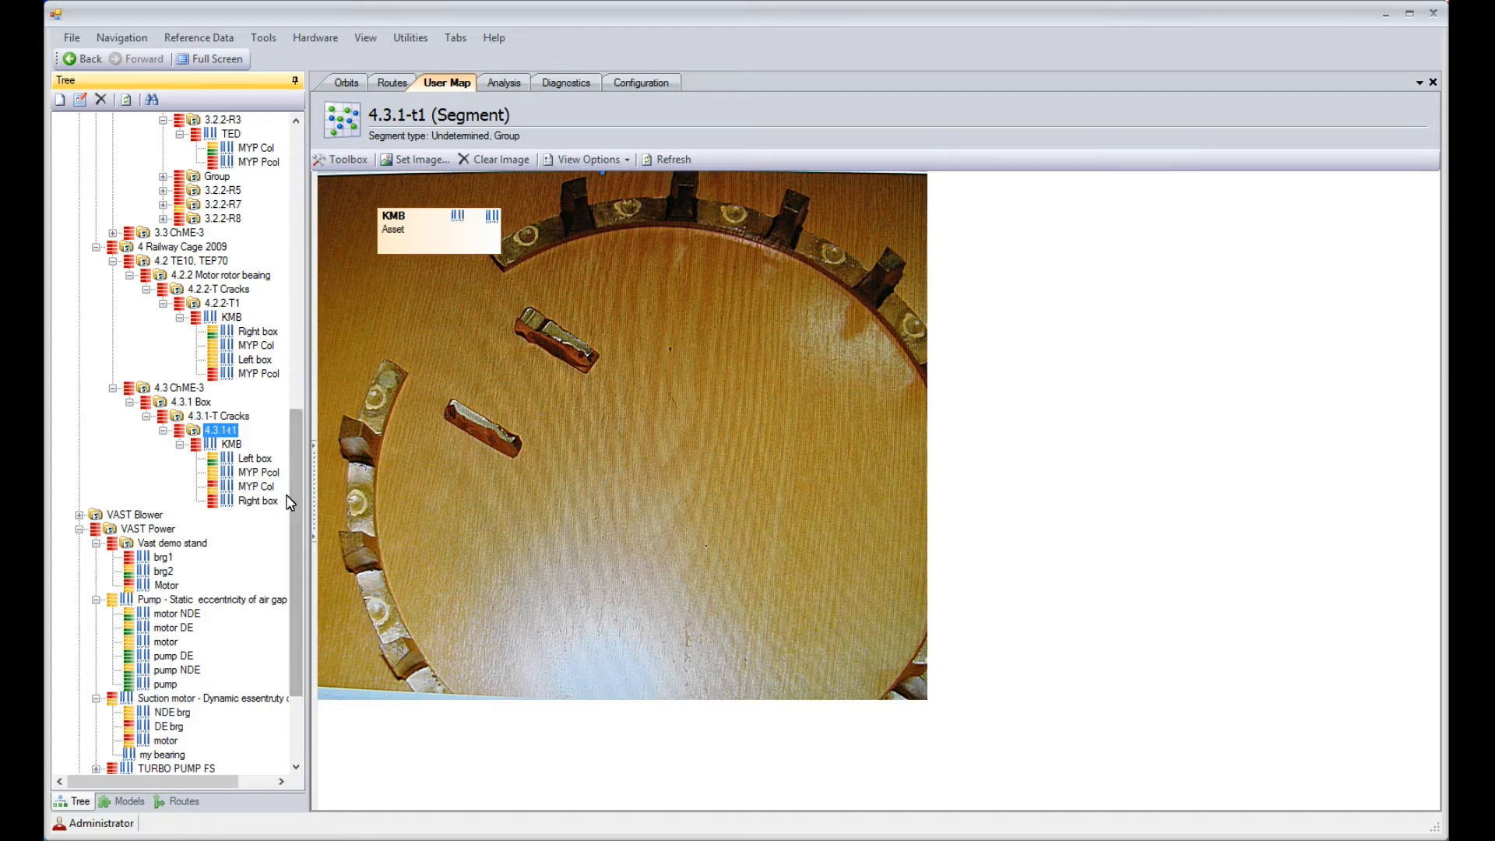
View the photo of the Vast demo stand's Motor and review its 6400 Hz Motor_R and Motor_T autospectra and 200 Hz autospectrum
left_click(165, 586)
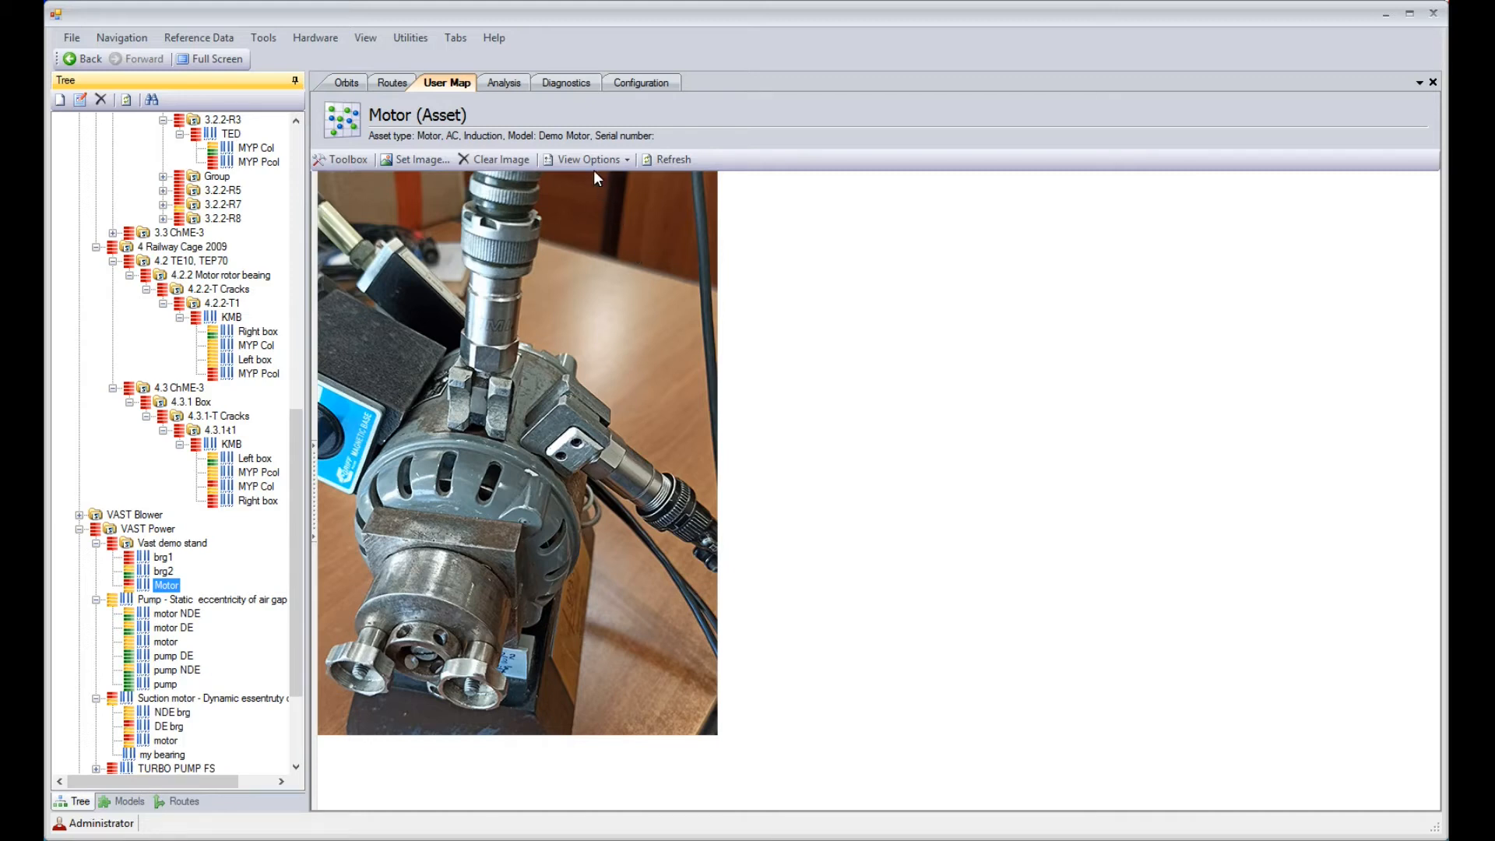
left_click(506, 84)
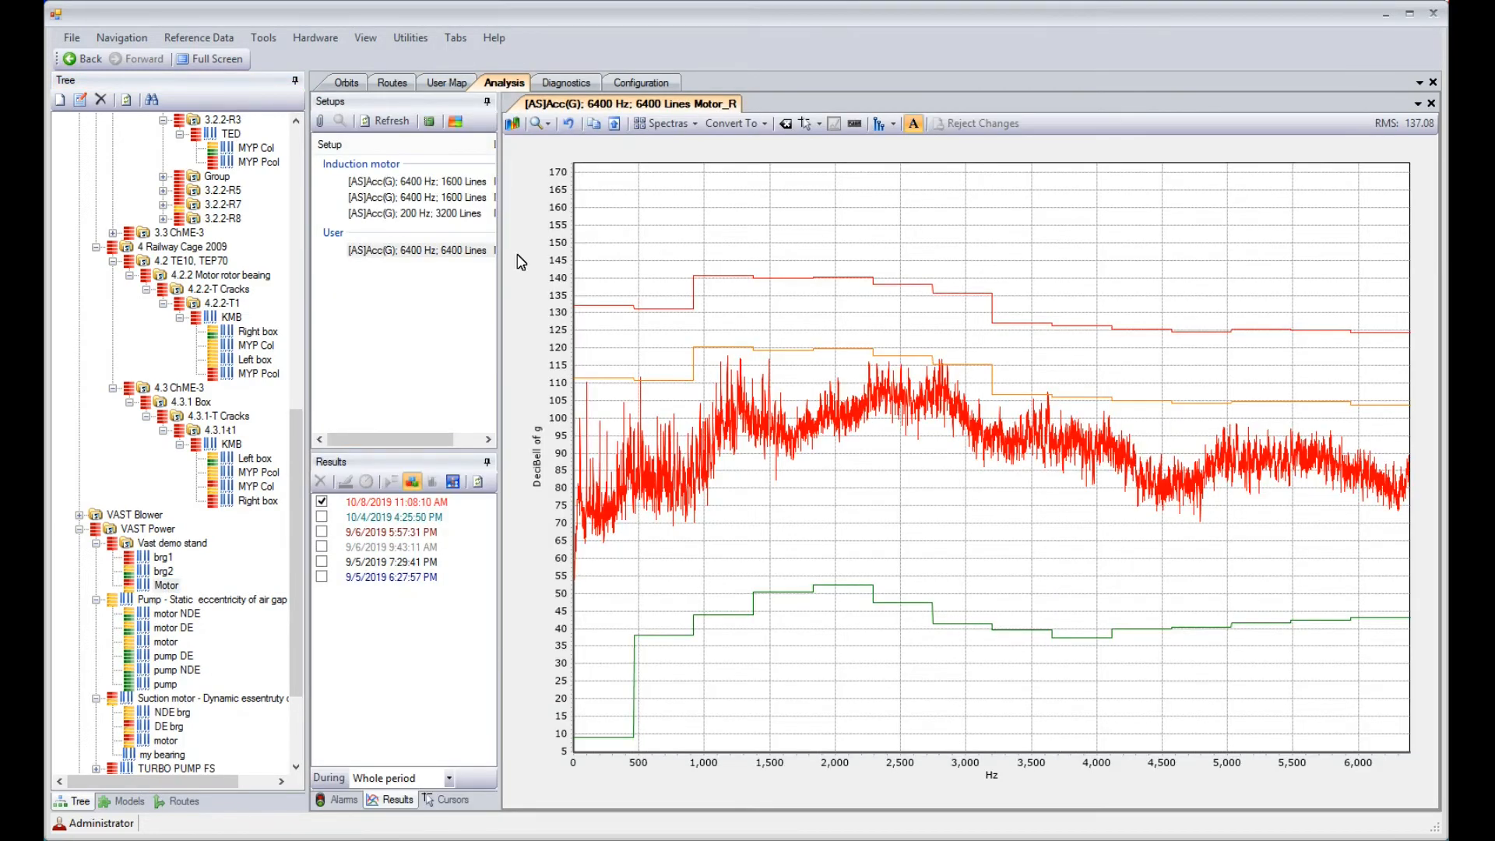
left_click_drag(500, 263, 568, 263)
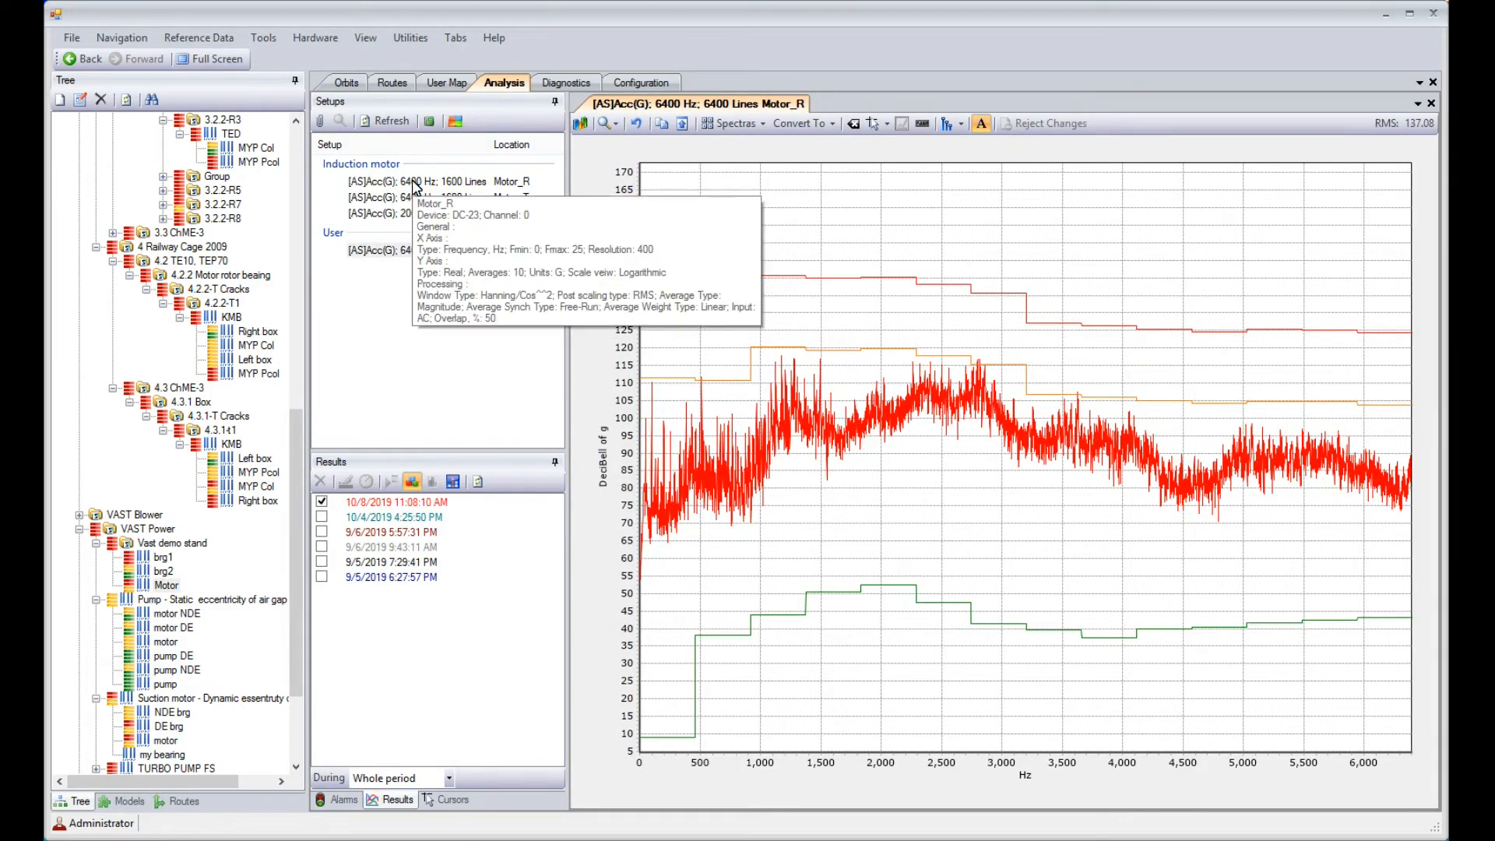
left_click(414, 184)
mouse_move(415, 186)
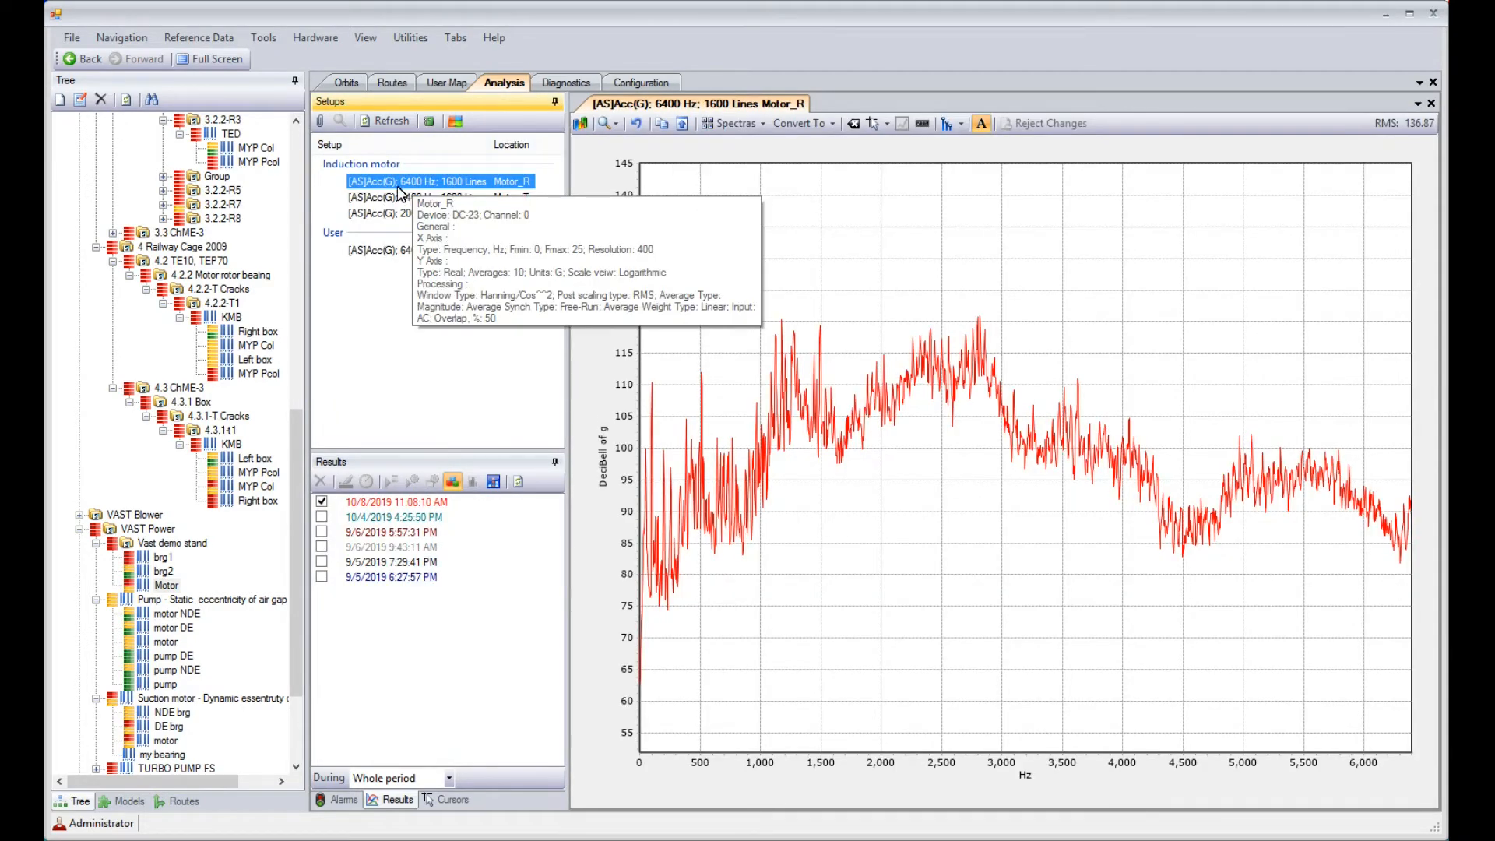
left_click(489, 200)
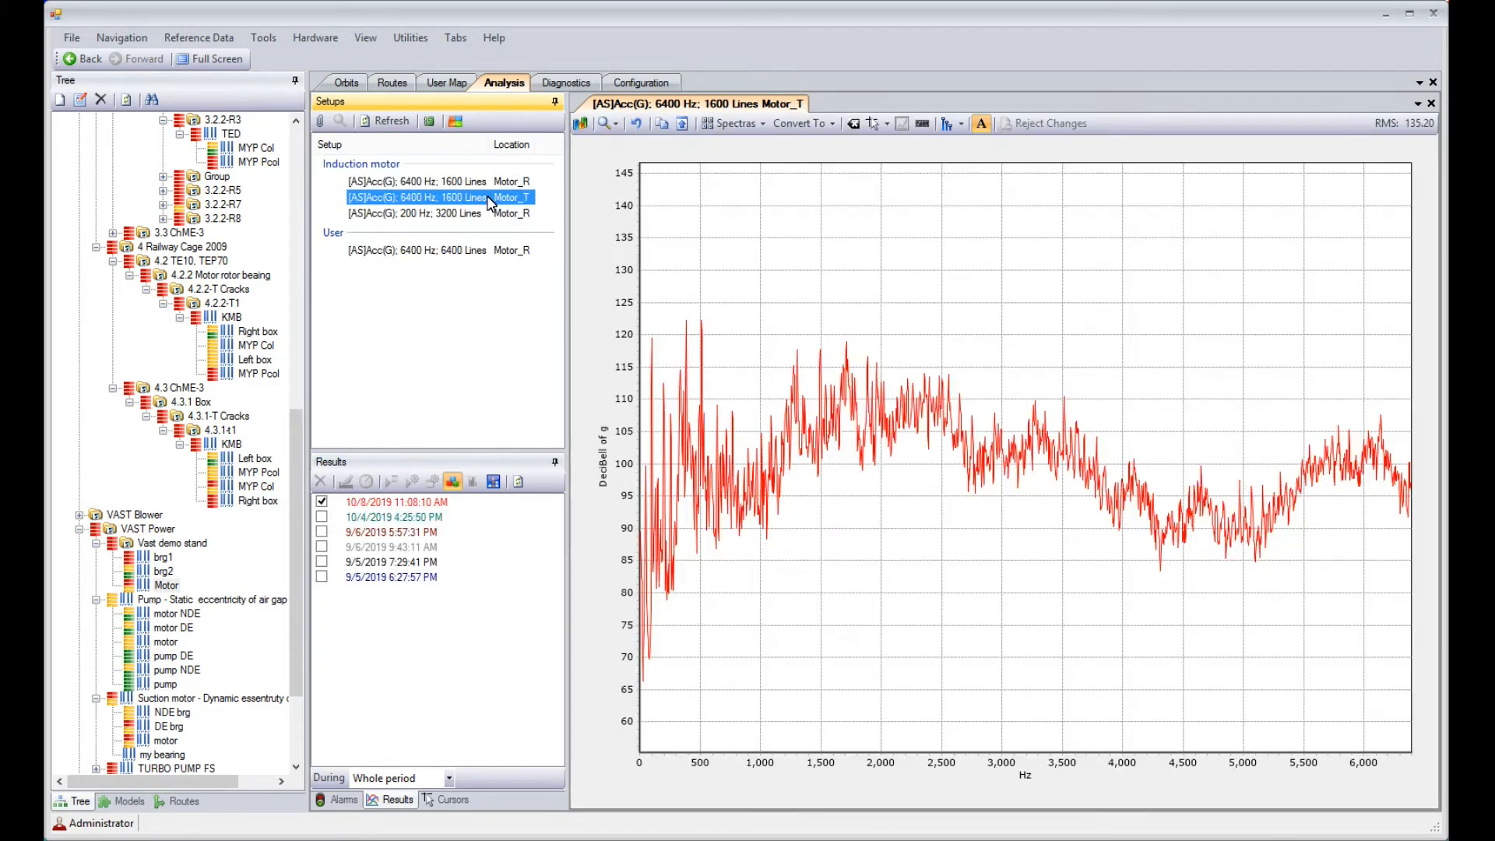
left_click(418, 216)
mouse_move(419, 223)
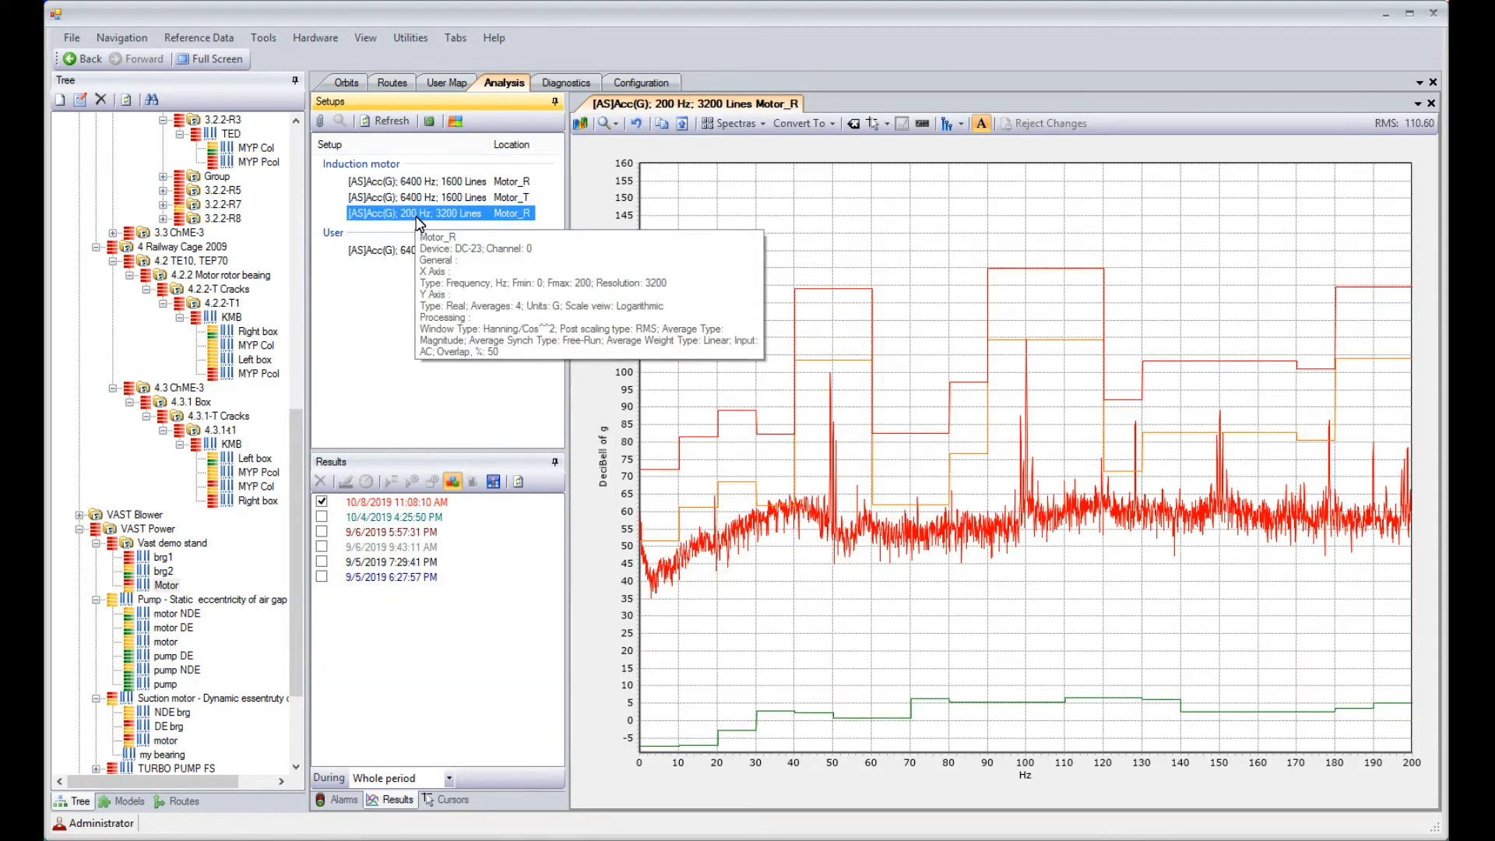
Diagnose the Motor's 10/8/2019 11:08:10 AM measurement with details, leaving the rotation speed value blank
left_click(427, 502)
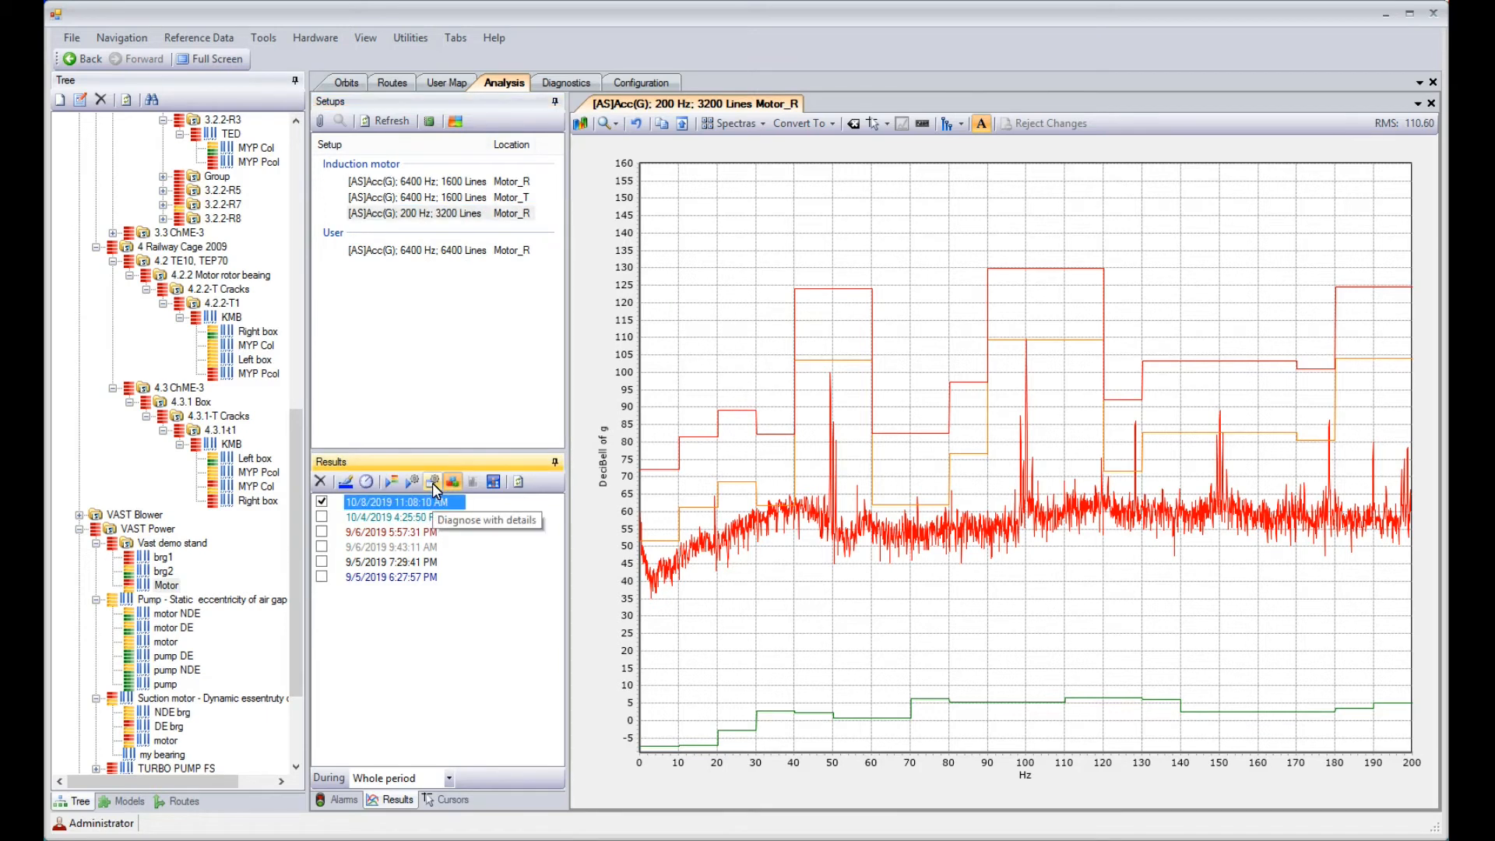
left_click(432, 483)
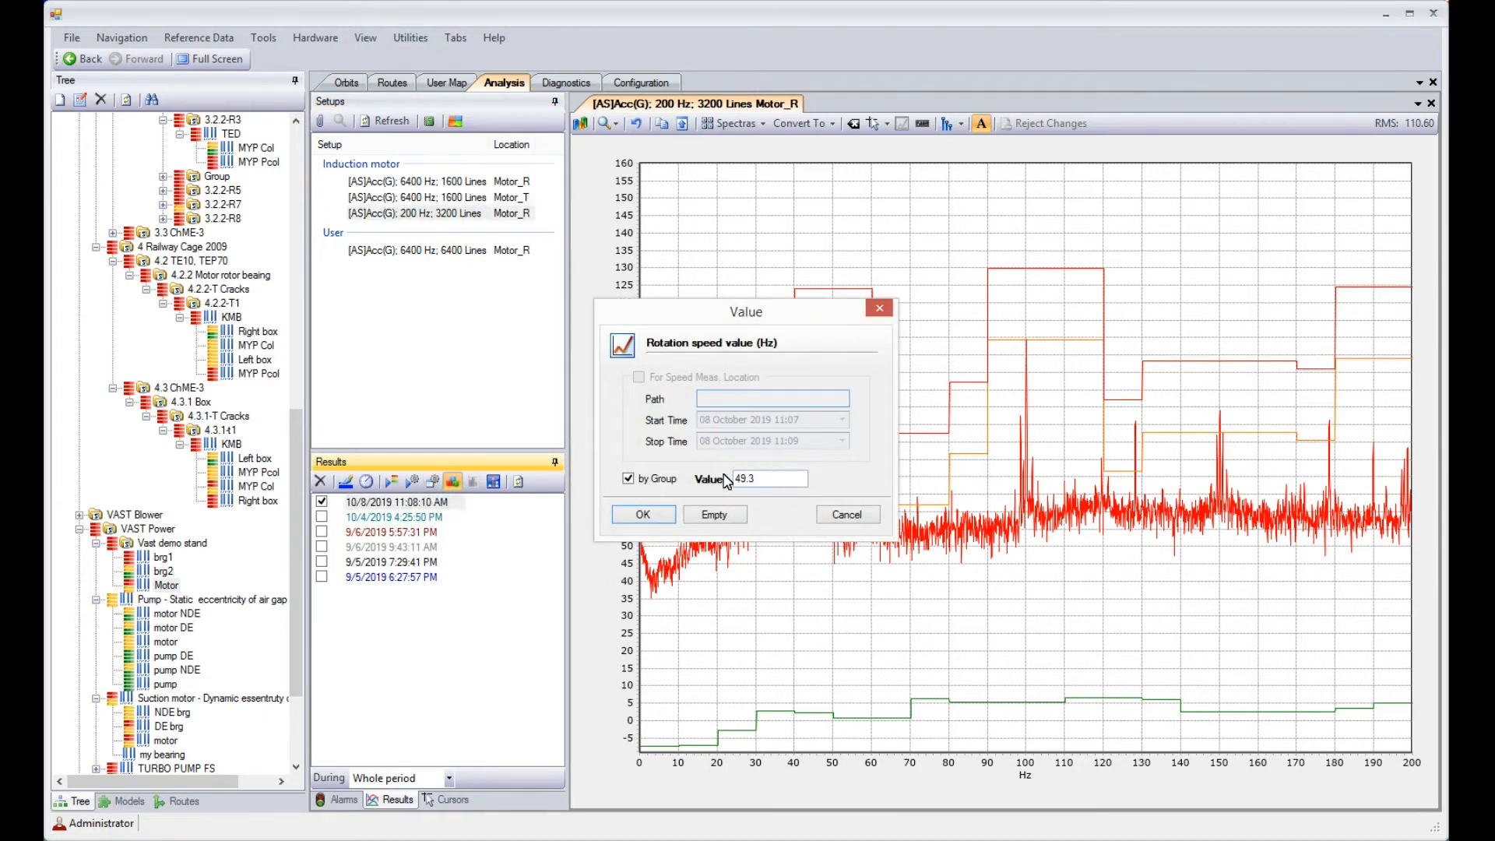
left_click_drag(778, 480, 655, 485)
key("BackSpace")
left_click(642, 515)
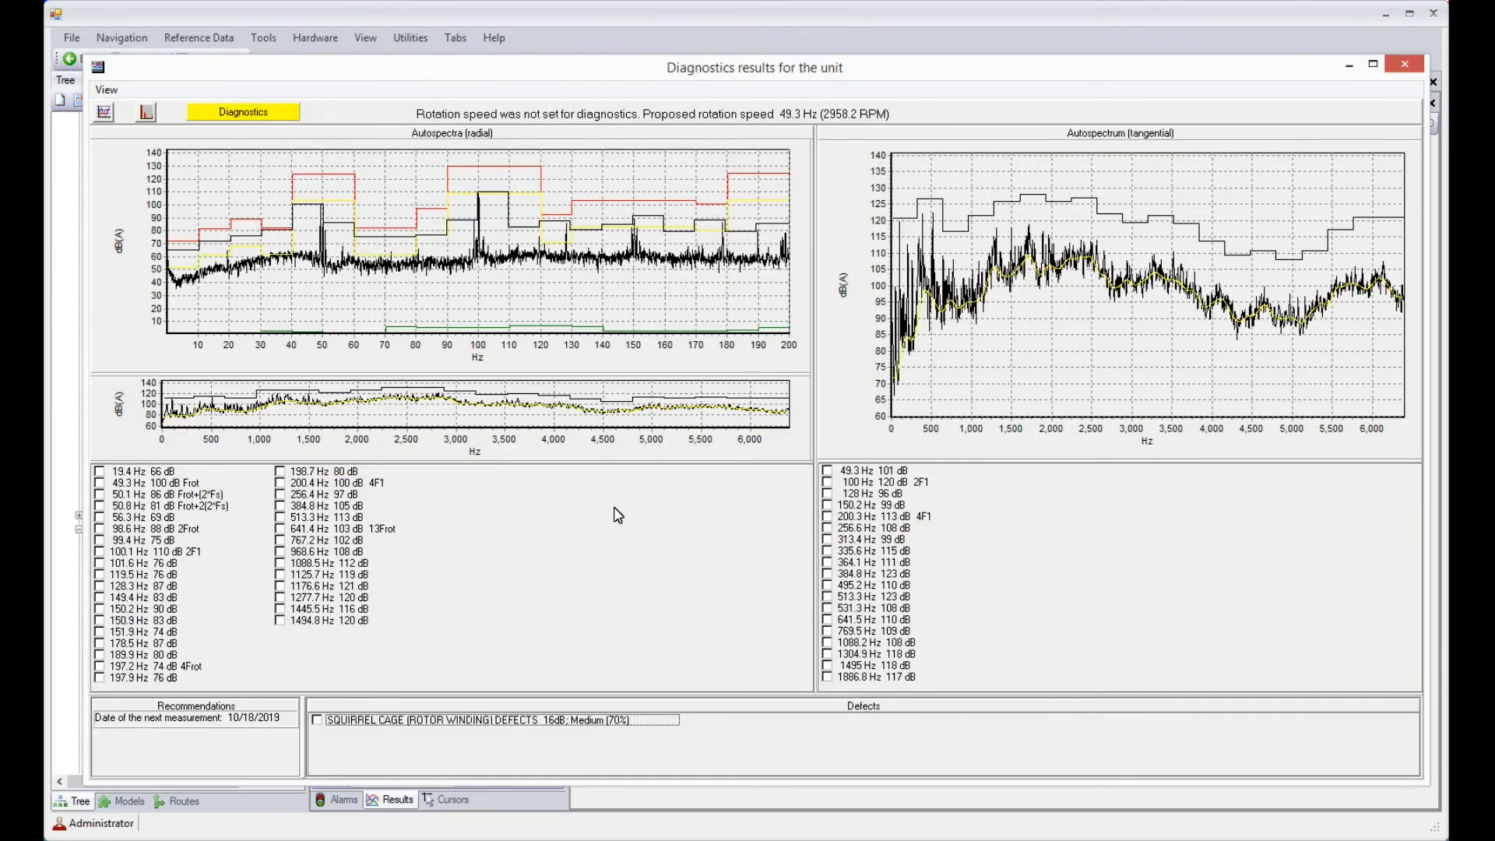
Highlight the symptoms of the squirrel cage (rotor winding) defects, and review the Motor's diagnostic report down to its spectra
left_click(99, 483)
left_click(99, 485)
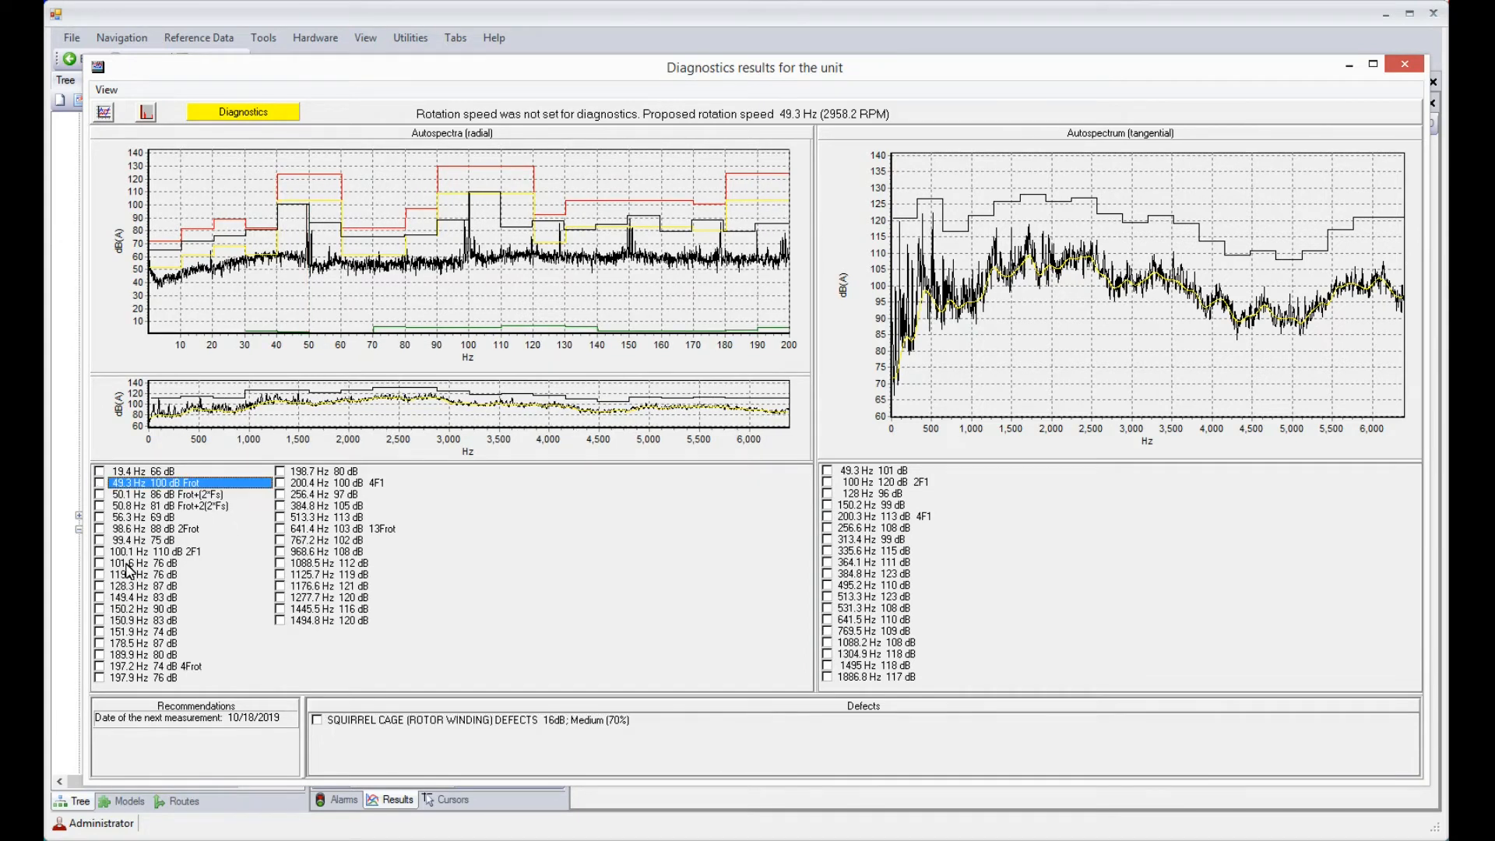
left_click(316, 720)
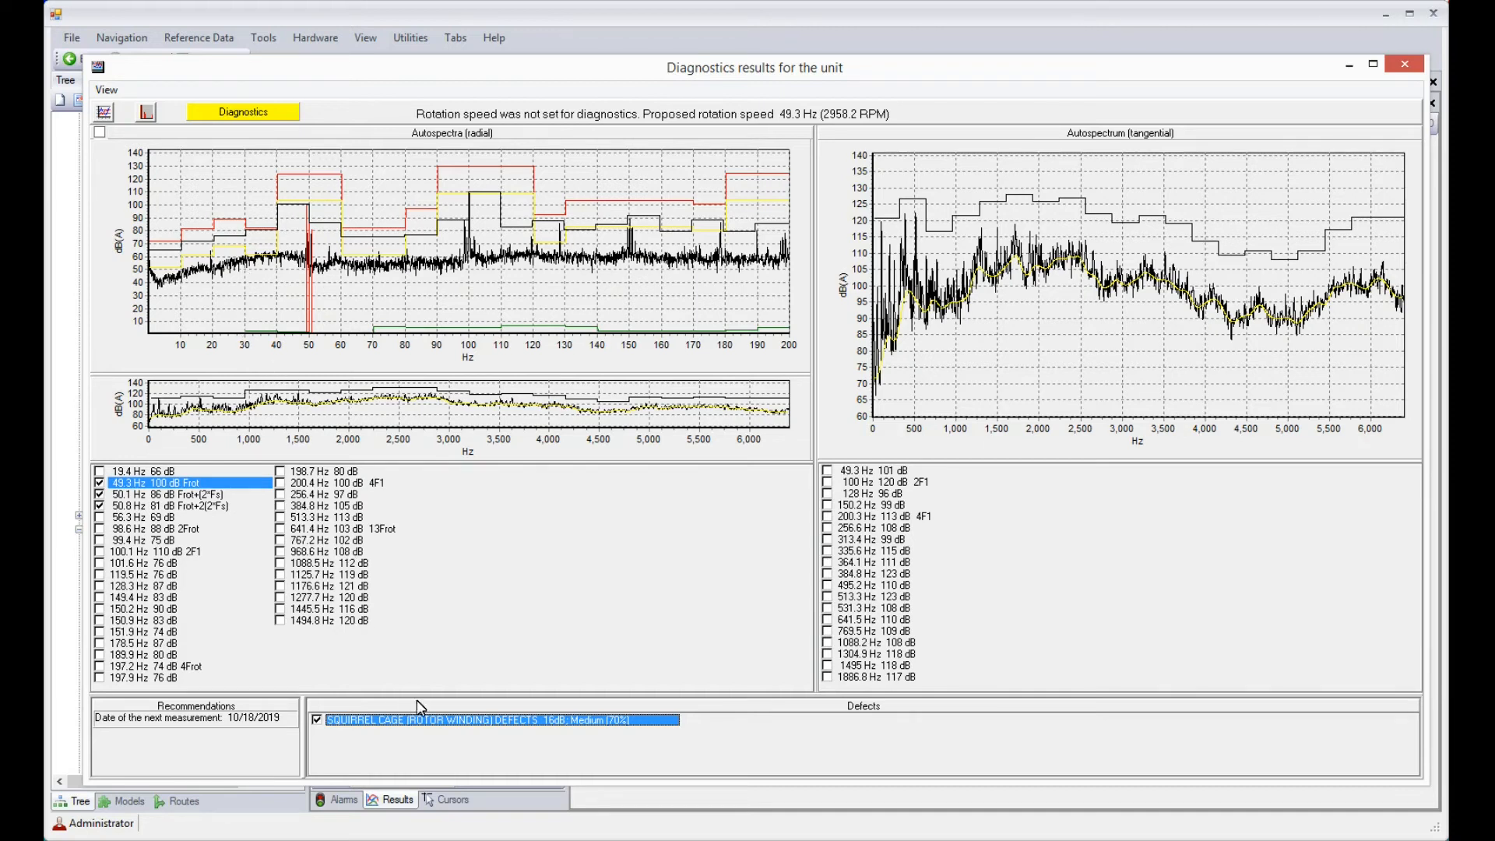
left_click(1404, 65)
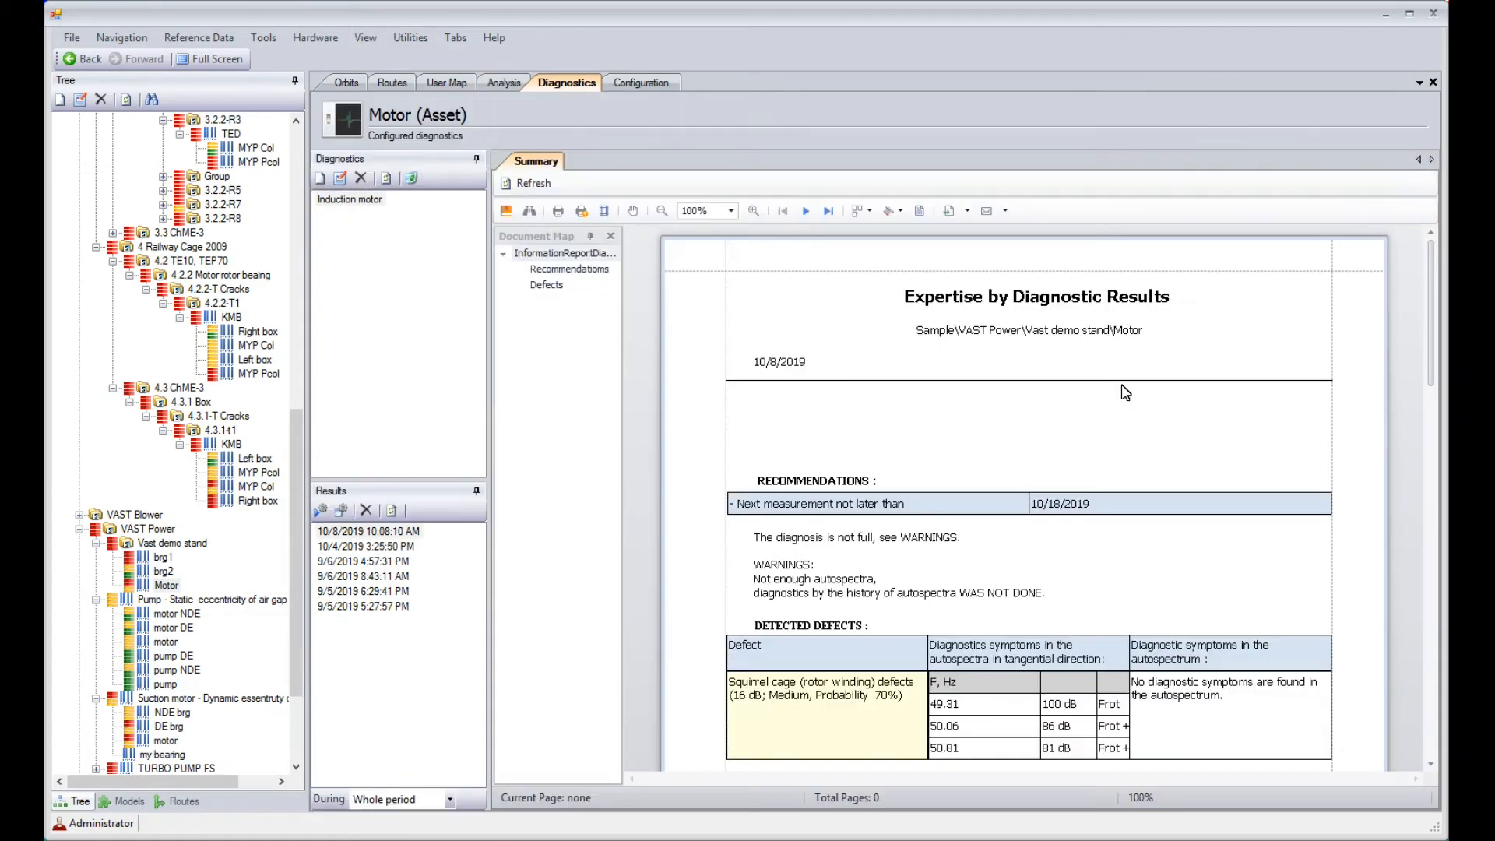
left_click_drag(1436, 328, 1436, 434)
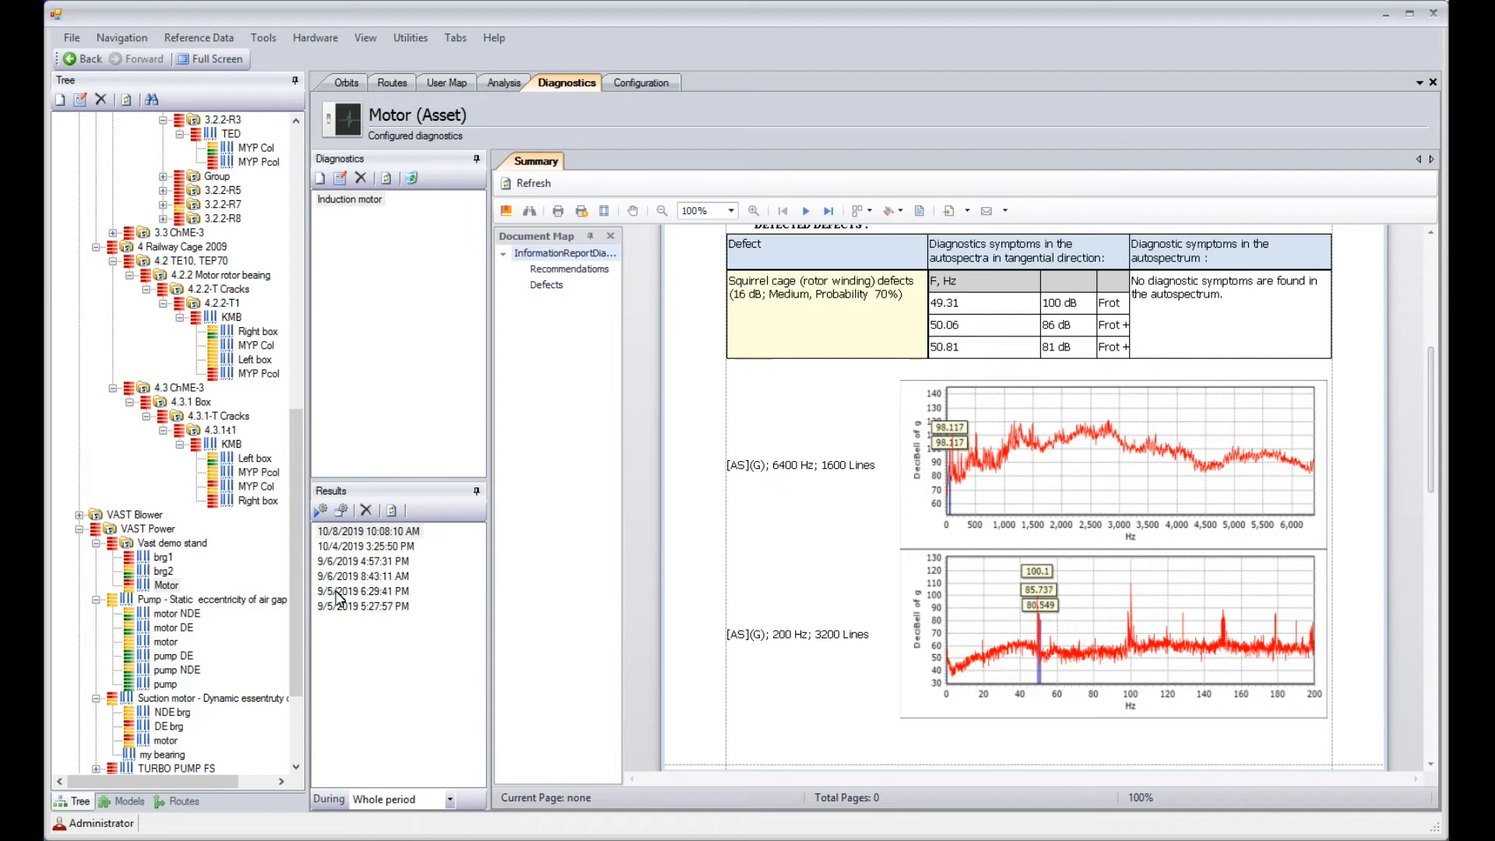
Review the spectra of the motor under Pump - Static eccentricity of air gap: the 6400 Hz autospectra and the 100 Hz autospectrum
left_click_drag(291, 600, 295, 662)
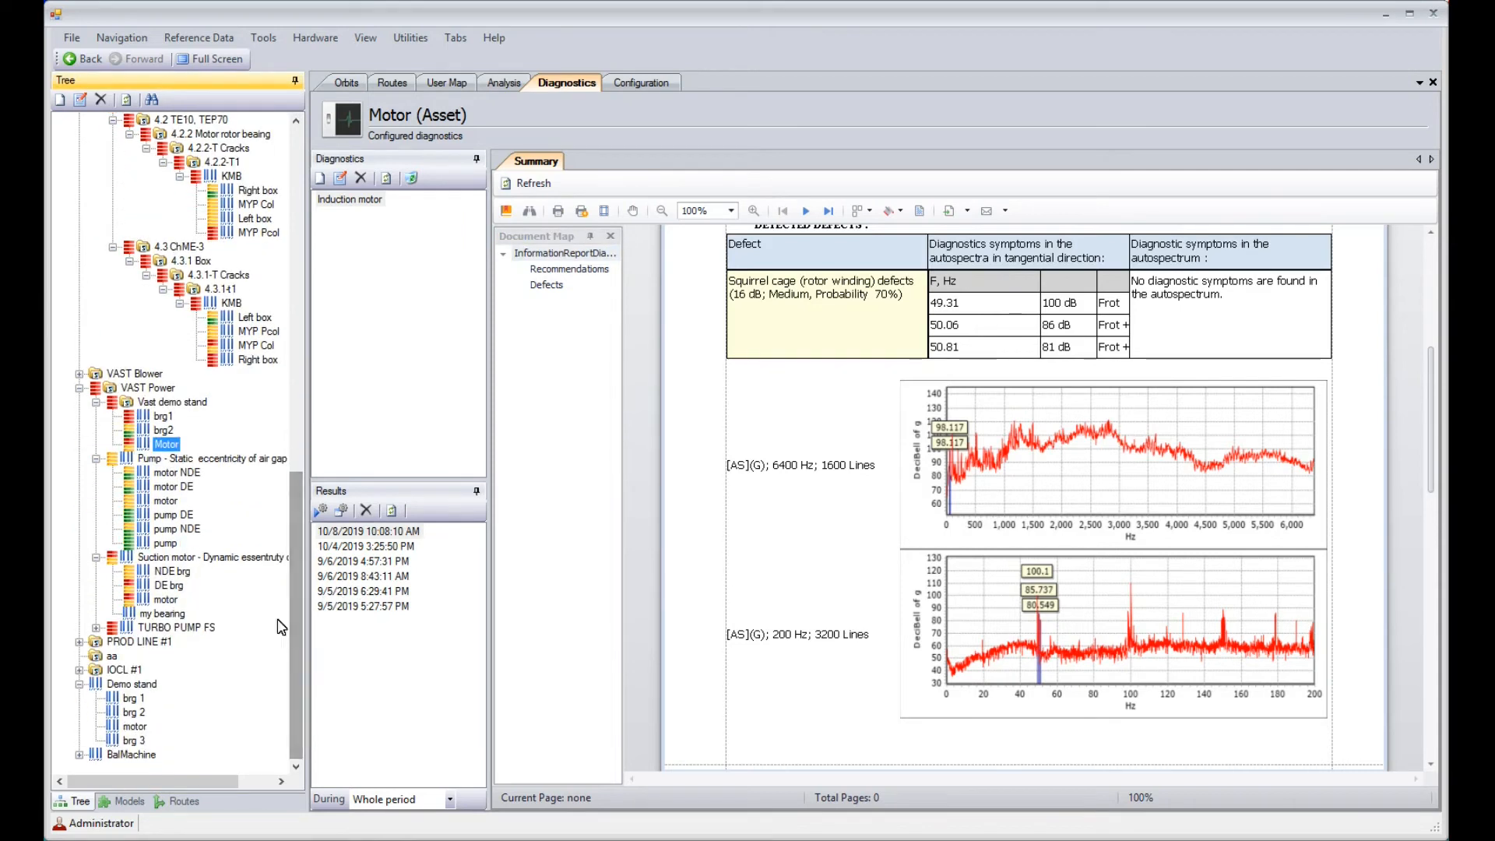
left_click(162, 502)
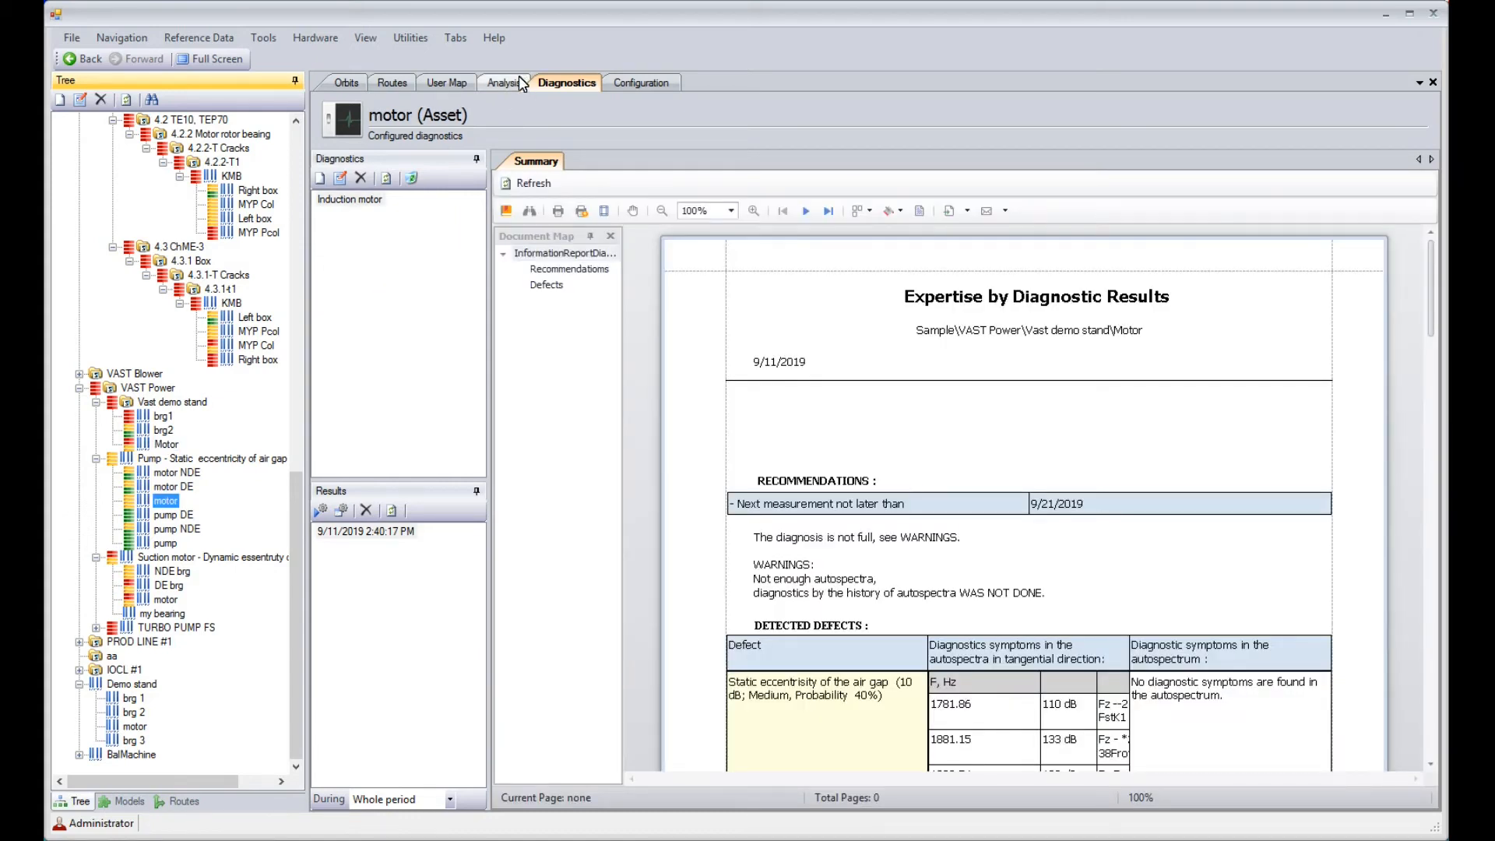
left_click(517, 81)
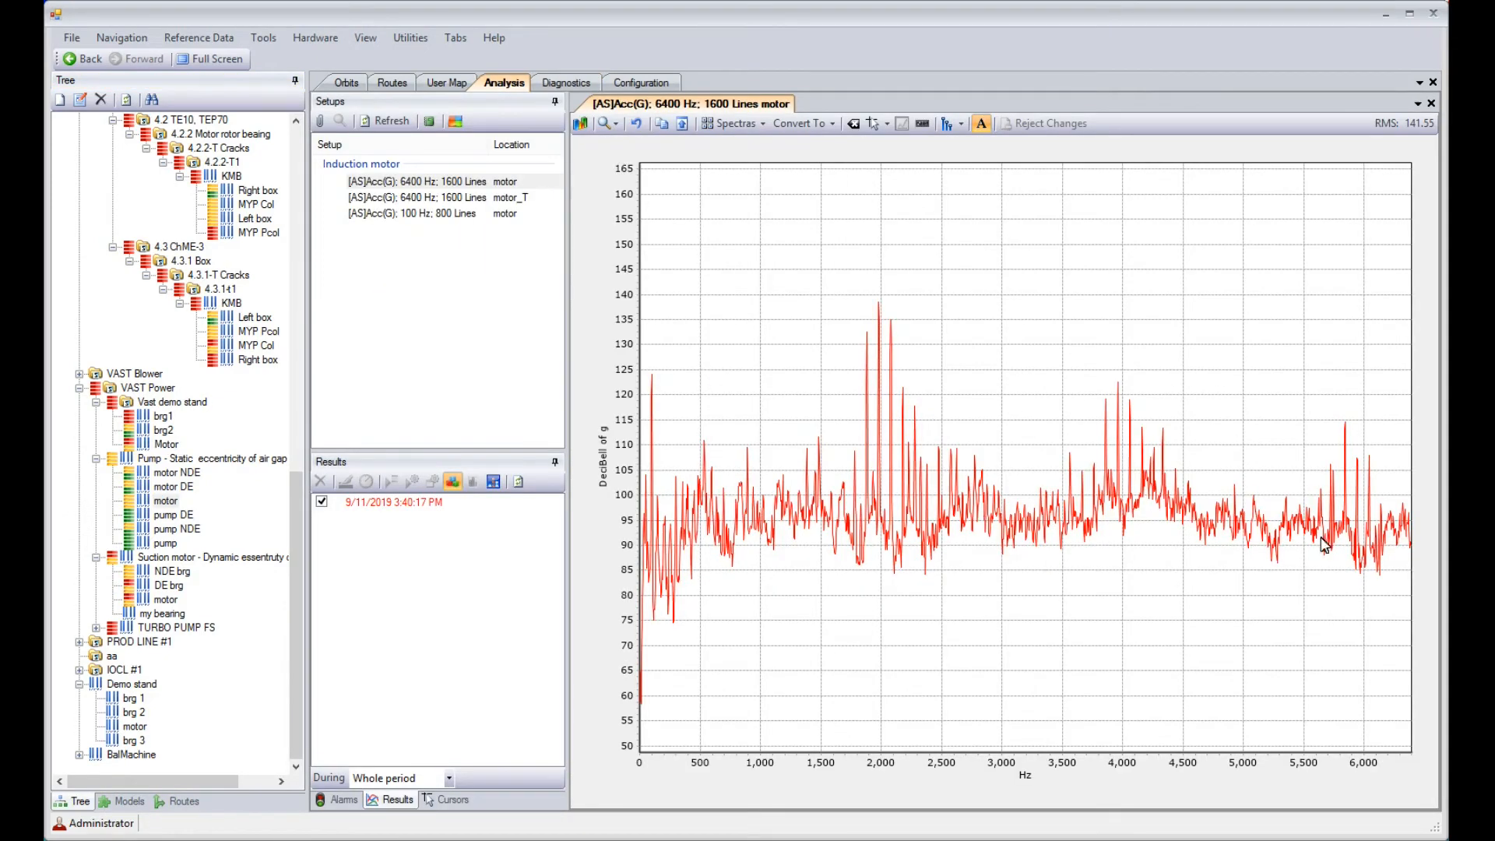
left_click(456, 198)
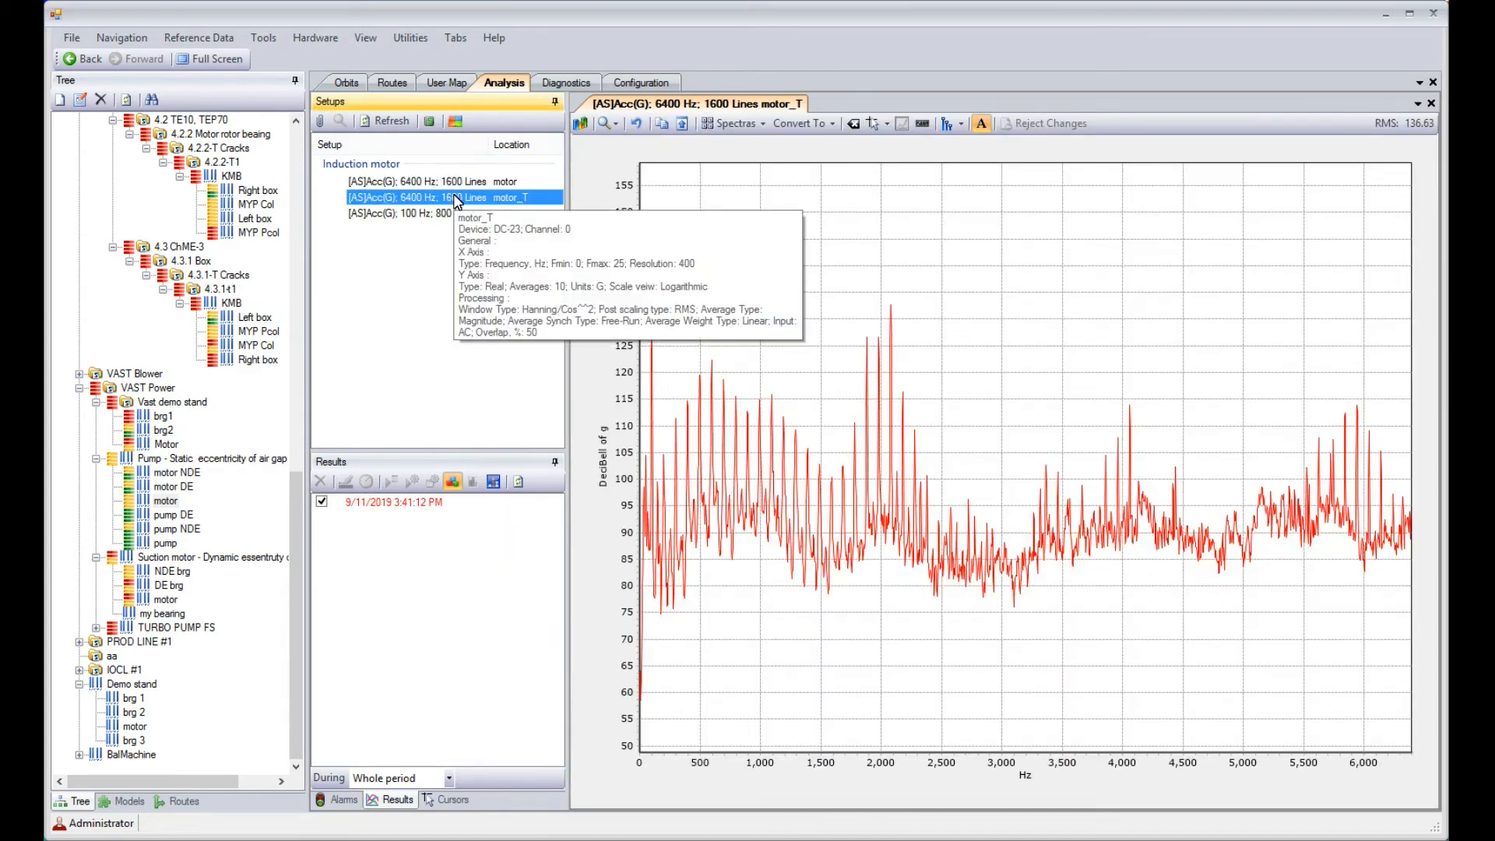
left_click(395, 217)
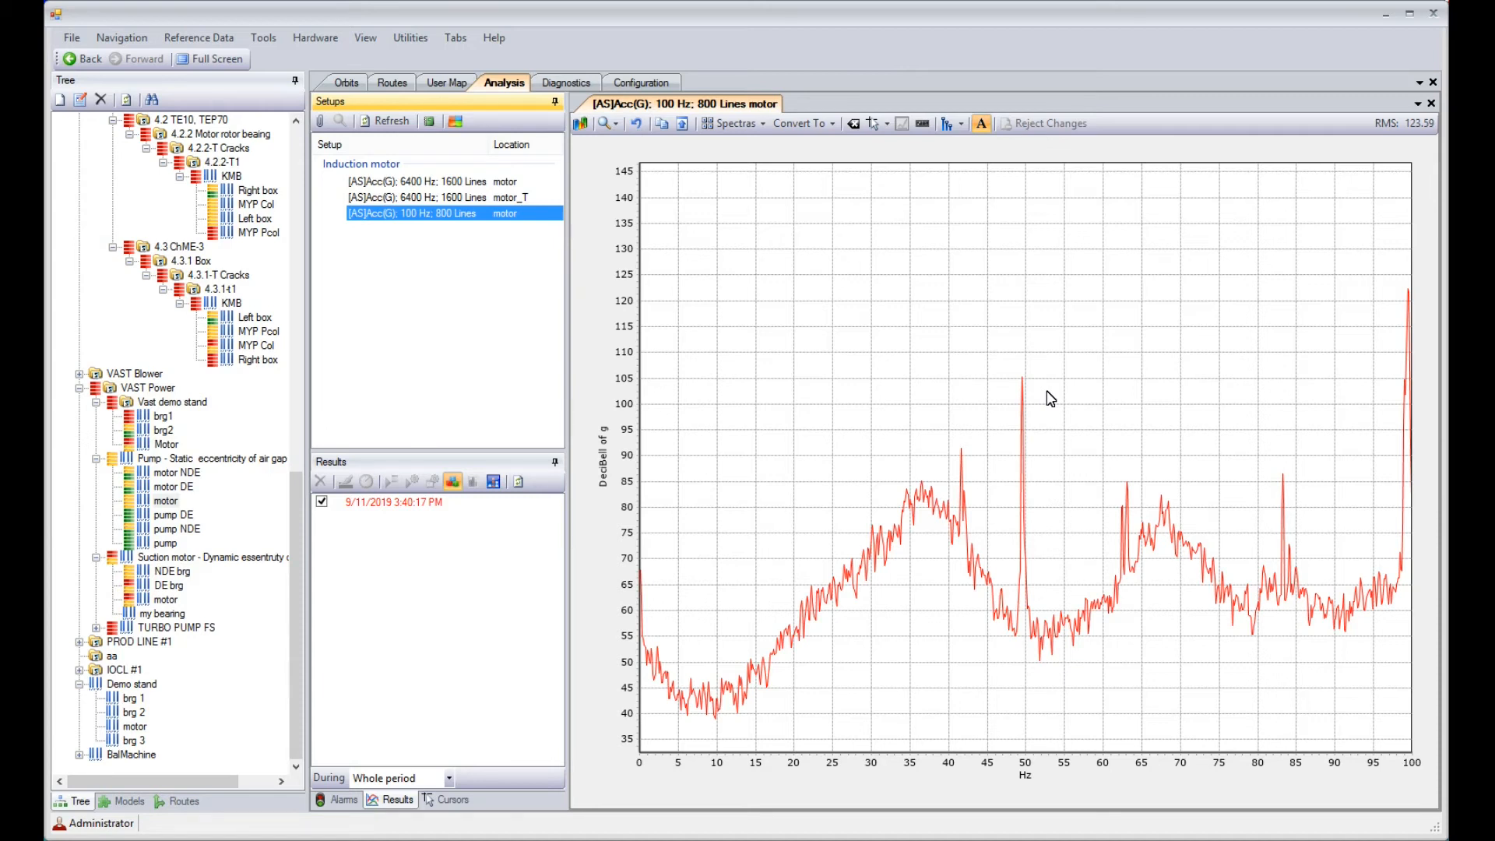
Diagnose the pump motor's 9/11/2019 3:40:17 PM measurement with details, accepting the proposed rotation speed of 49.5 Hz
left_click(401, 504)
left_click(435, 485)
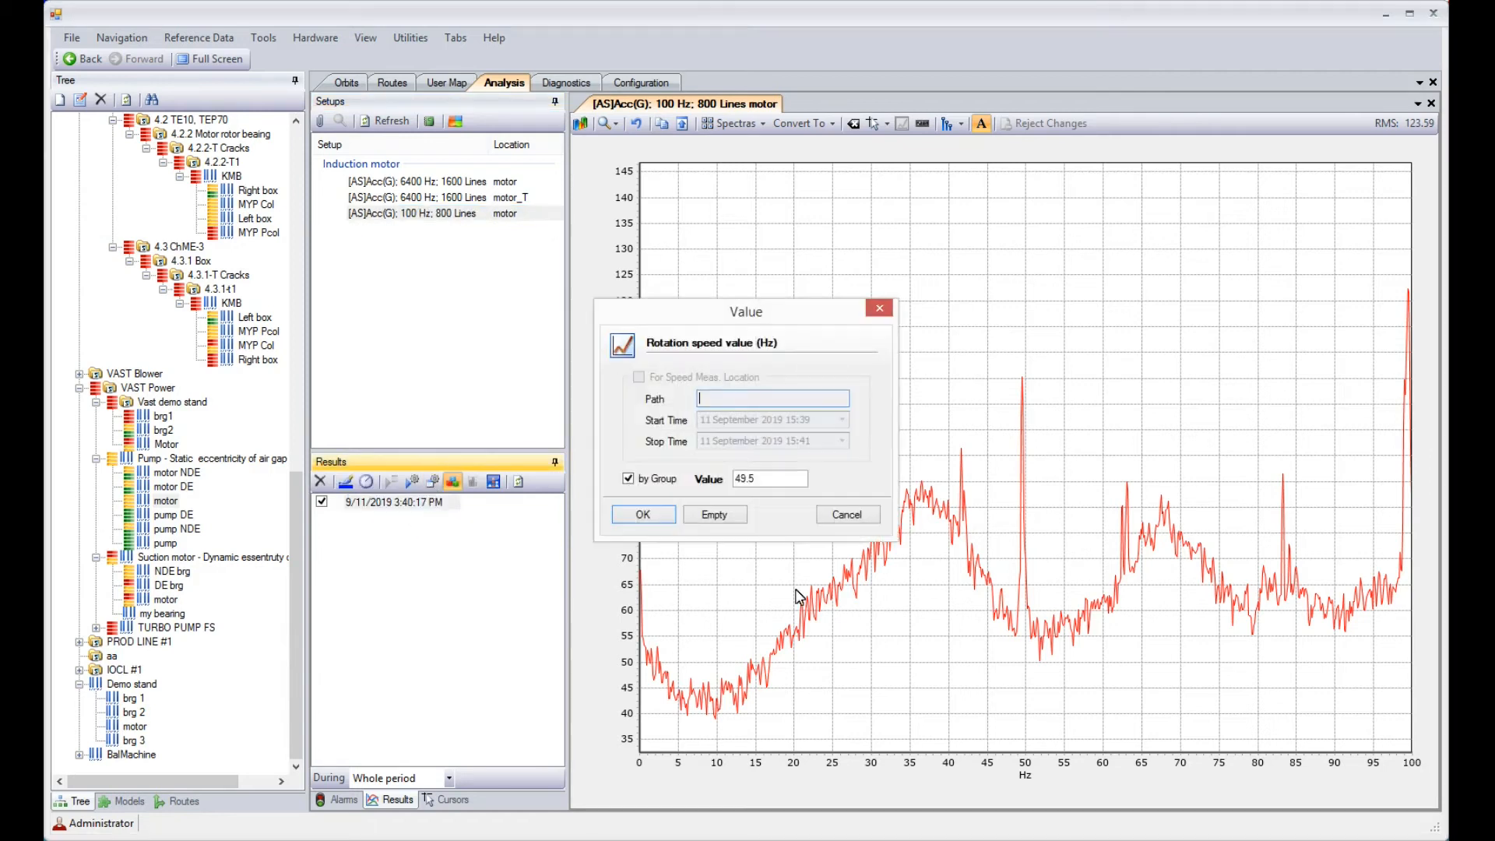
left_click(658, 518)
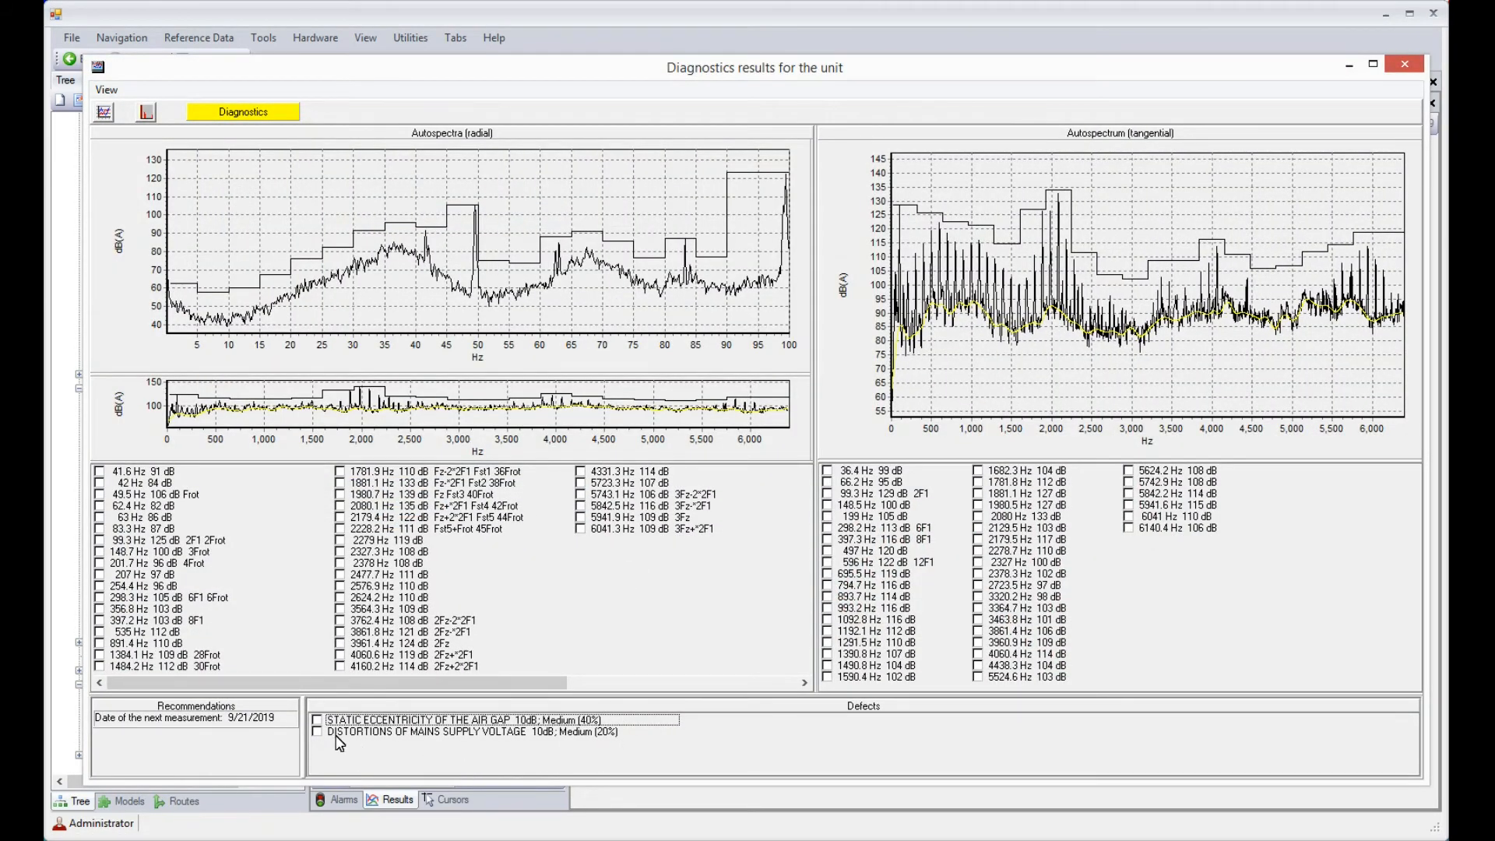
Highlight the static air gap eccentricity and mains supply voltage distortion symptoms, and enlarge the 6400 Hz radial autospectrum plot
left_click(317, 720)
left_click(317, 731)
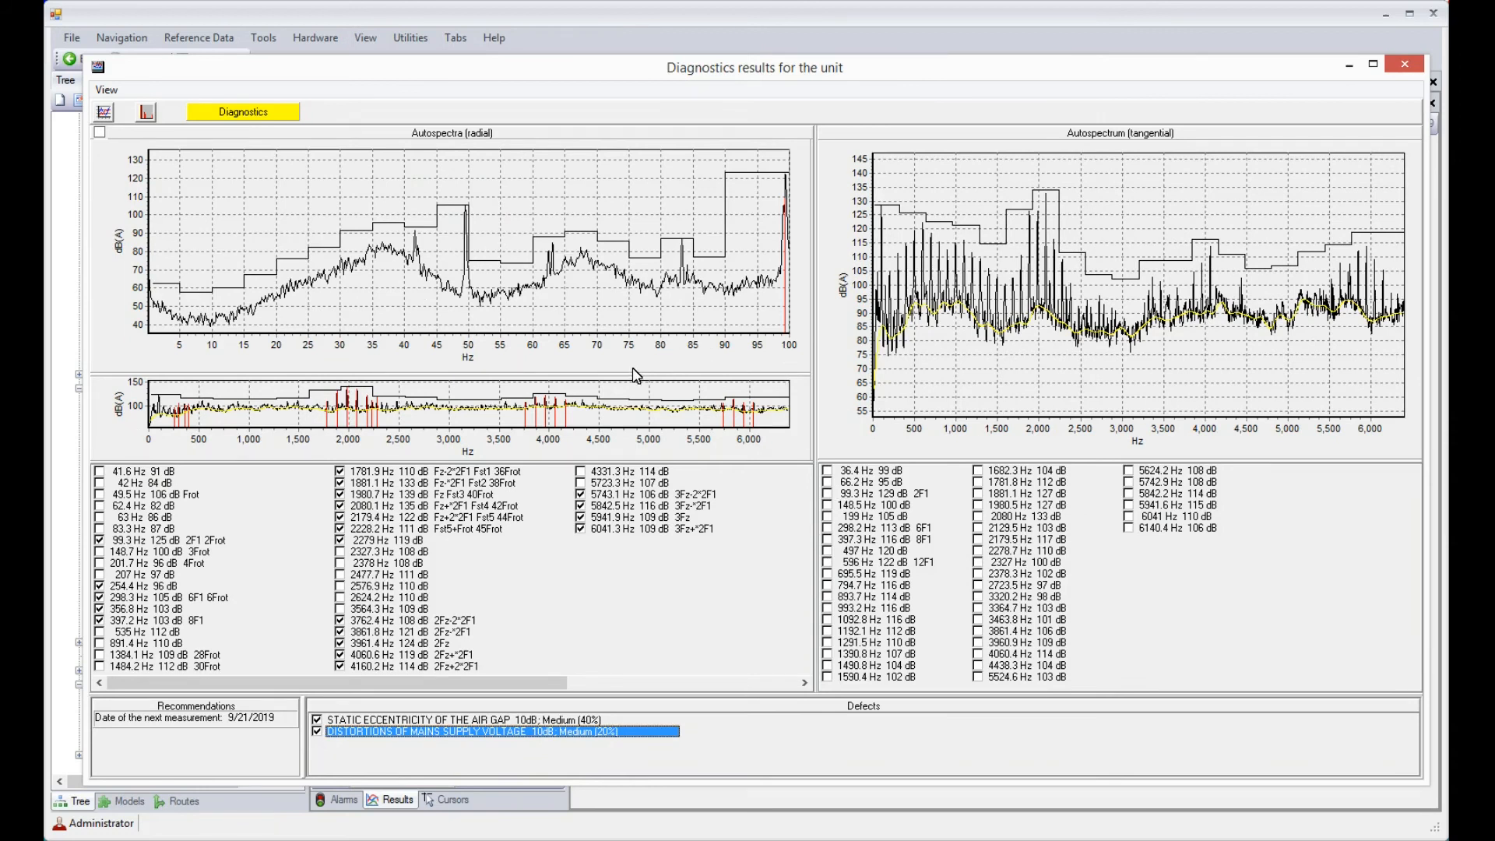
left_click_drag(630, 373, 631, 200)
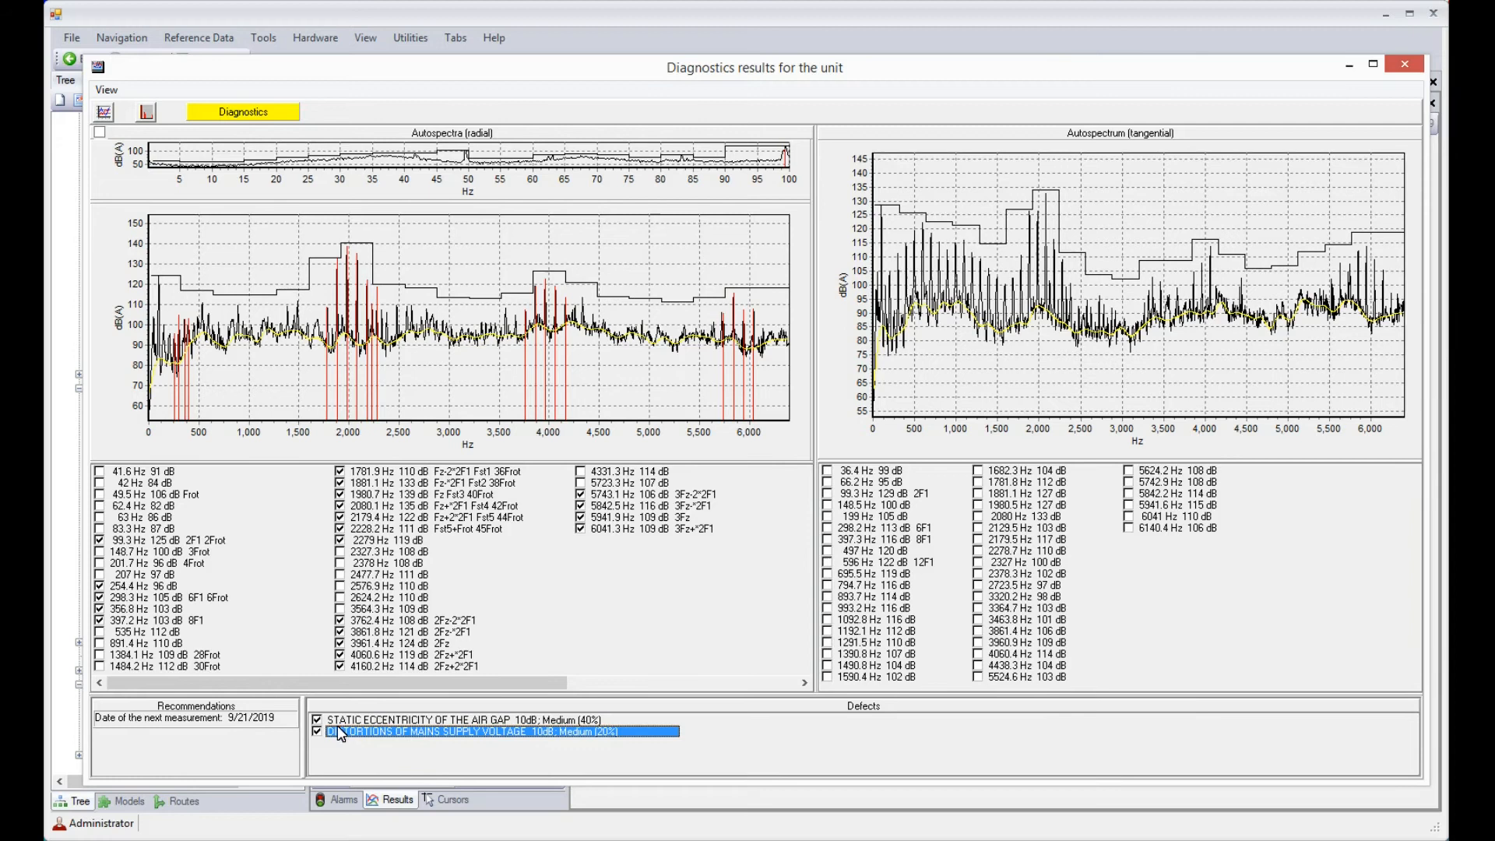
Isolate the symptoms of the mains supply voltage distortions, followed by those of the static air gap eccentricity, and close the results
left_click(316, 732)
left_click(317, 731)
left_click(317, 720)
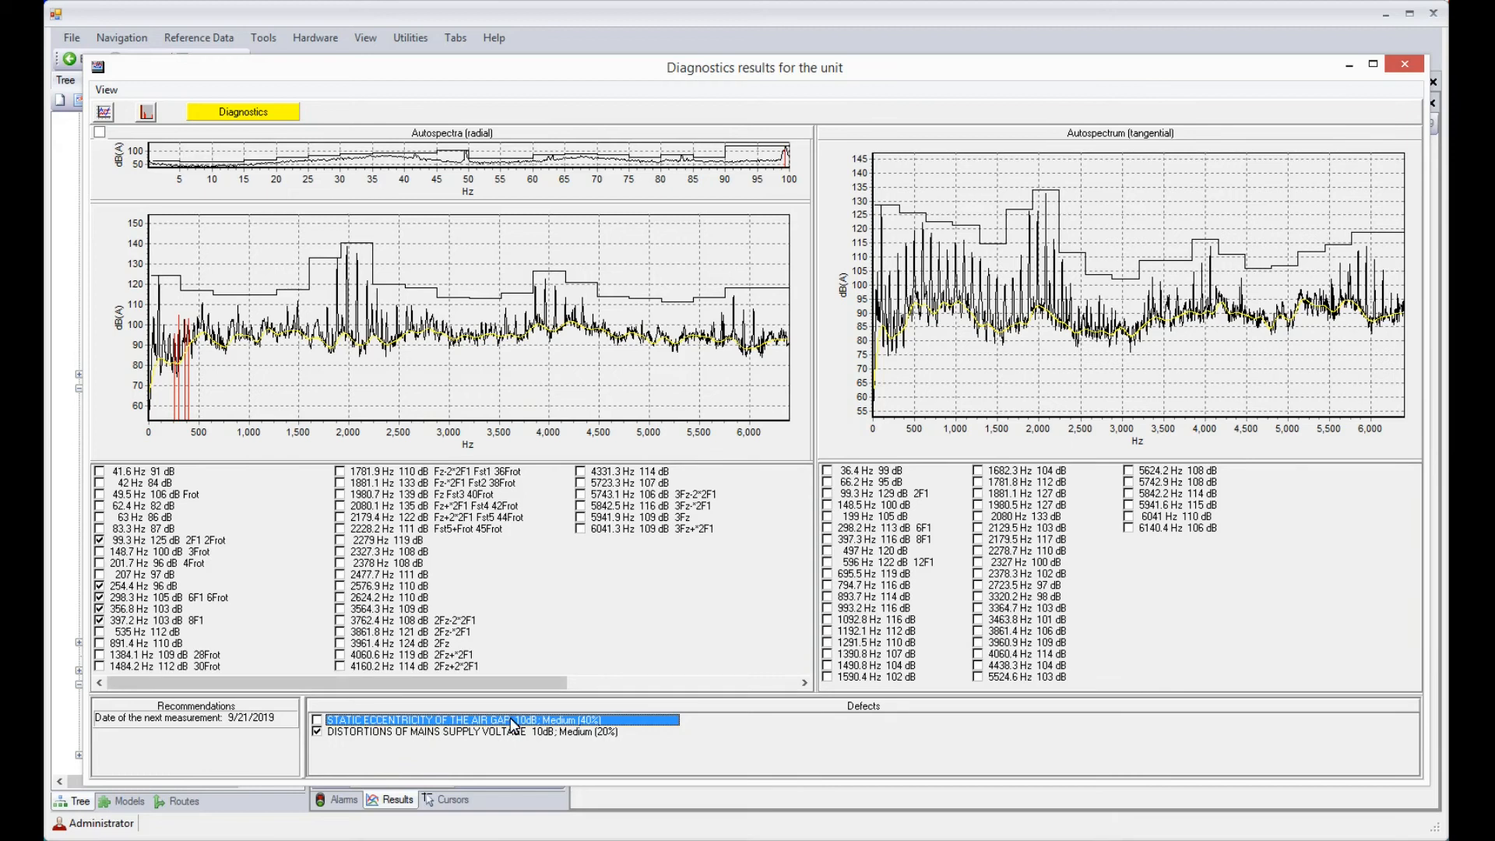
left_click(317, 732)
left_click(317, 720)
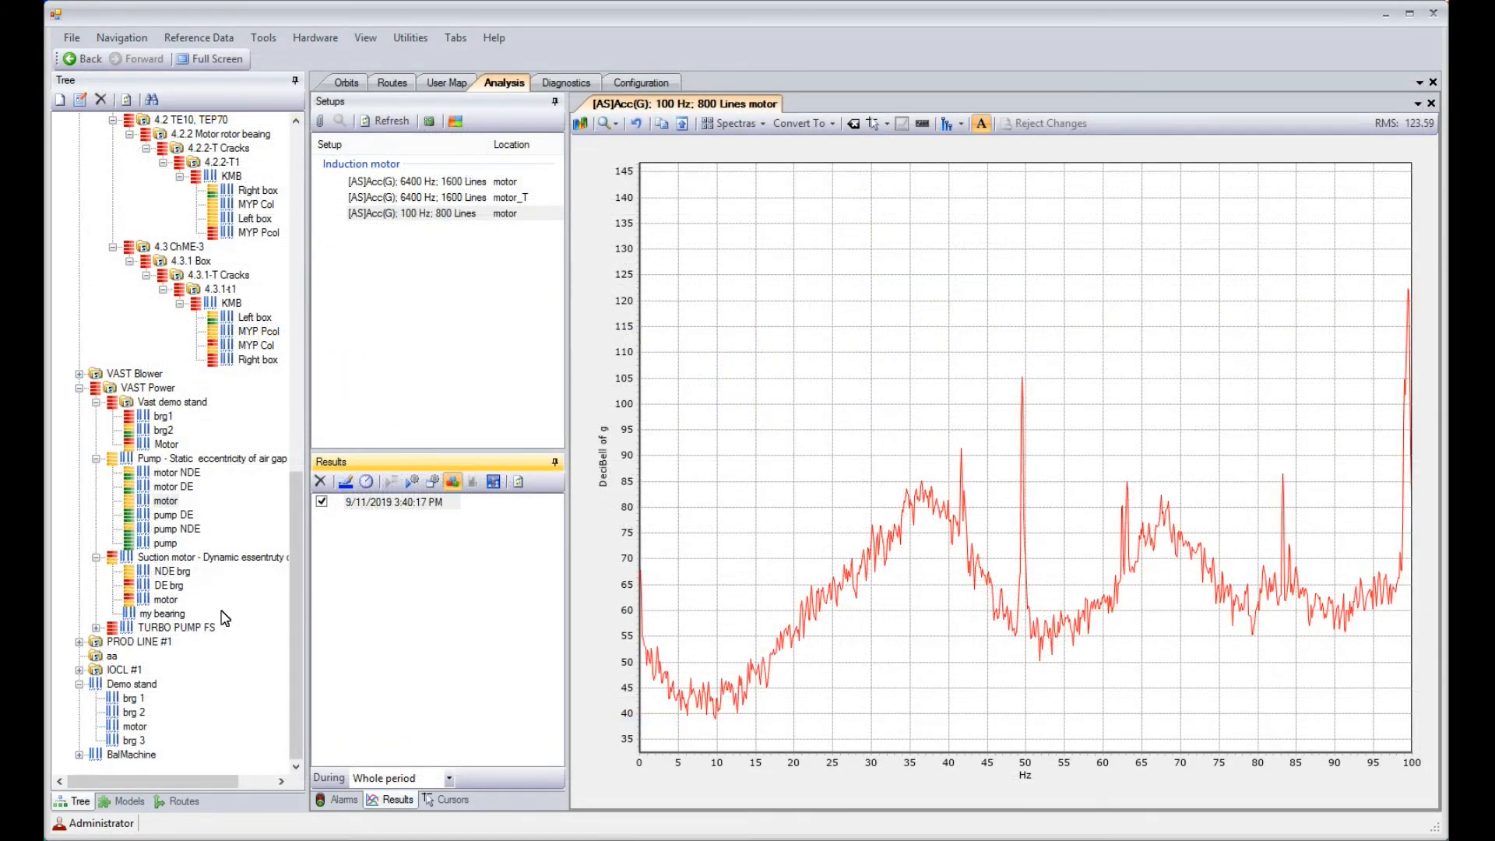
Diagnose the suction motor's 10/13/2019 12:49:54 PM measurement with details at 47.5 Hz, and toggle the dynamic air gap eccentricity symptoms before closing the results
left_click(167, 600)
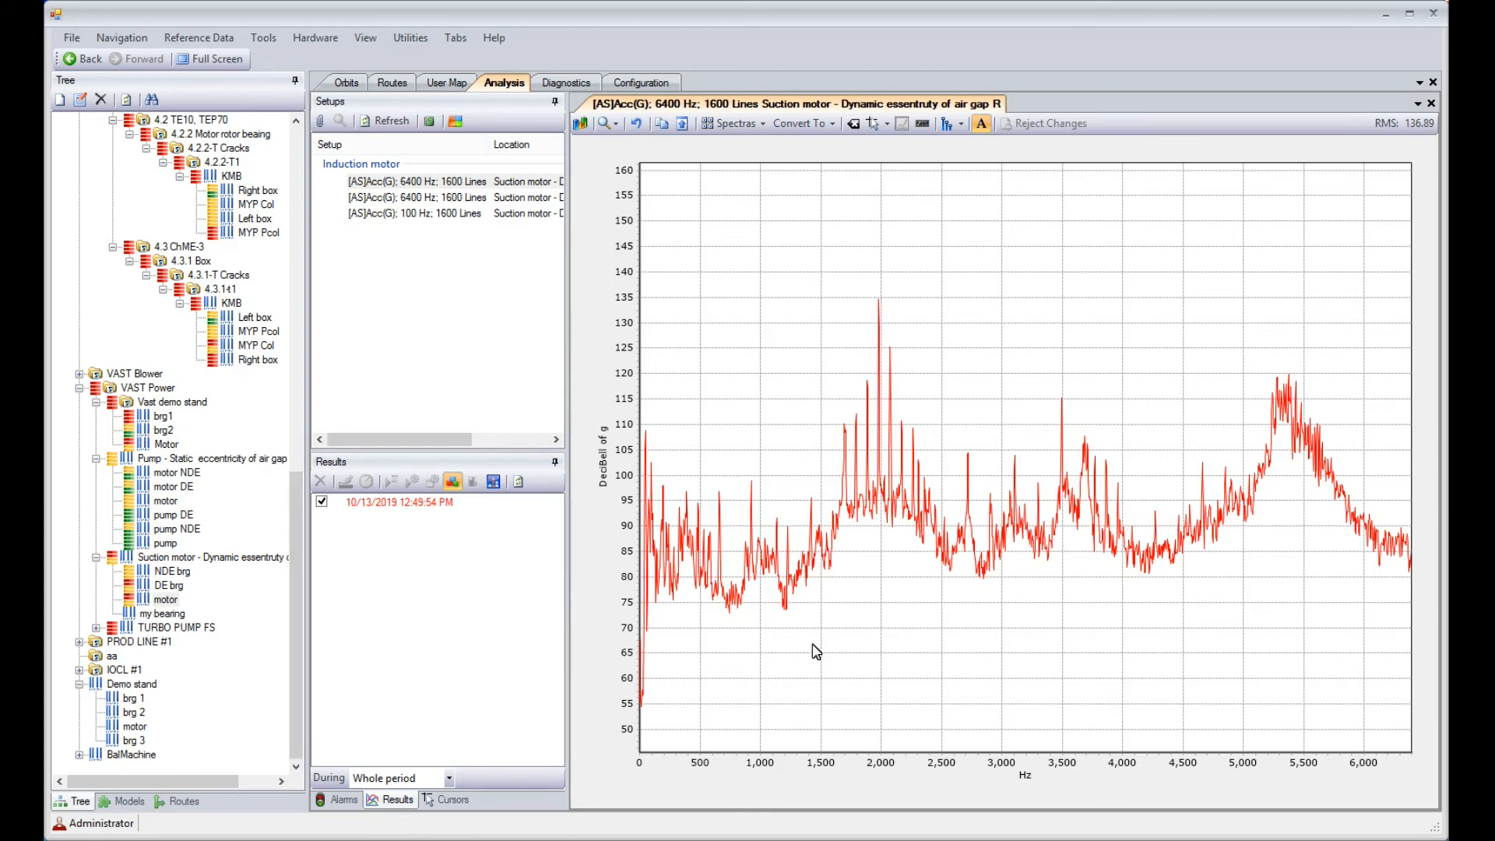
left_click(374, 510)
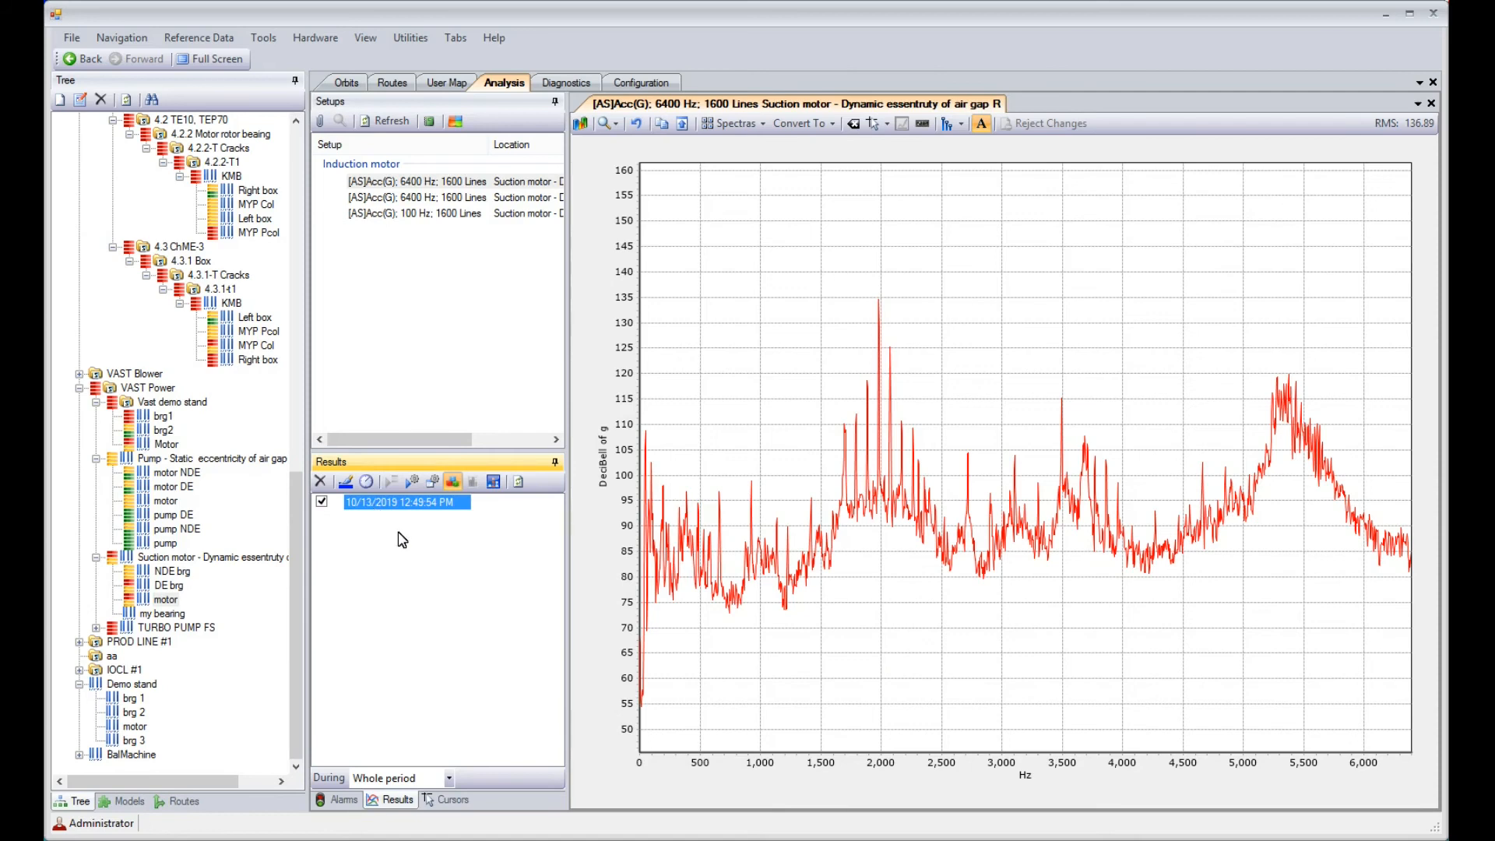
left_click(433, 484)
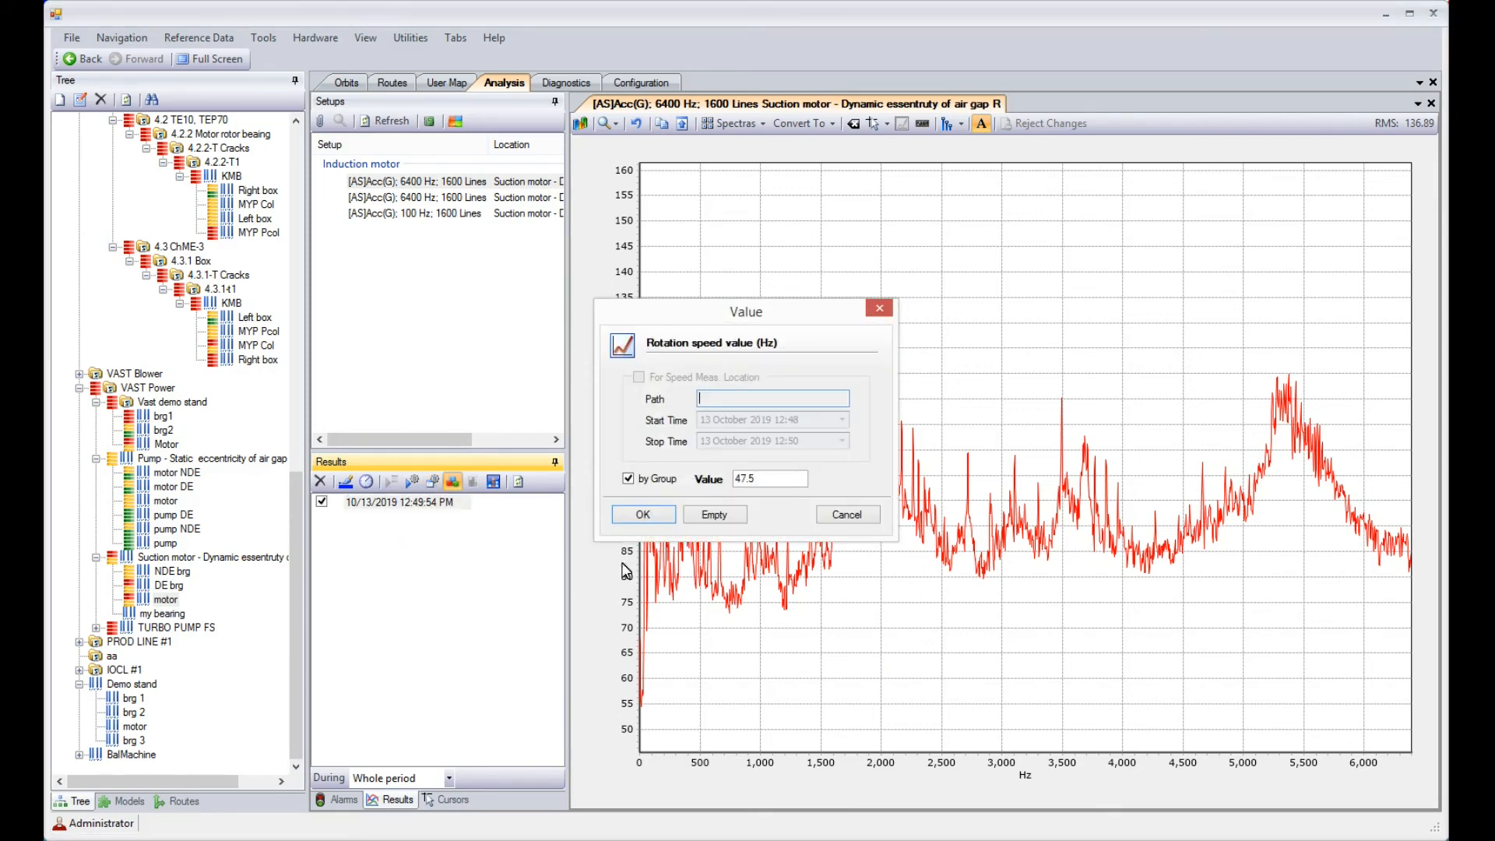
left_click(643, 514)
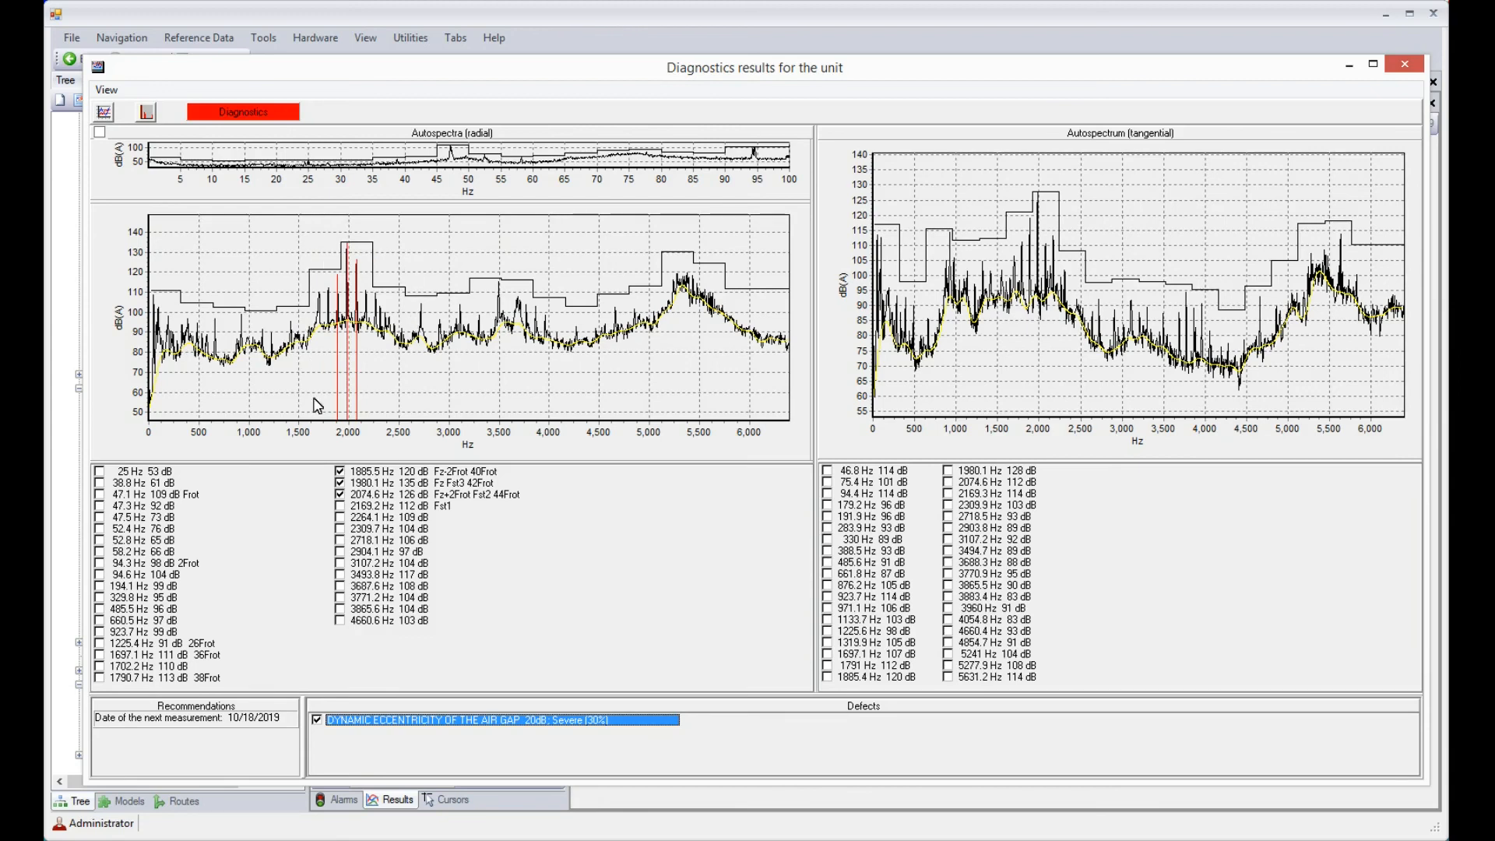
left_click(317, 720)
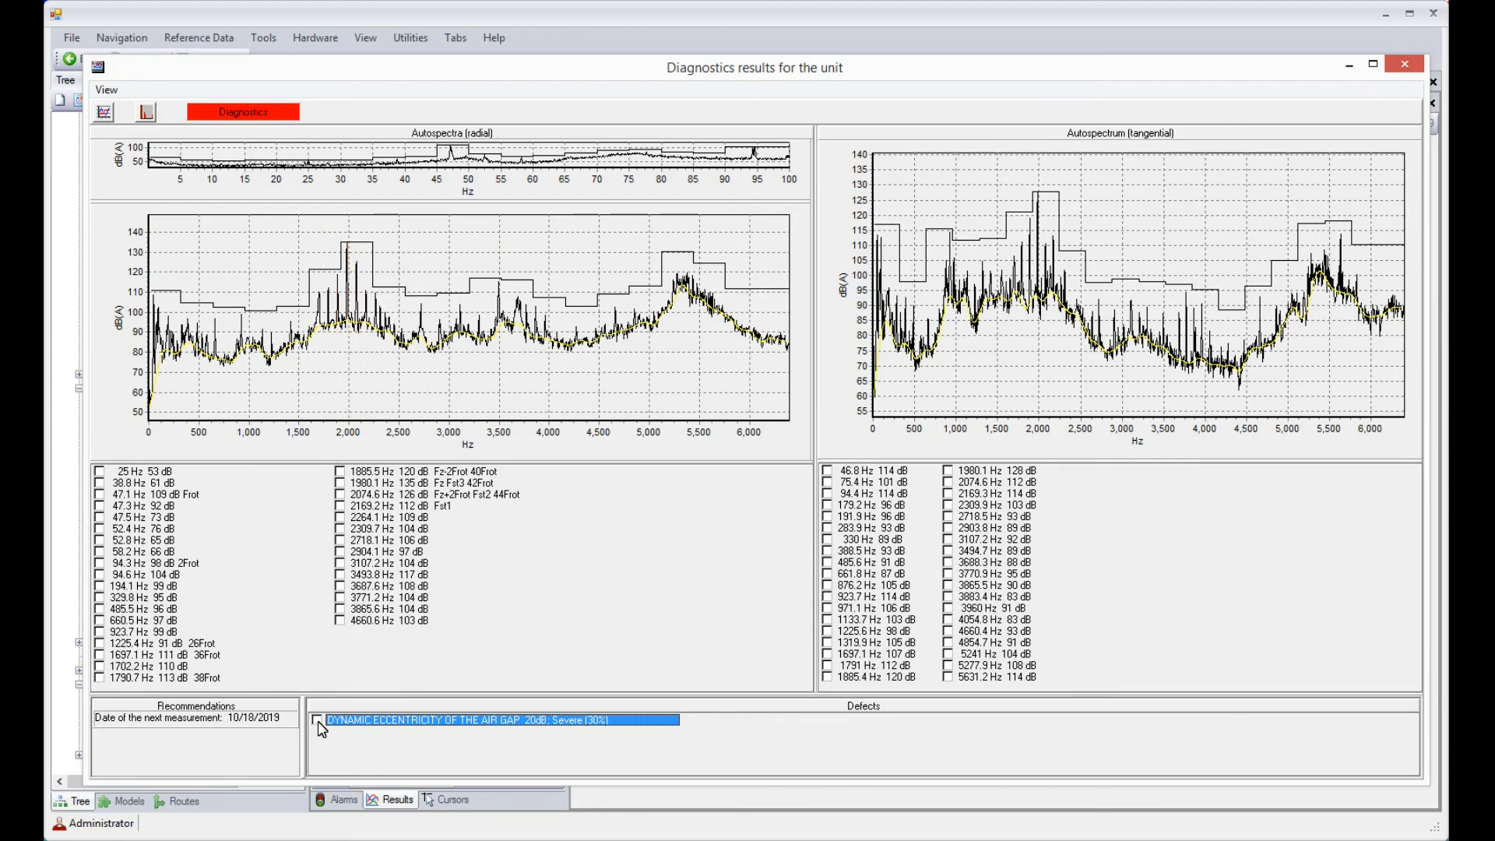
left_click(1404, 65)
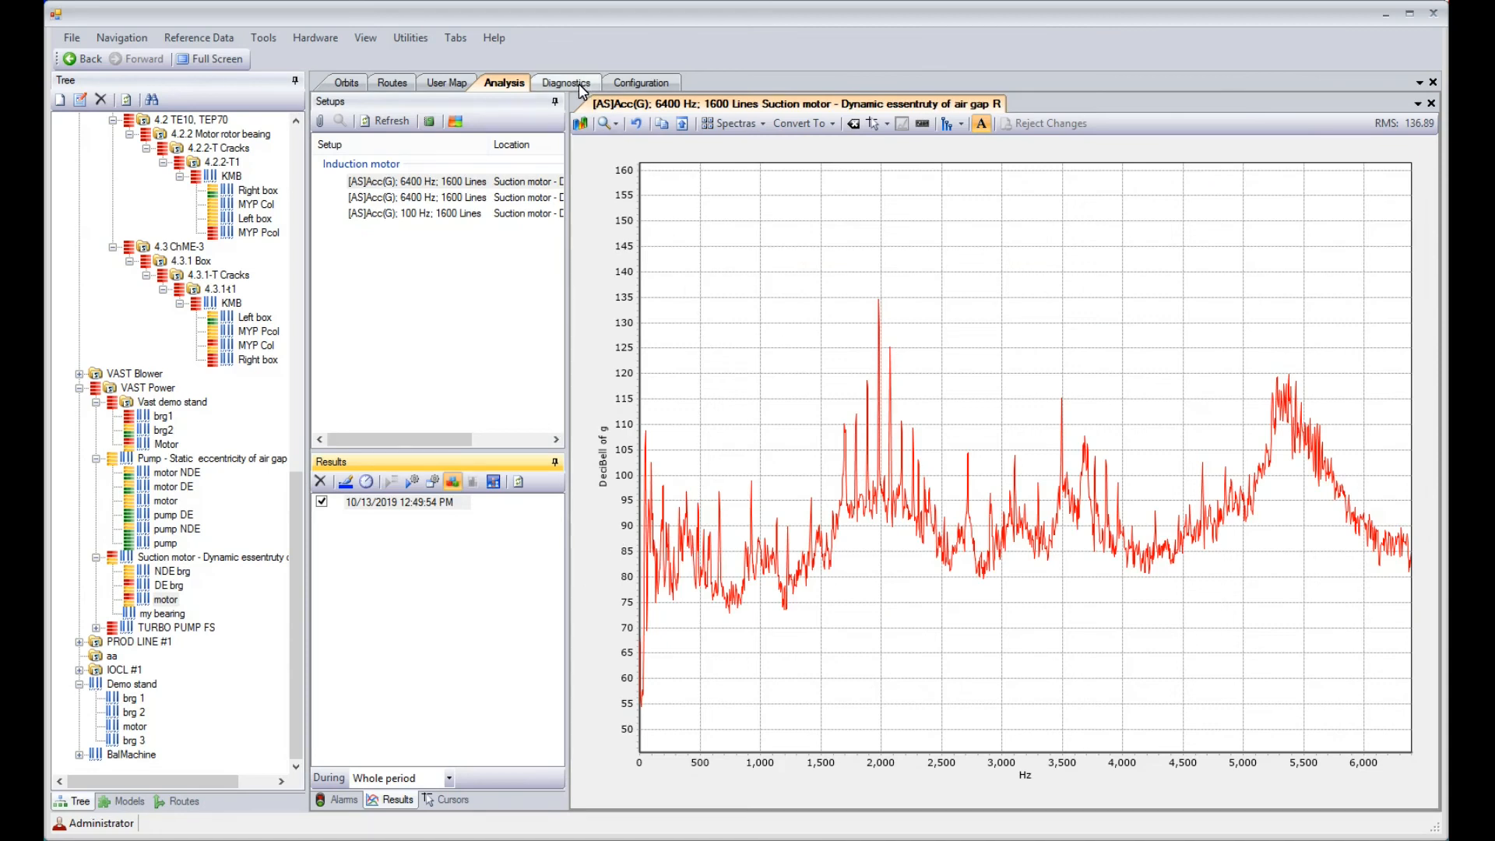
Review the diagnostic report of the suction motor, followed by the pump motor's report down to the mains supply voltage distortion spectra
left_click(578, 84)
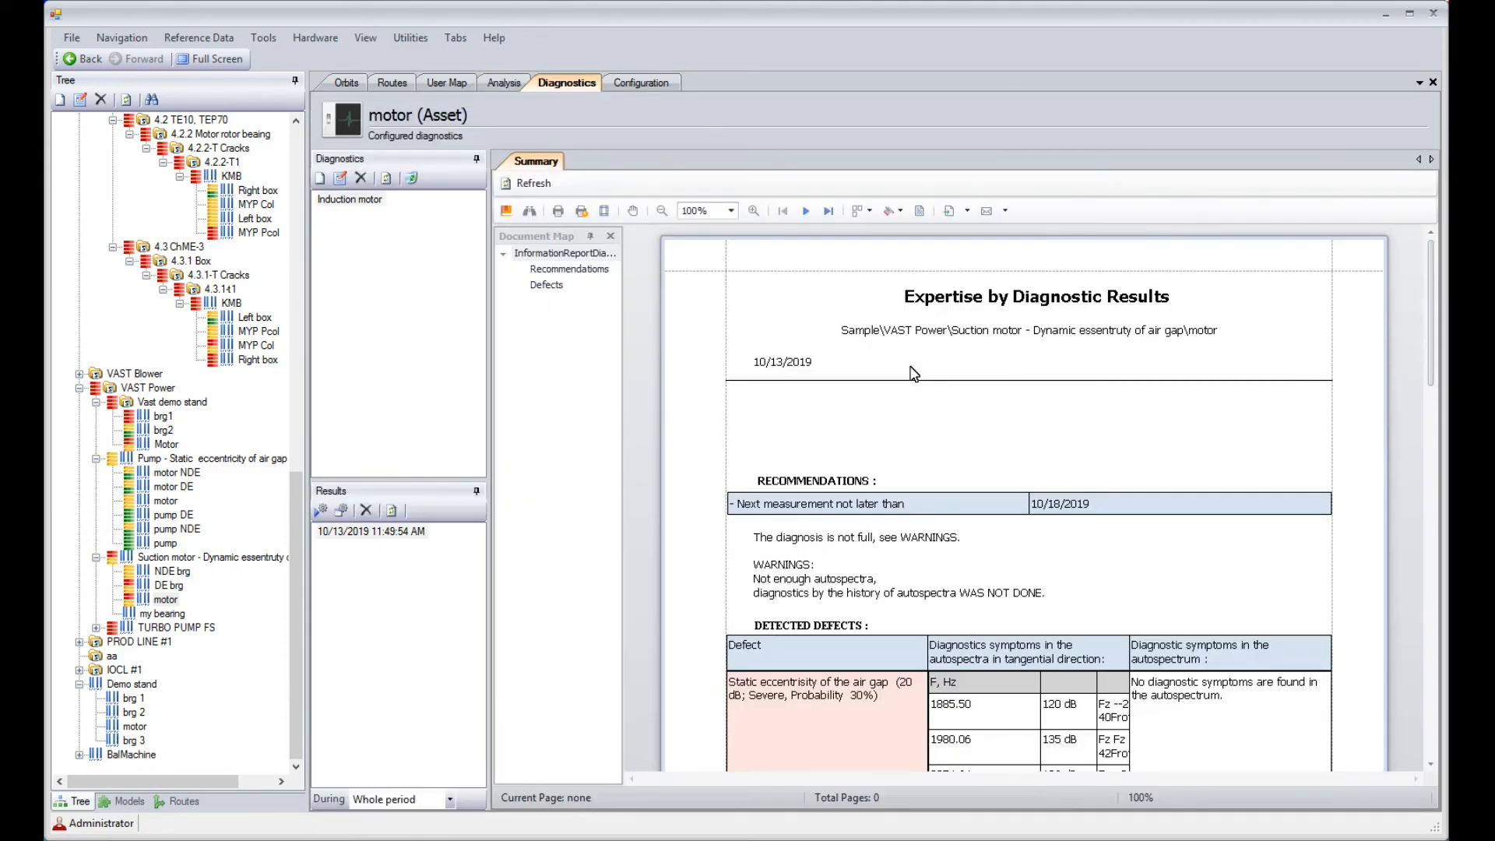
left_click_drag(1432, 380, 1435, 608)
left_click(165, 501)
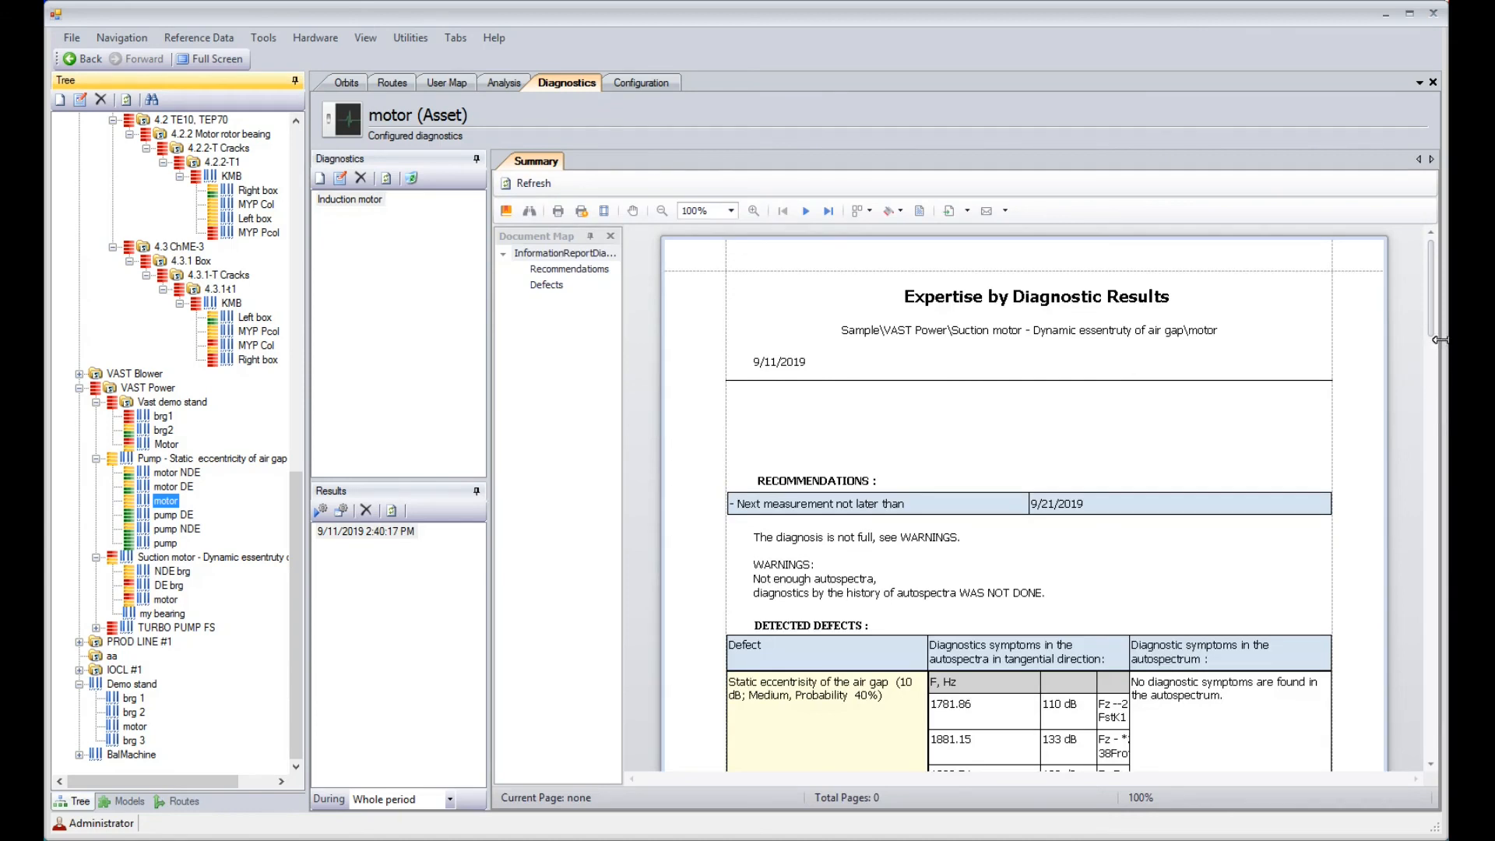
left_click_drag(1434, 333, 1416, 596)
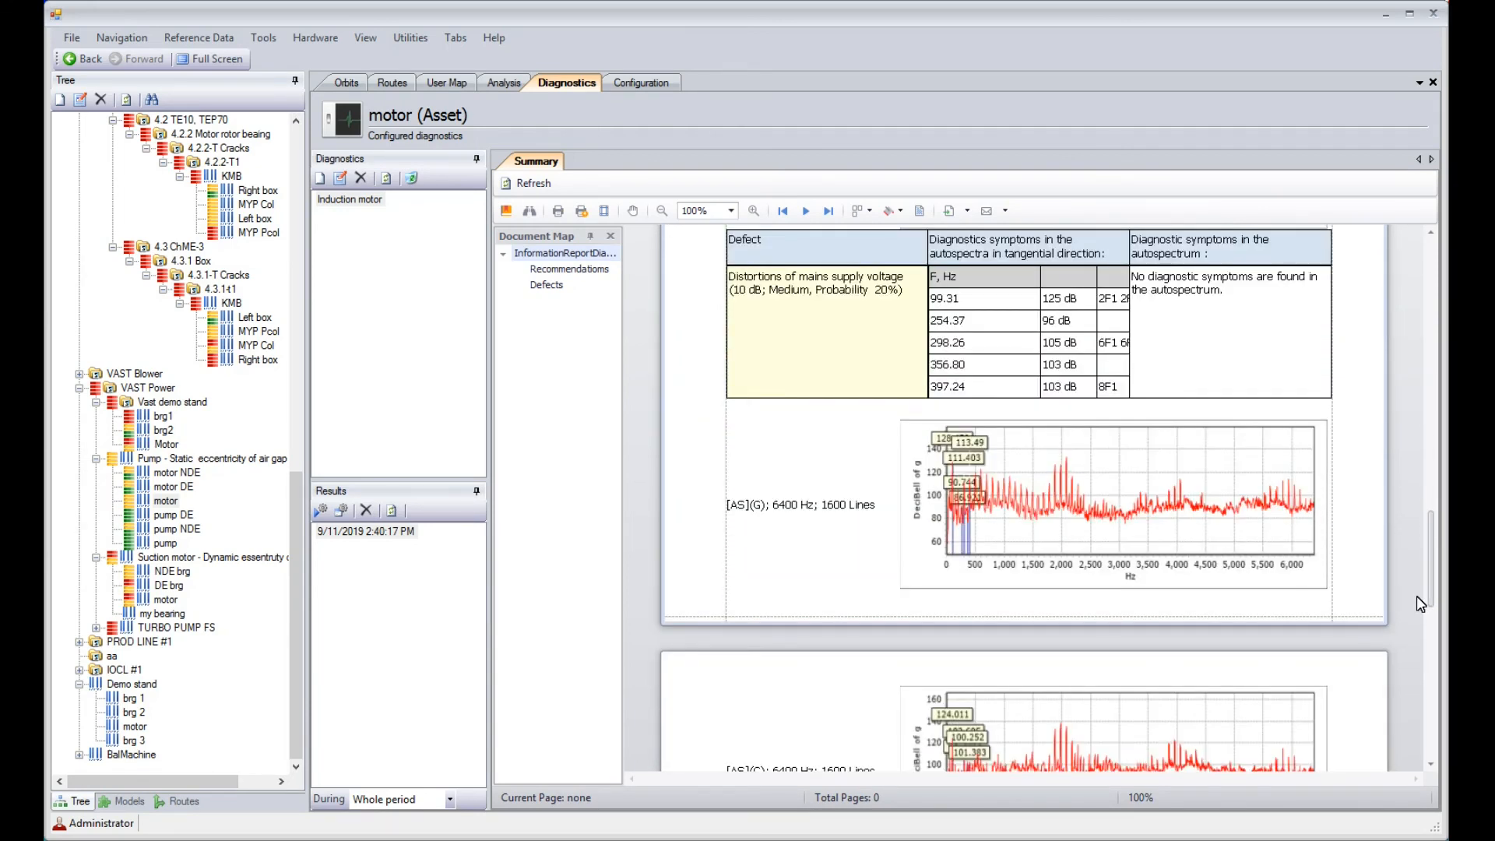